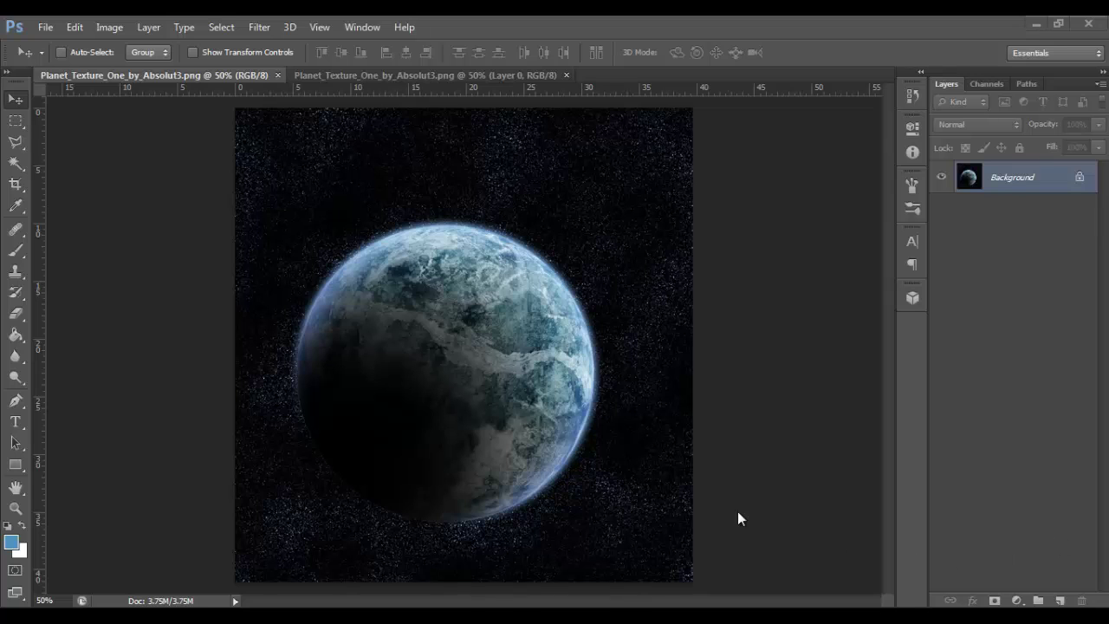
Switch from Photoshop to the browser showing deviantART's 'planet texture' search results
key("alt+Tab")
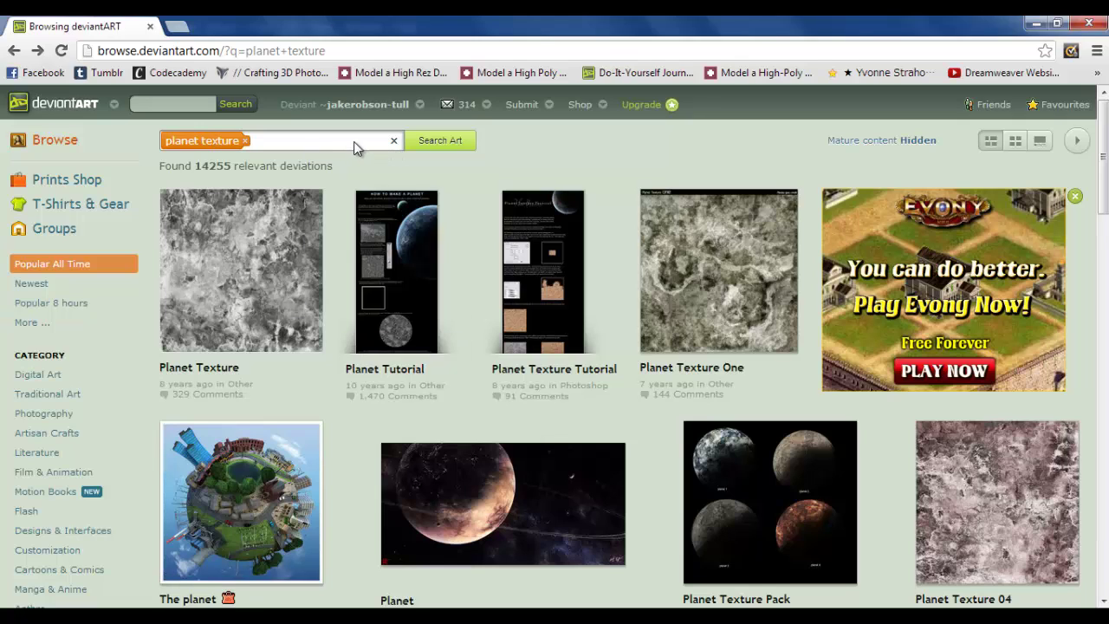
Browse the deviantART Planet Texture One page, then close the browser to return to Photoshop
scroll(558, 383, "down", 1)
scroll(559, 382, "up", 1)
left_click(694, 287)
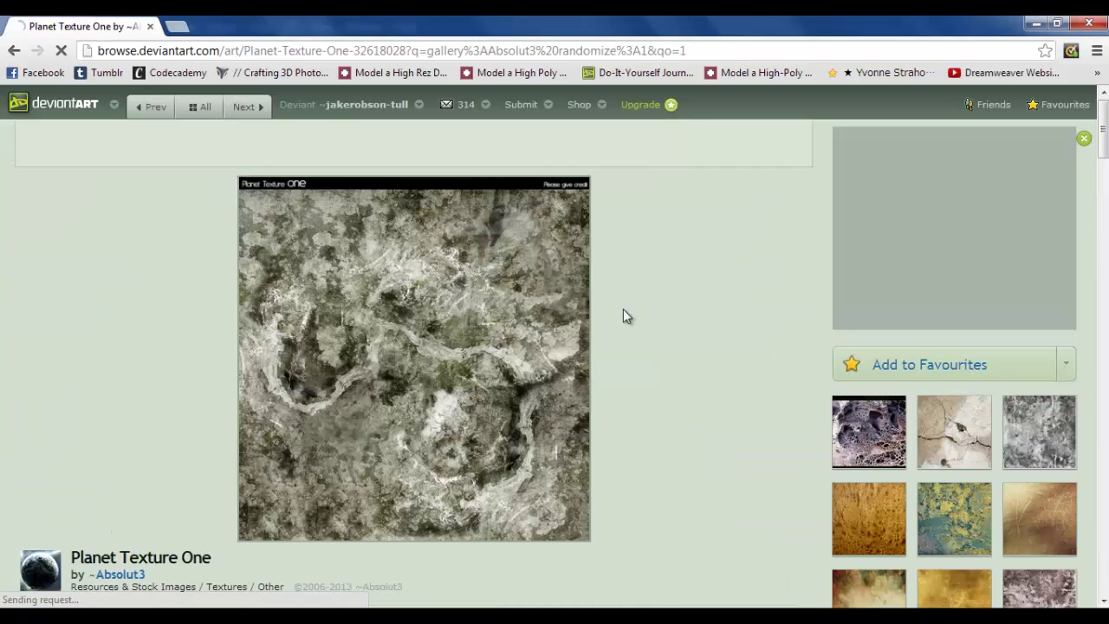
scroll(623, 312, "down", 1)
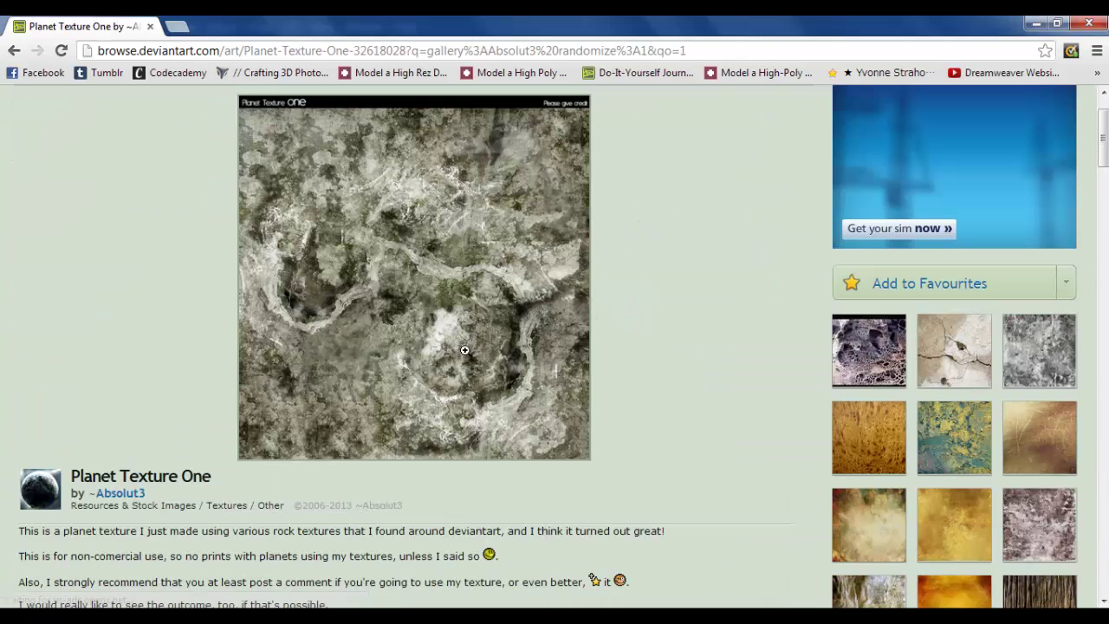
scroll(498, 305, "up", 1)
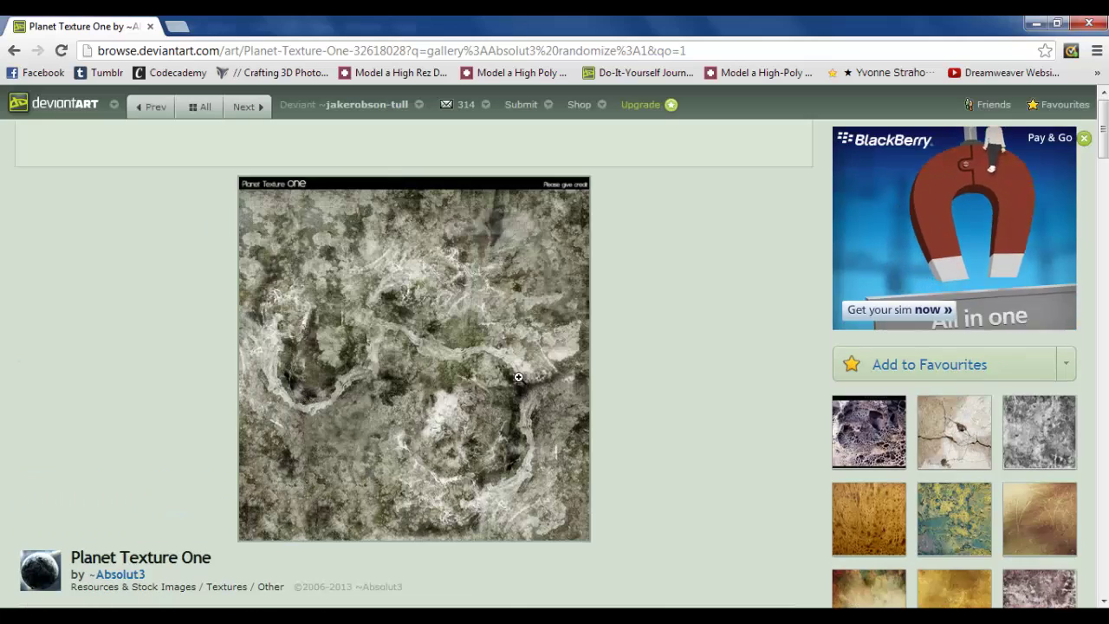
left_click(1083, 22)
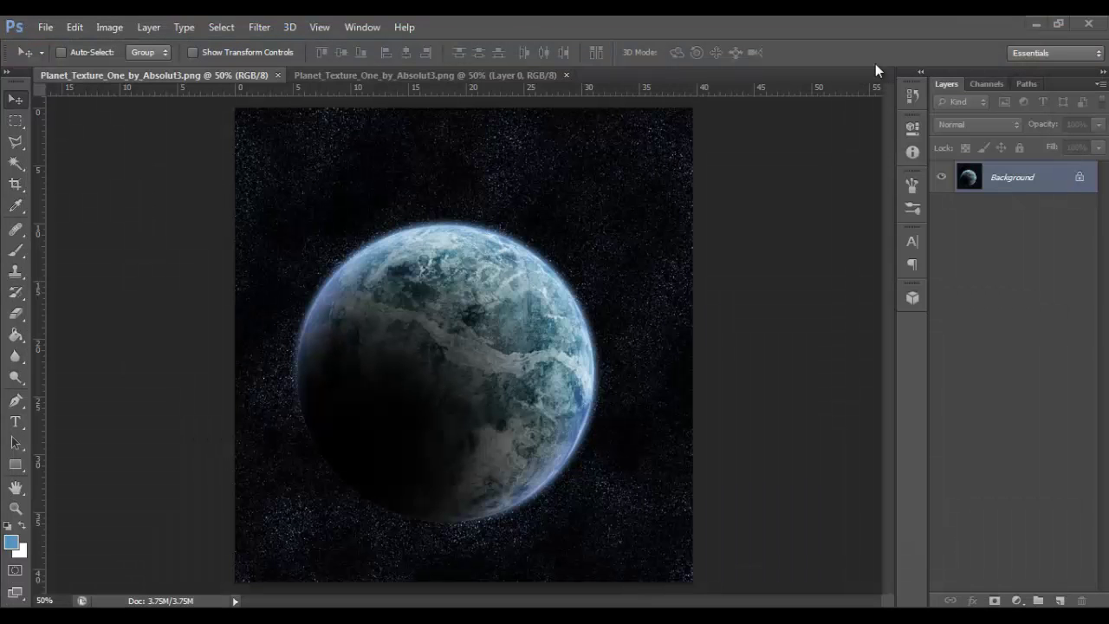
Close the finished planet document and cancel the File > Open dialog without opening anything
left_click(277, 75)
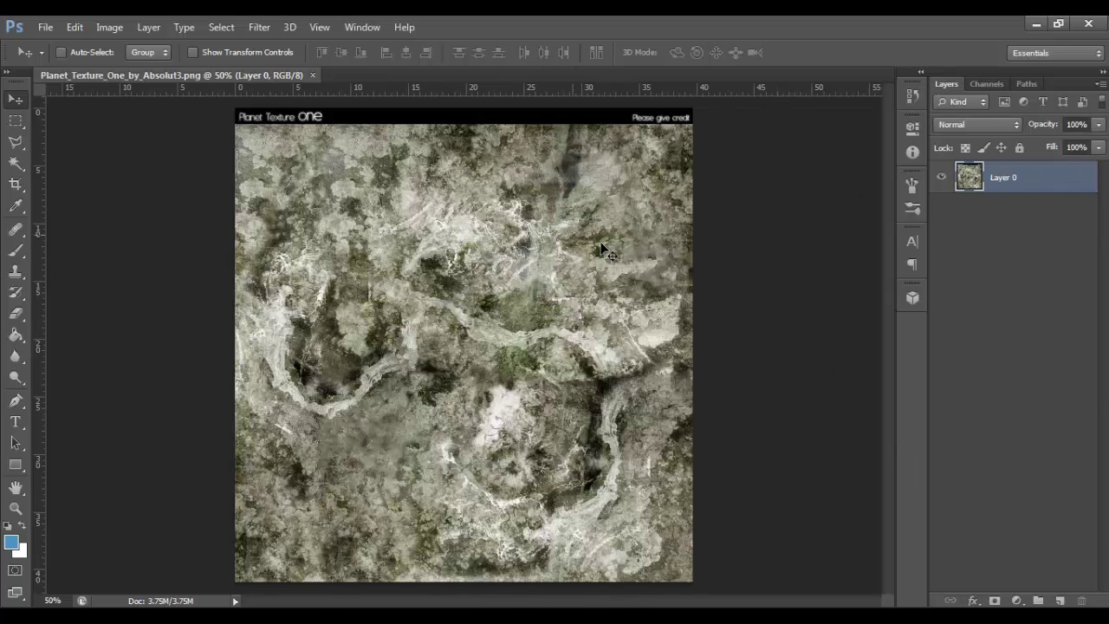
left_click(45, 27)
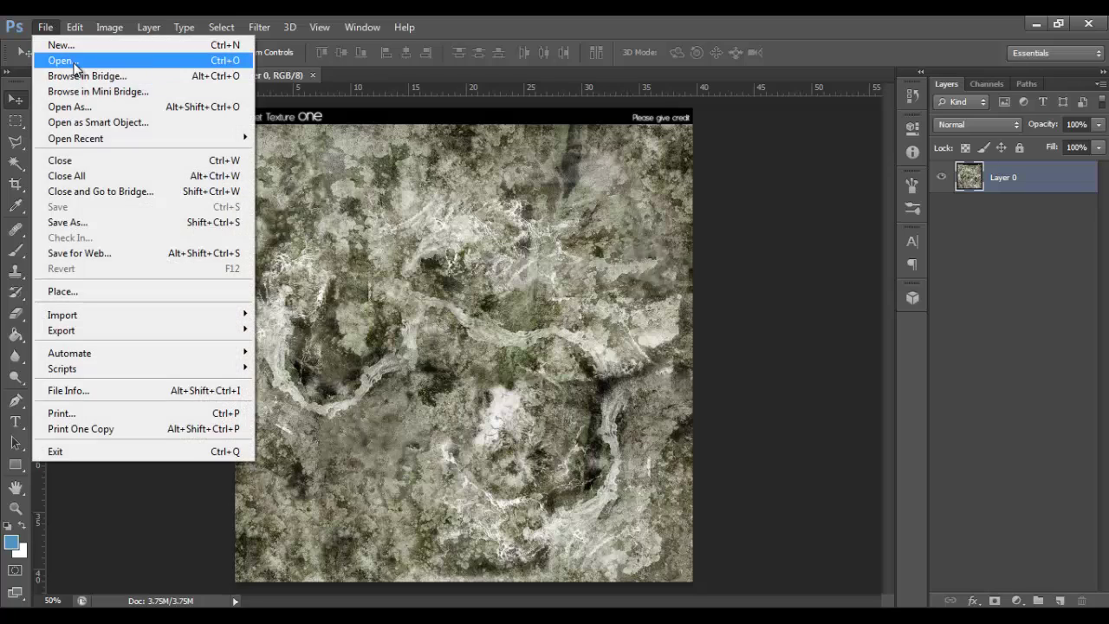
left_click(62, 61)
left_click(772, 89)
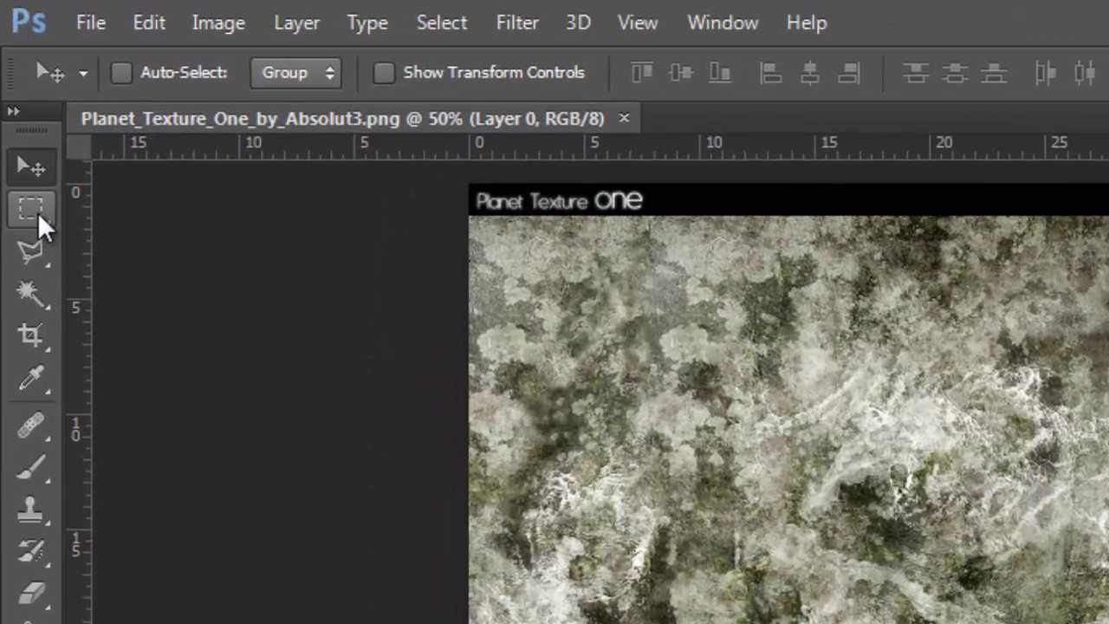
Draw a 28.40 cm circular elliptical marquee across the centre of the rock texture
left_click(37, 213)
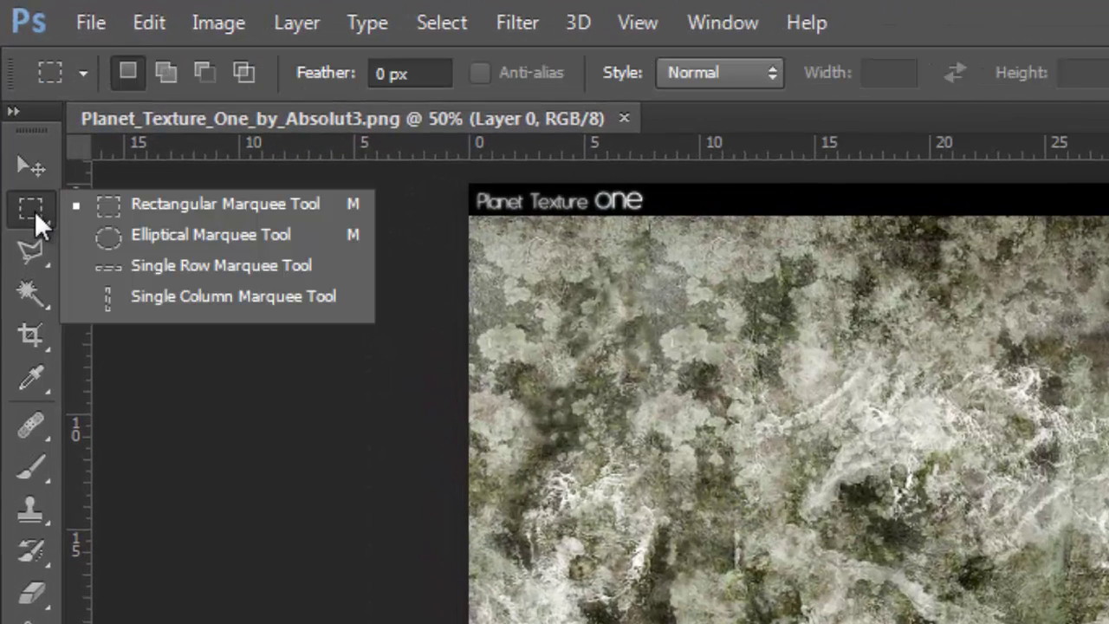
left_click(186, 242)
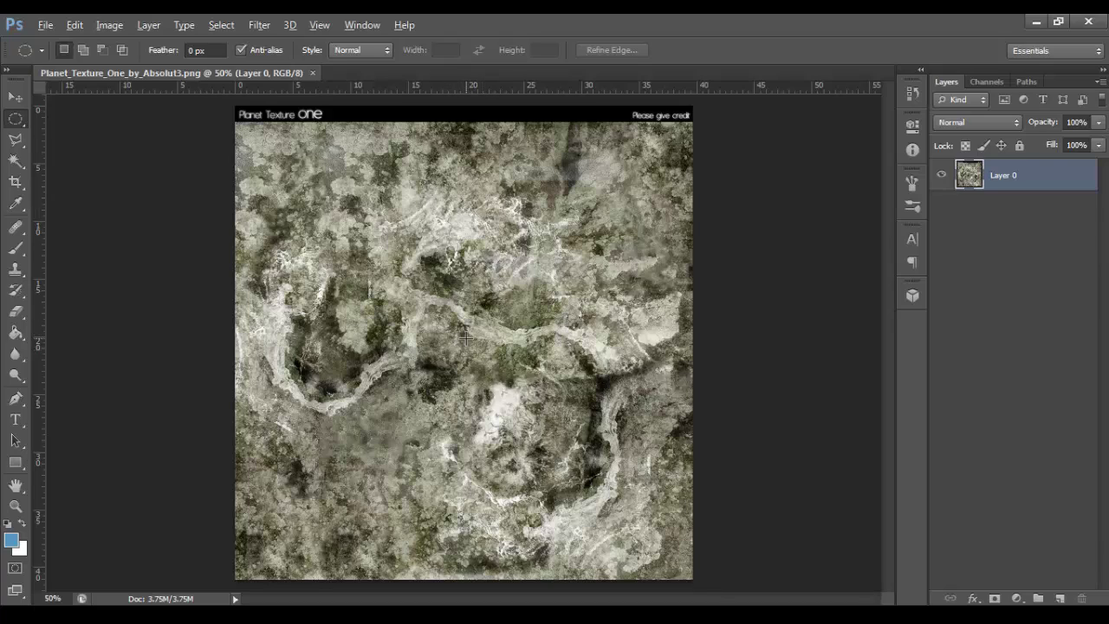
left_click_drag(465, 342, 686, 543)
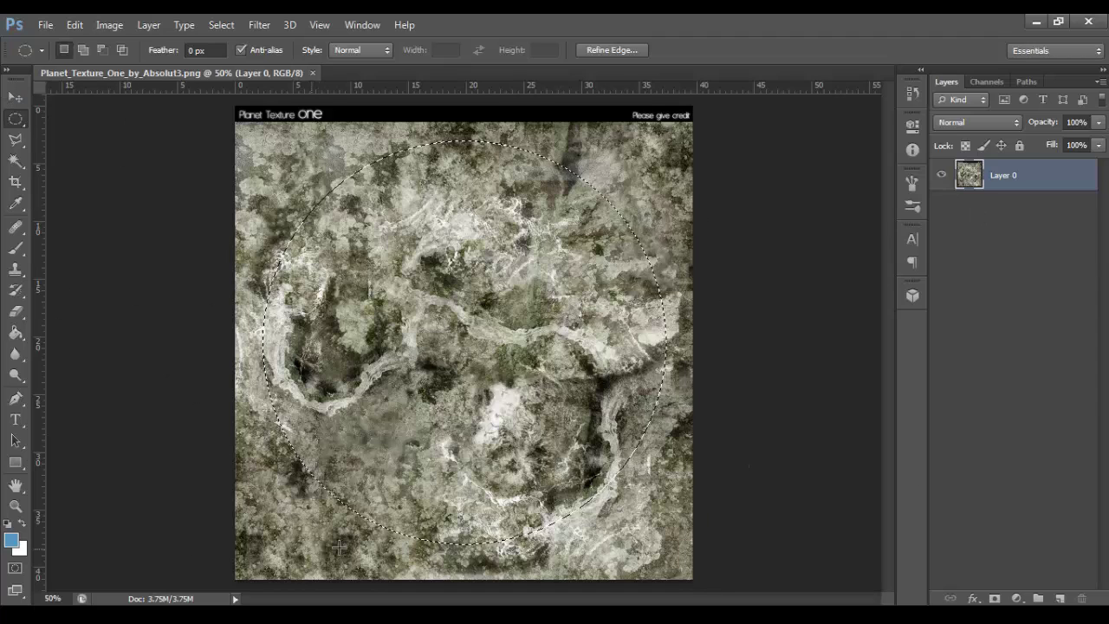
left_click(427, 562)
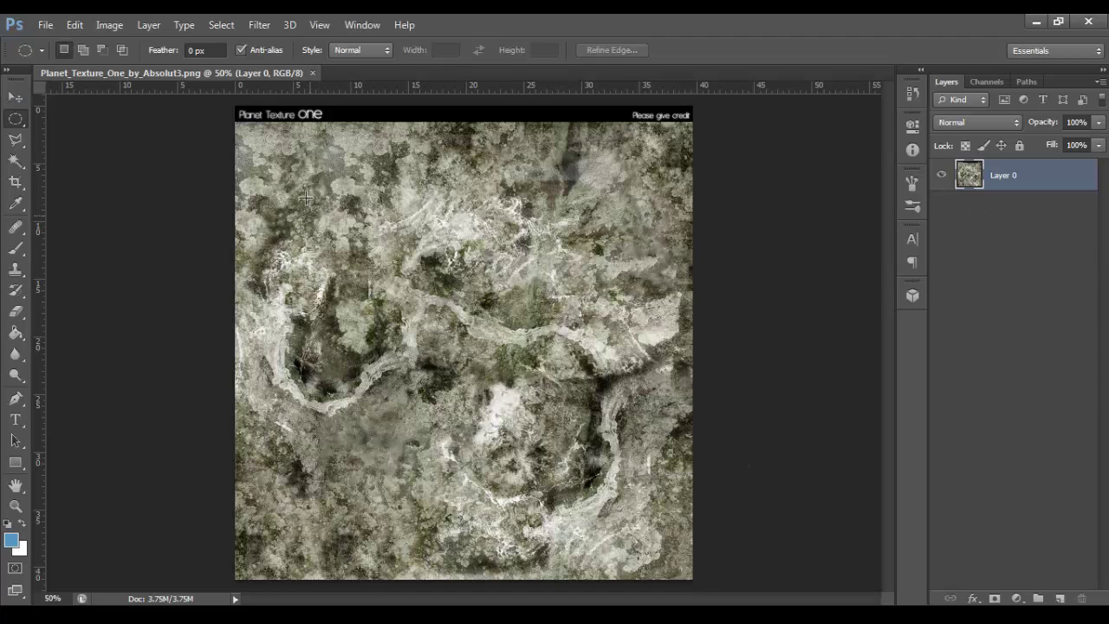
left_click_drag(529, 548, 714, 381)
left_click(715, 380)
left_click_drag(465, 347, 682, 557)
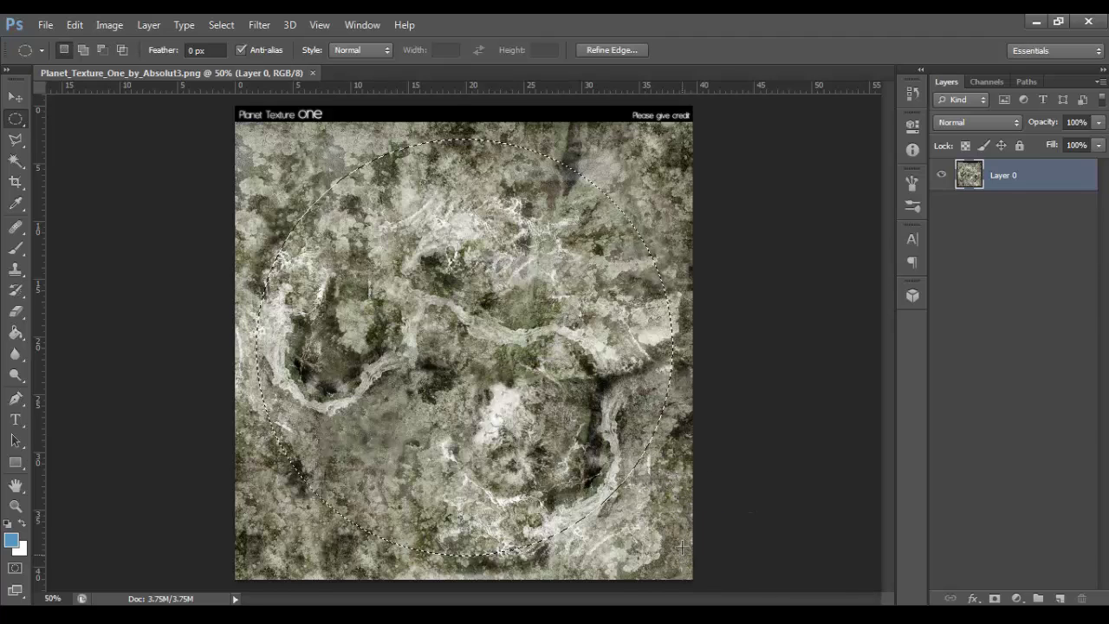
Apply Spherize at Amount 100 to the circular selection
left_click(262, 28)
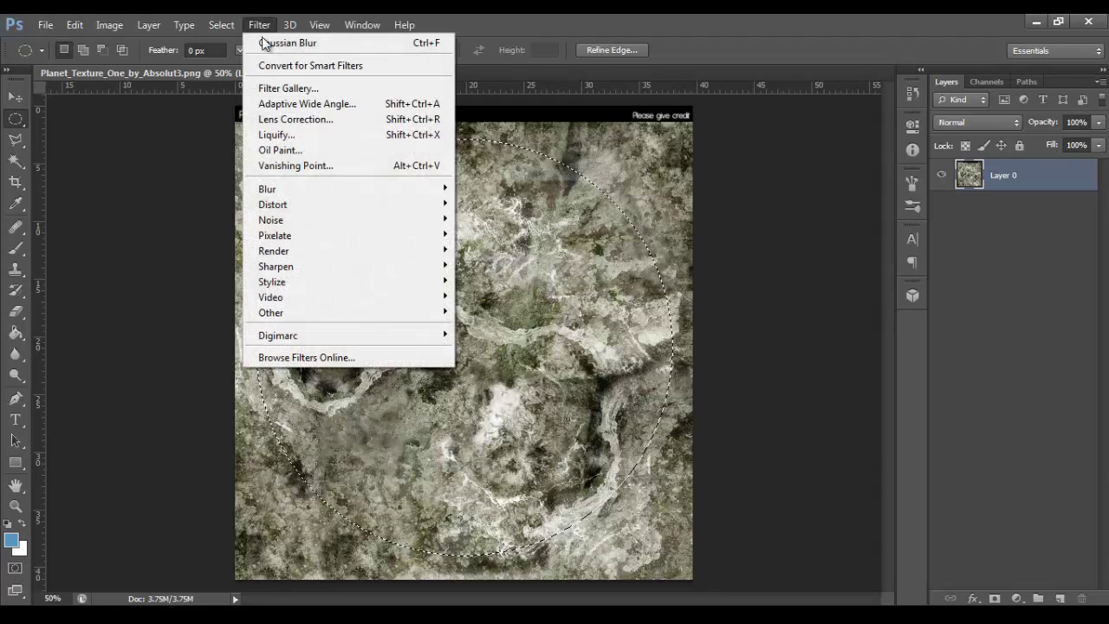
mouse_move(316, 209)
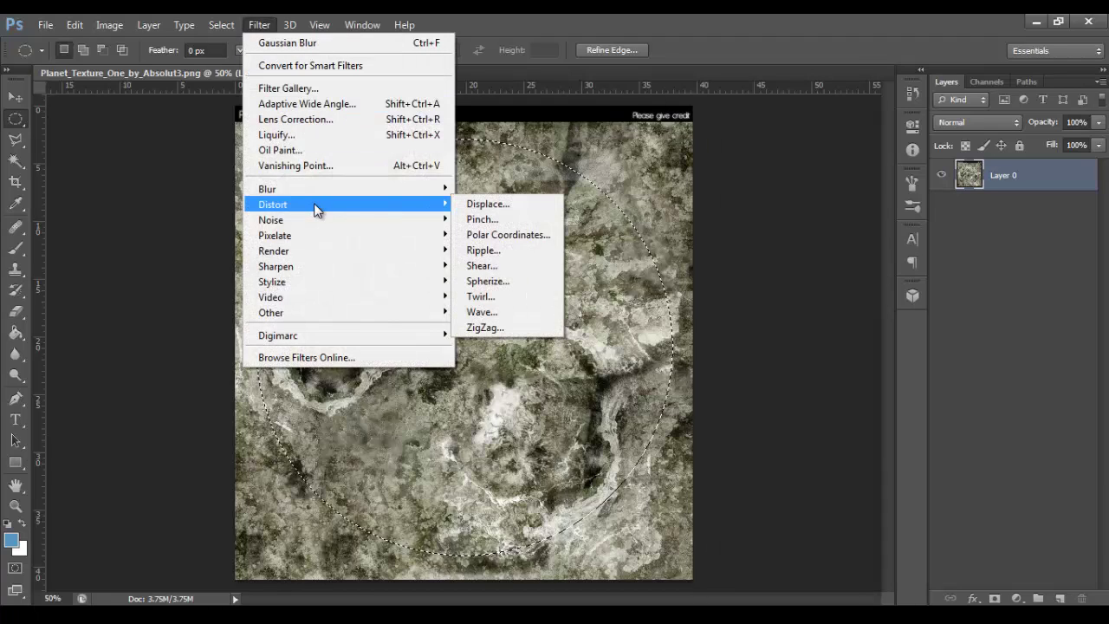
left_click(514, 280)
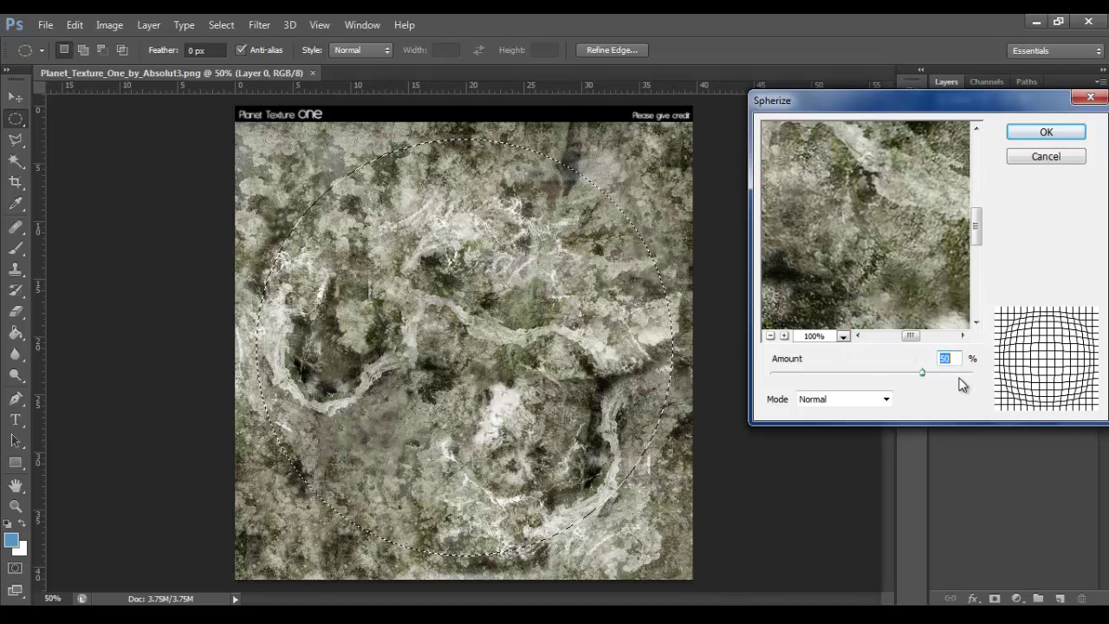
type("100")
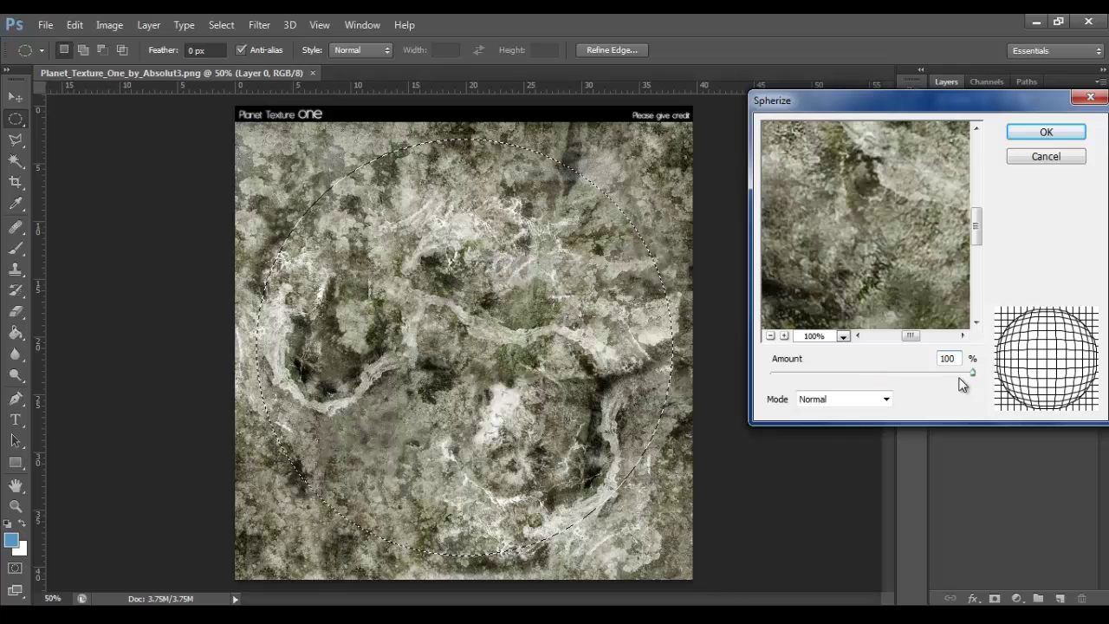
left_click(1046, 132)
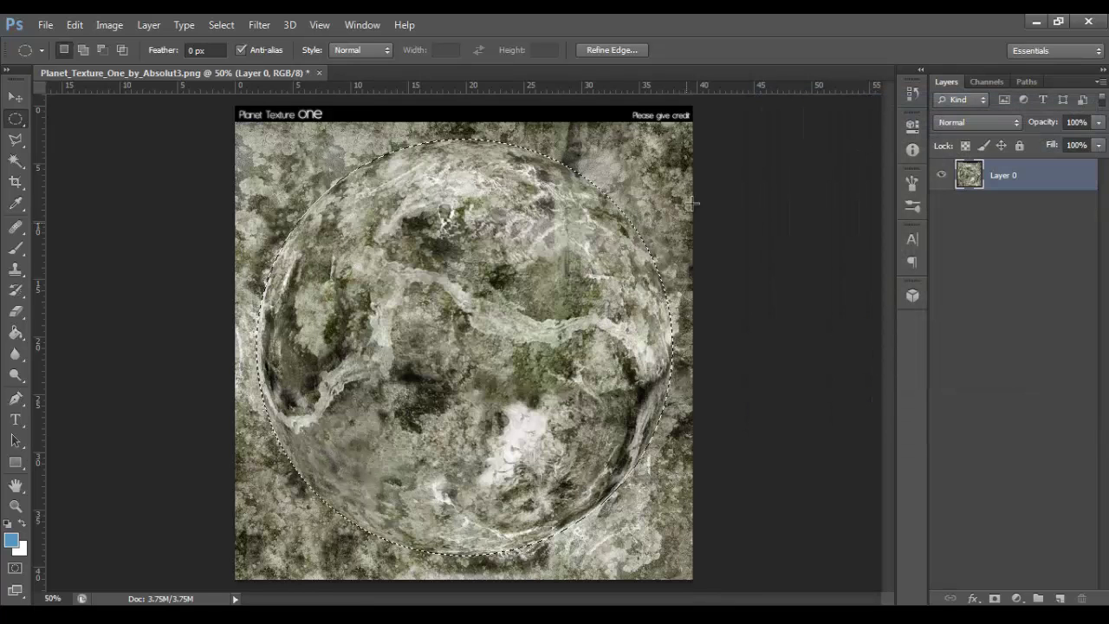
Spherize the circle again at Amount 50, then deselect and reselect it
left_click(260, 24)
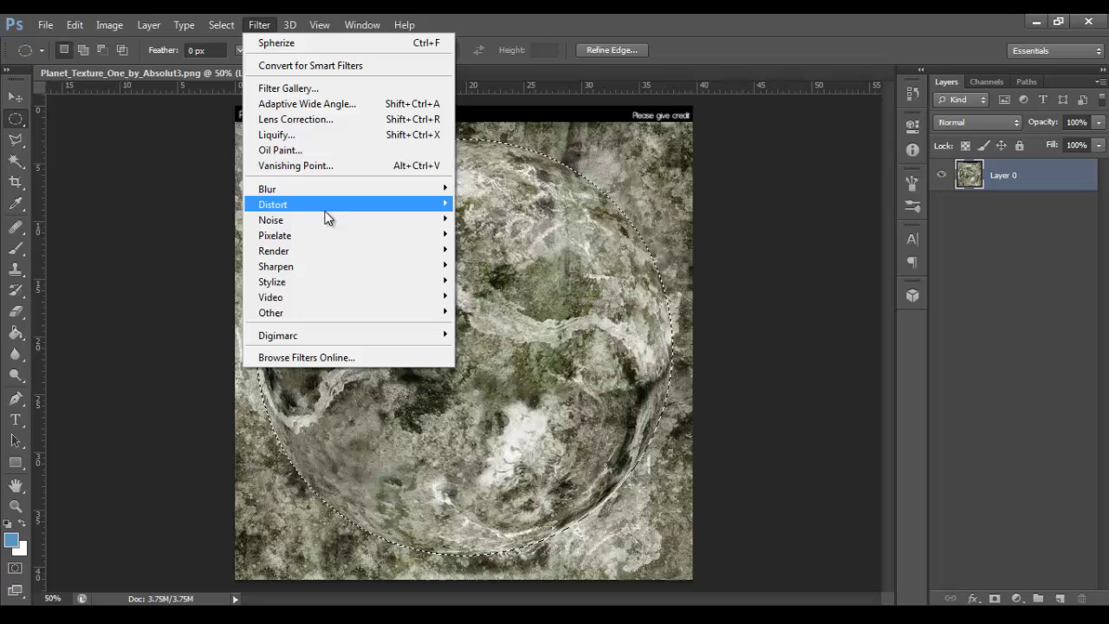
left_click(510, 280)
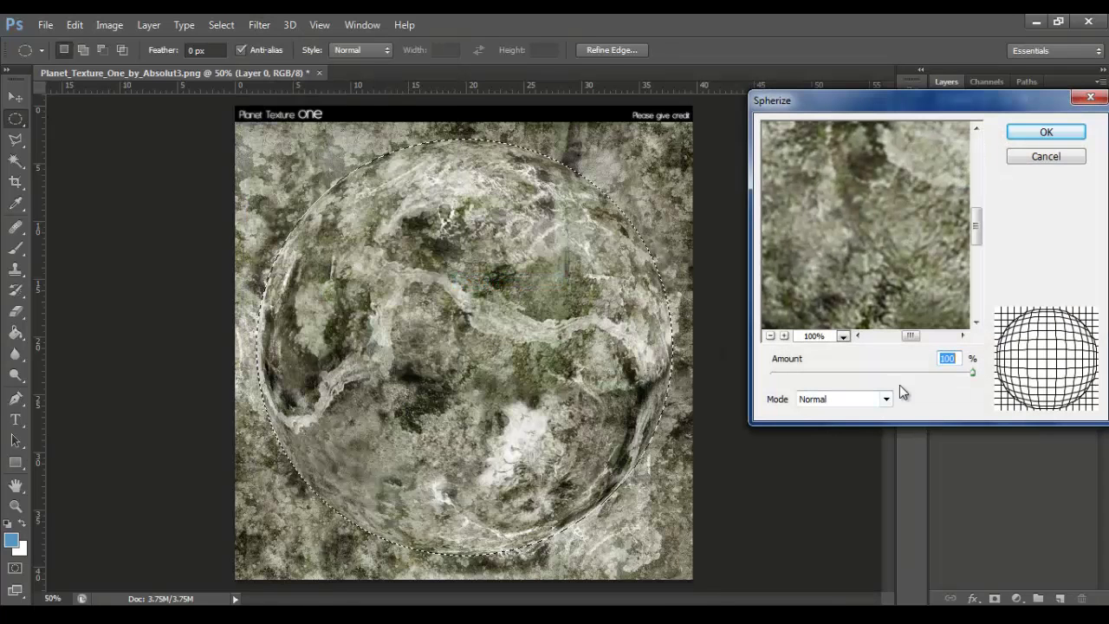
type("50")
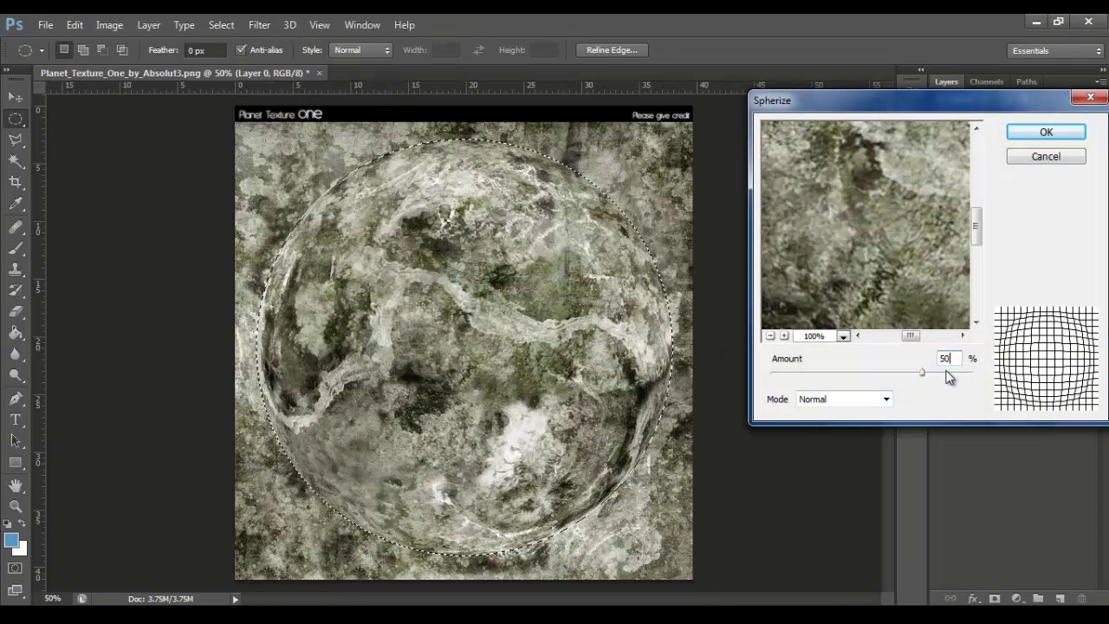
key("Return")
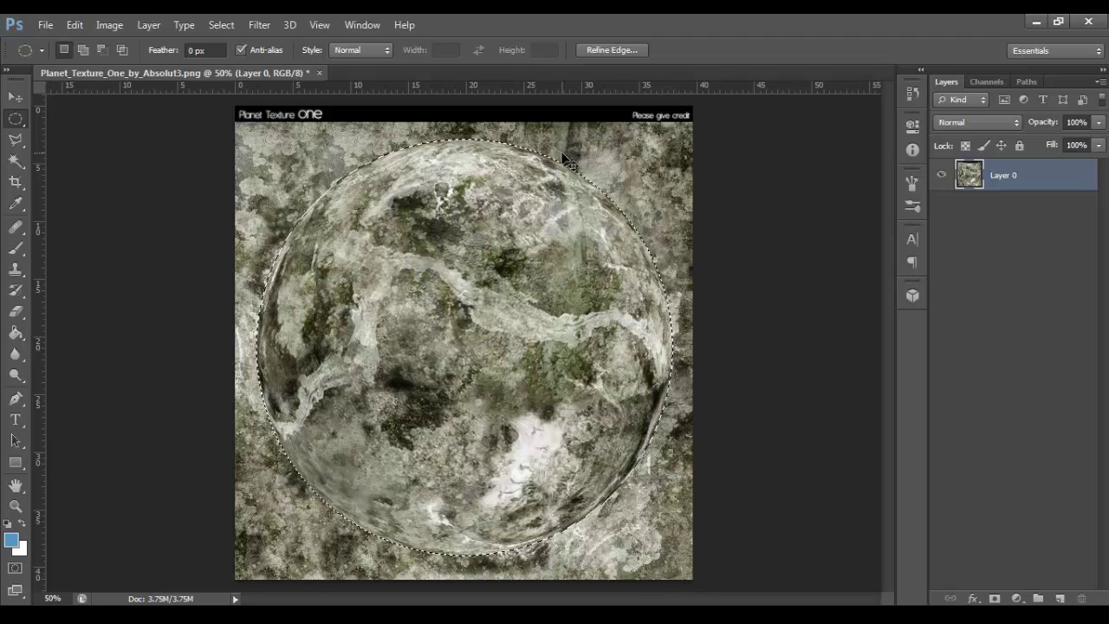
key("ctrl+d")
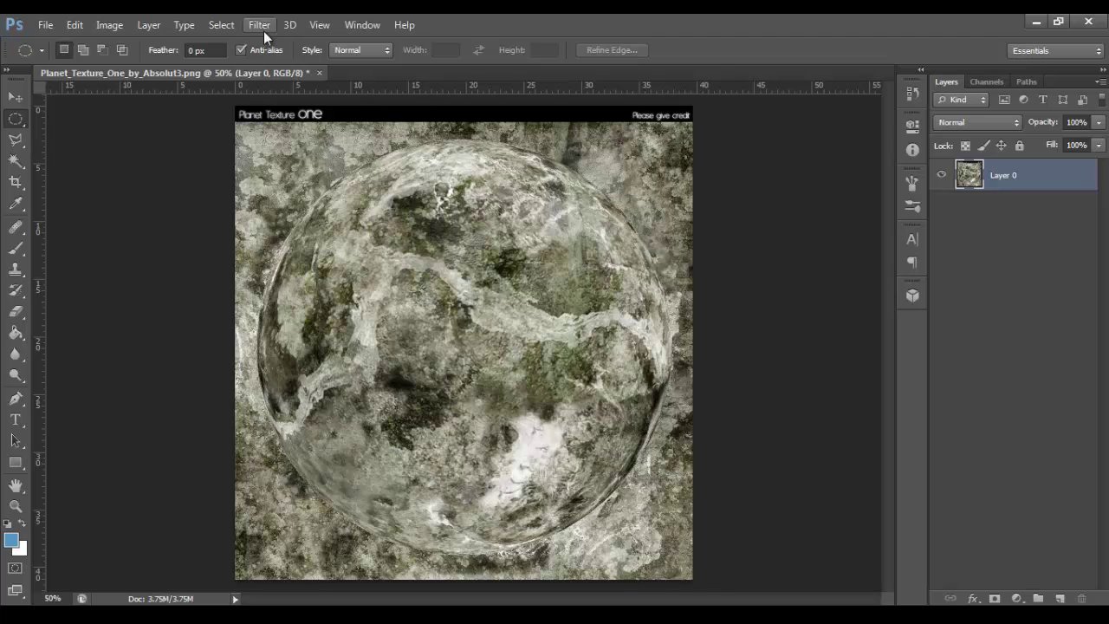
left_click(228, 27)
left_click(524, 14)
key("ctrl+shift+d")
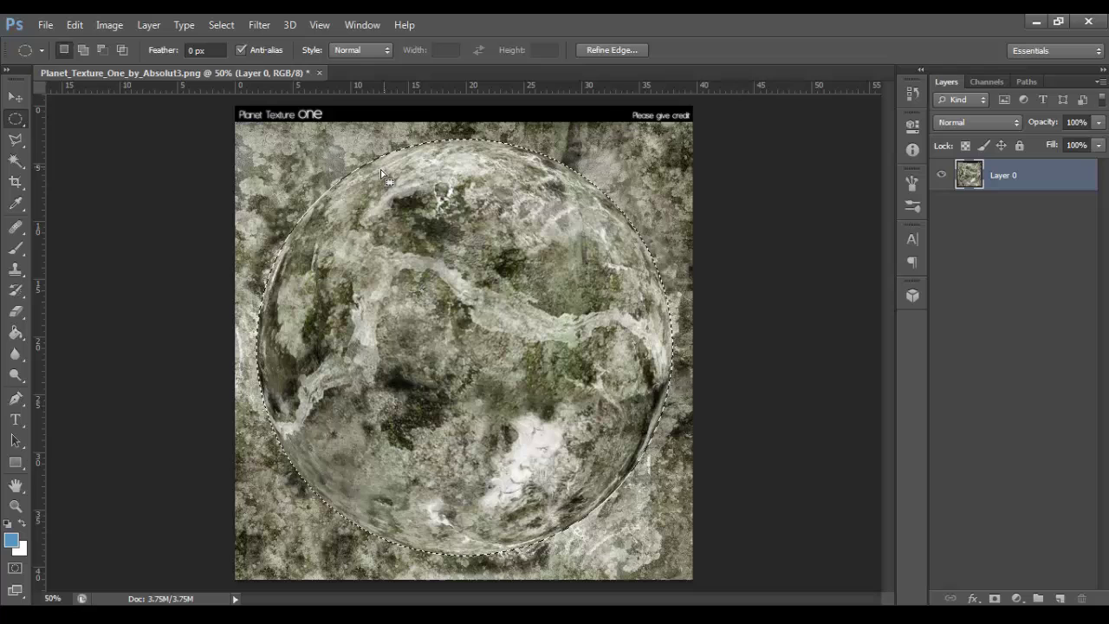
Create a new 1500 × 1200 px document at 300 resolution
left_click(43, 26)
left_click(49, 40)
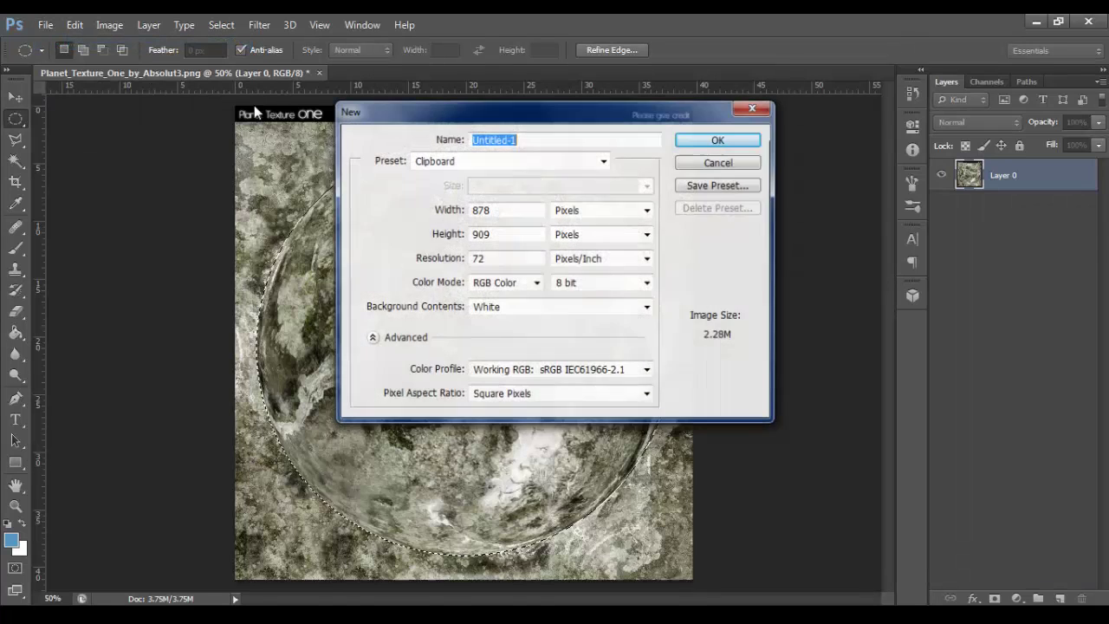
left_click_drag(584, 109, 733, 88)
key("Tab")
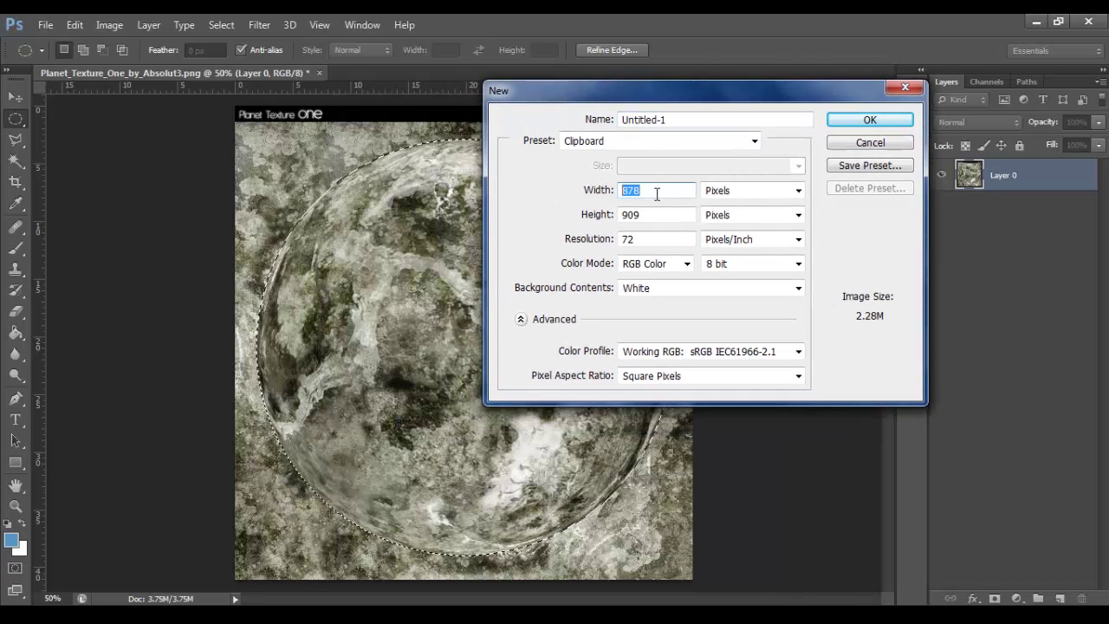
type("1500")
key("Tab")
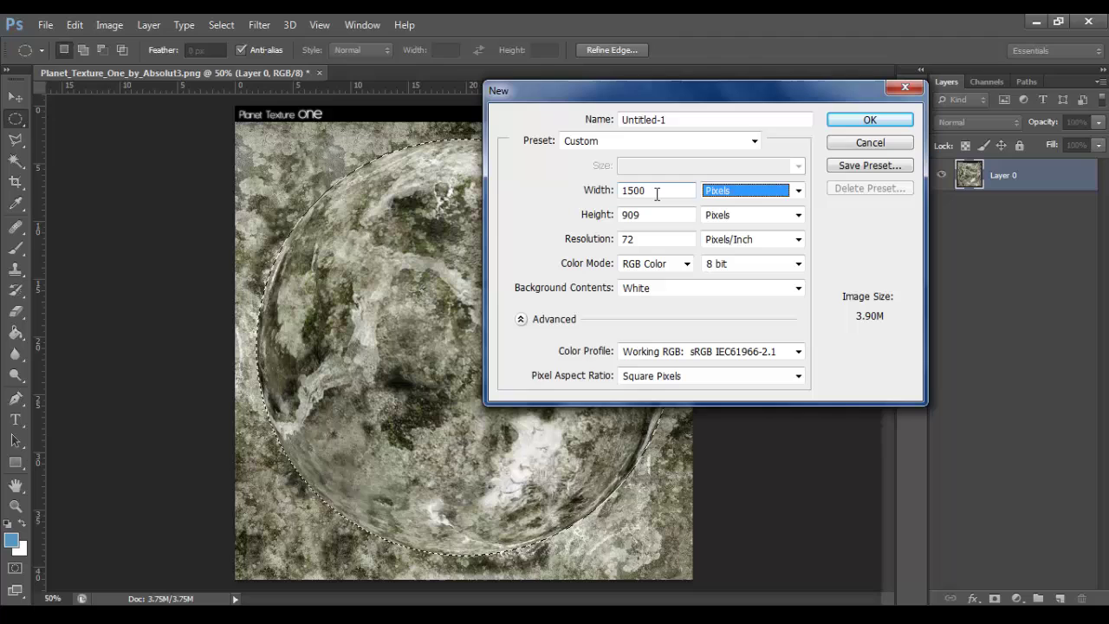
key("Tab")
type("1200")
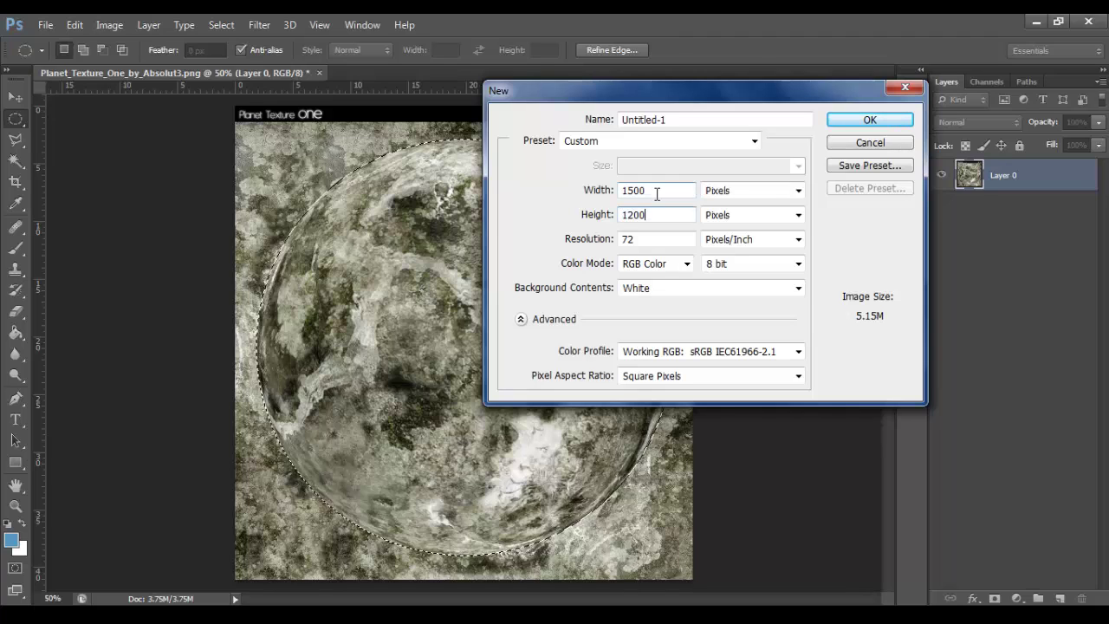
double_click(648, 238)
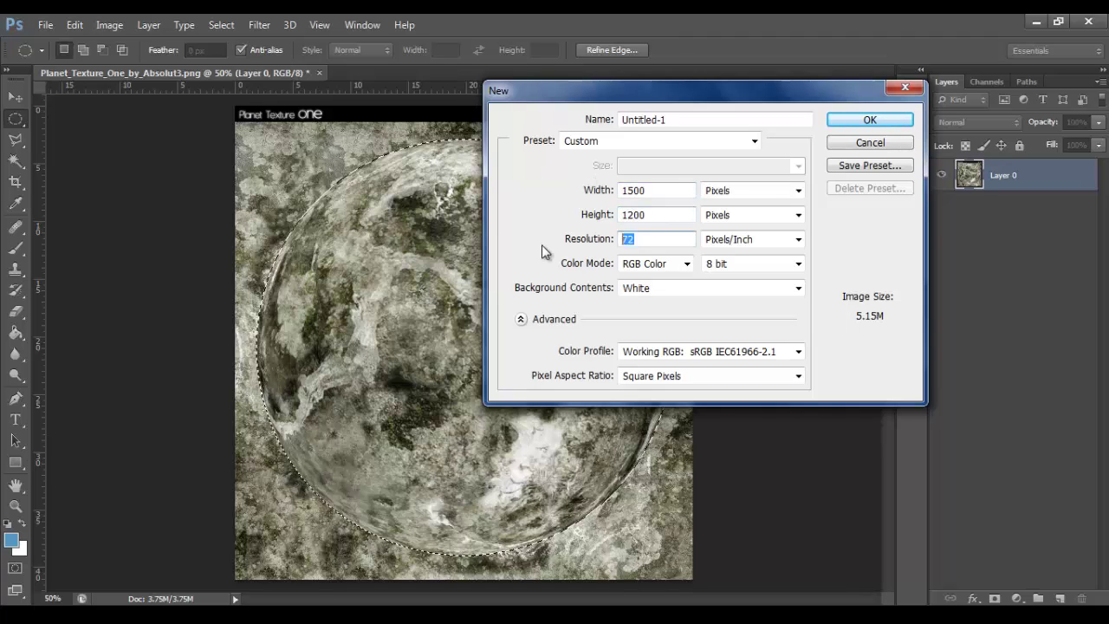
type("300")
key("Return")
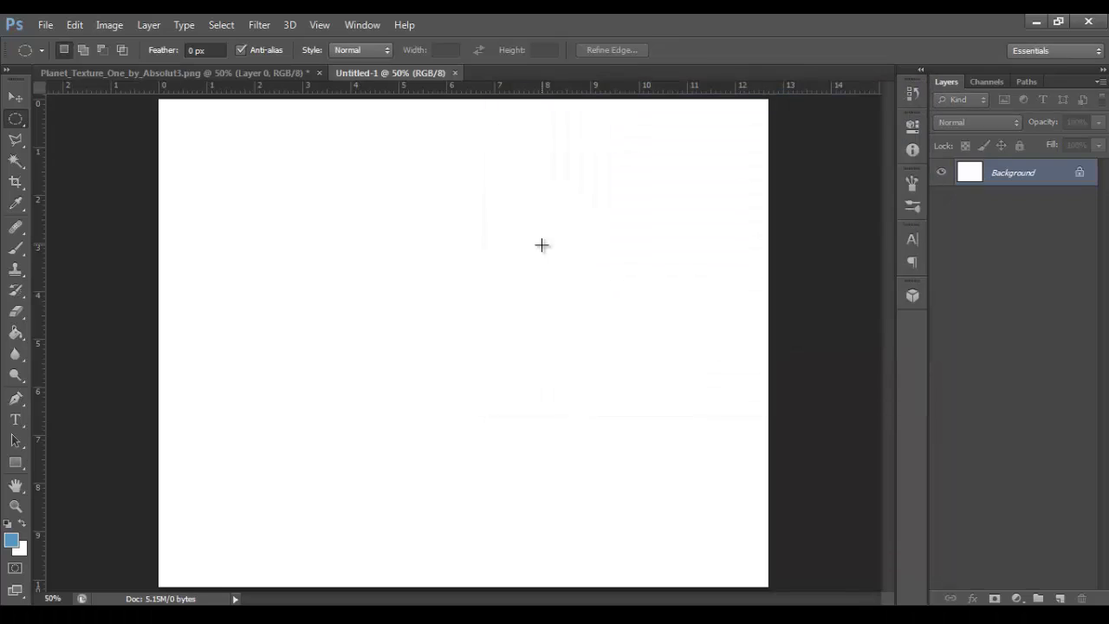
Fill the new canvas with default black using the Paint Bucket, then return to the texture
left_click(16, 336)
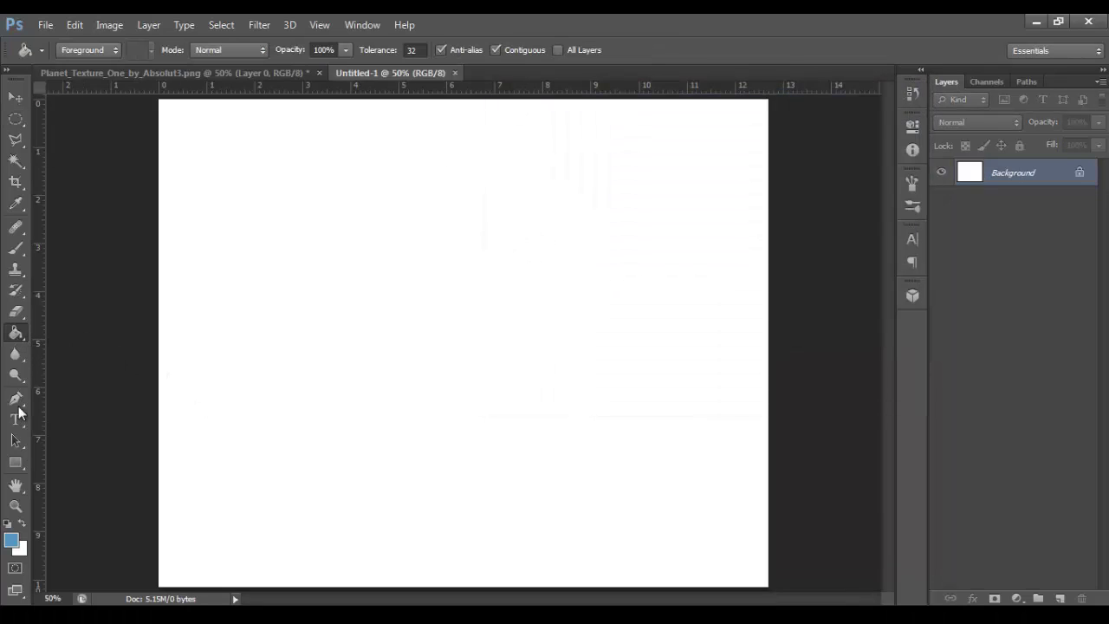
left_click(7, 523)
left_click(11, 541)
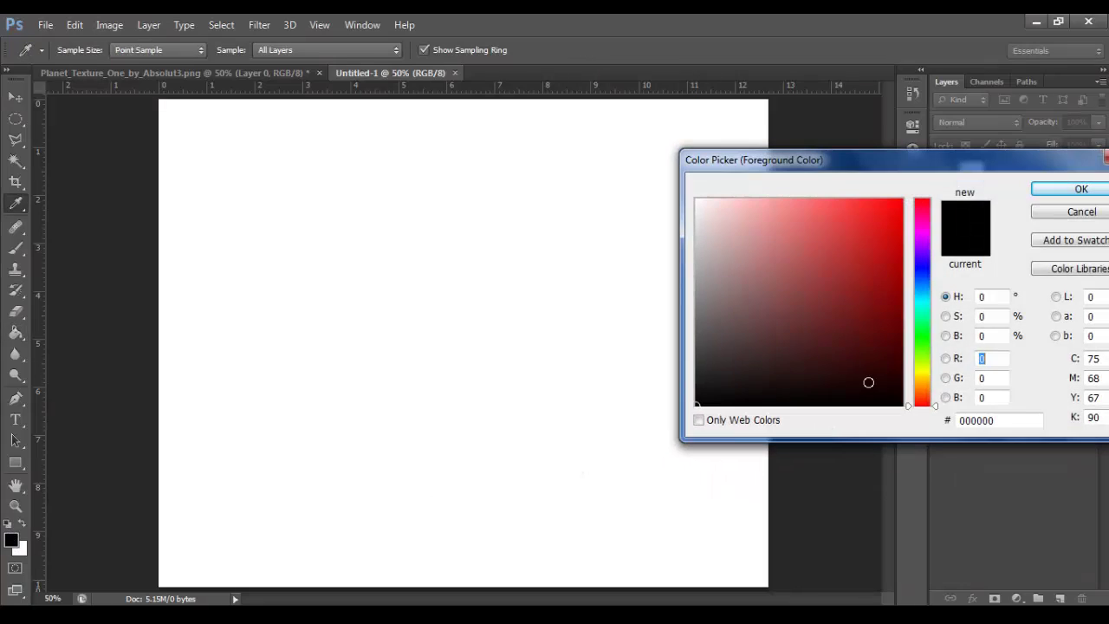
left_click(1075, 190)
left_click(567, 258)
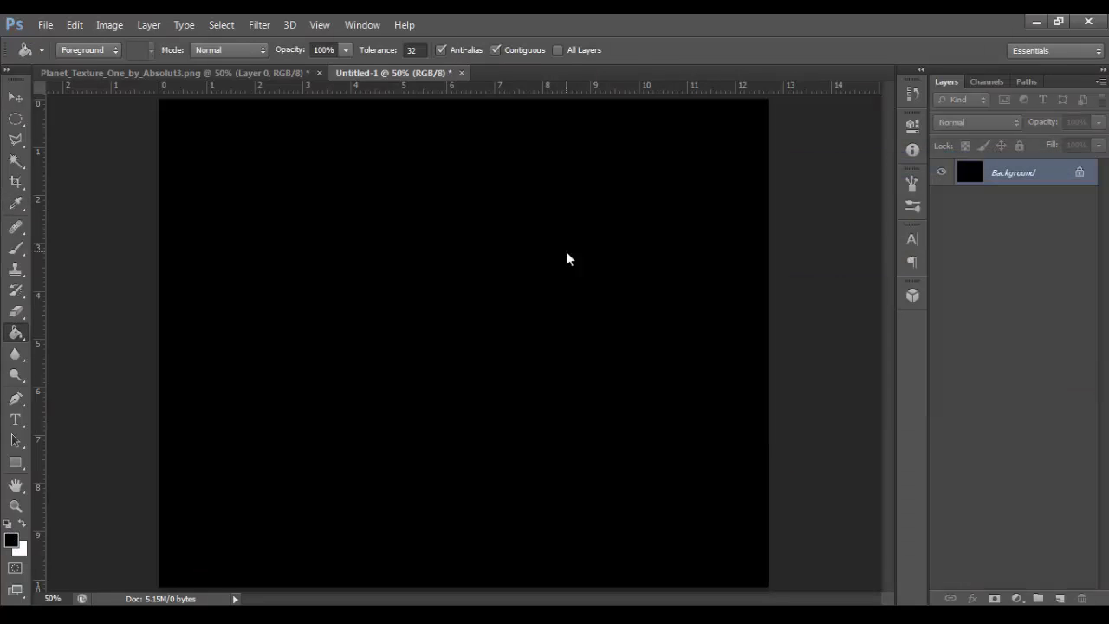
left_click(244, 78)
Drag the circular planet onto the black canvas and position it left of centre
left_click(16, 96)
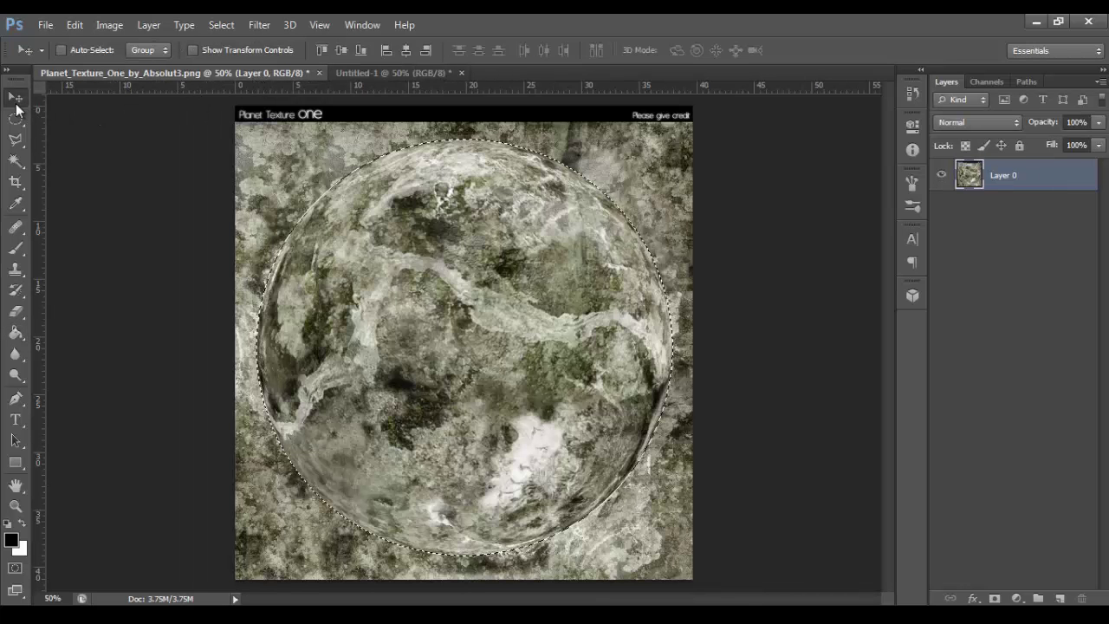
left_click_drag(389, 284, 459, 314)
left_click_drag(583, 336, 470, 328)
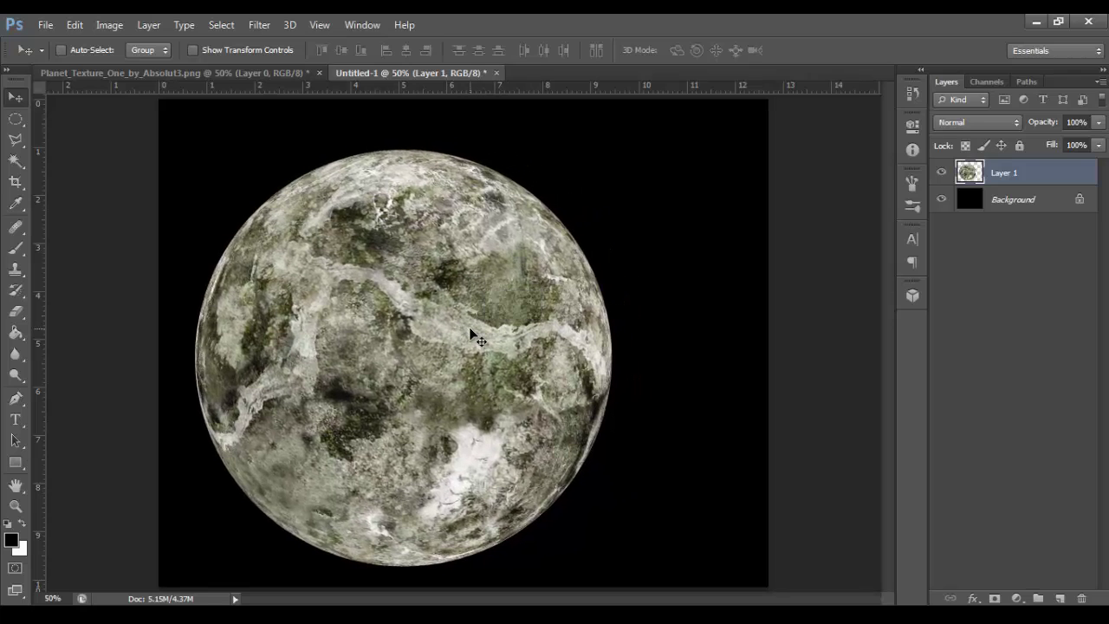
Scale the planet layer to 81%, nudge it slightly left, and commit the transform
key("ctrl+t")
left_click(74, 24)
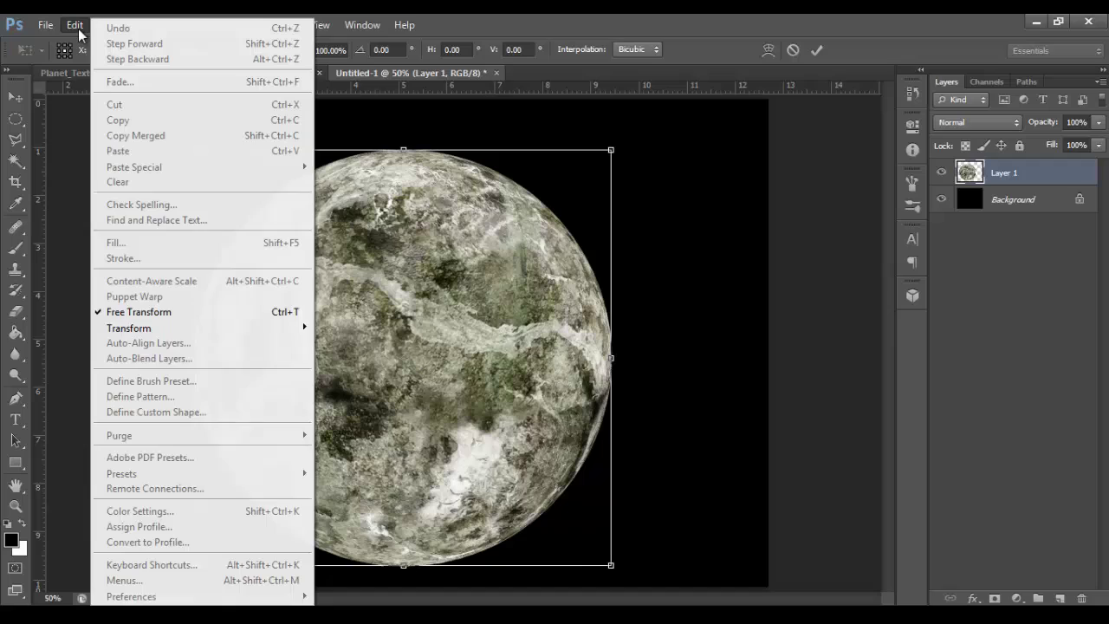
left_click(646, 19)
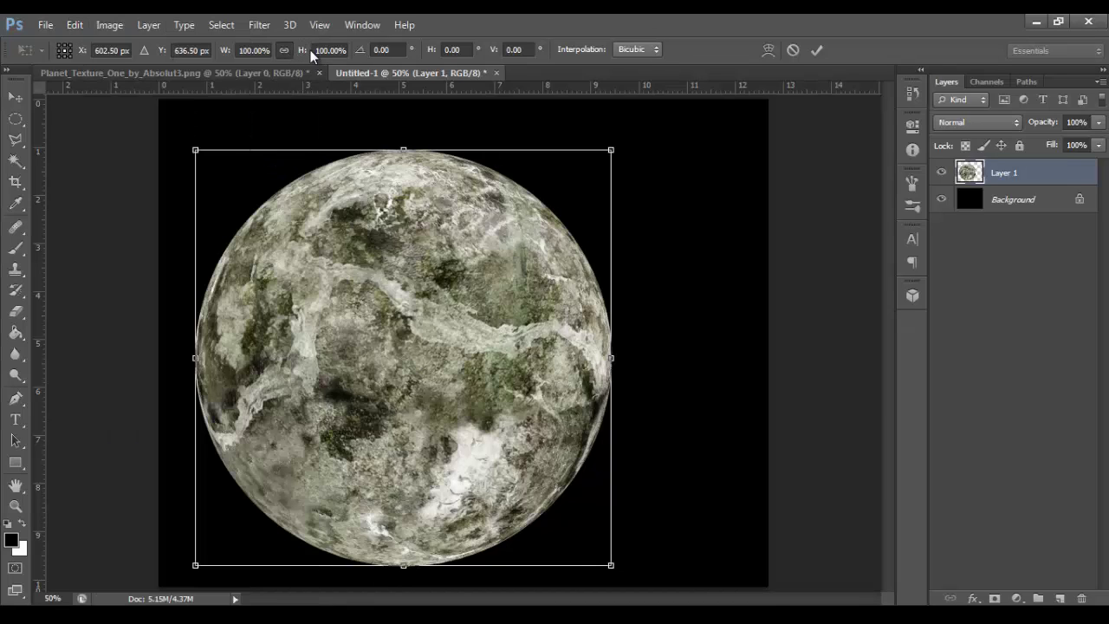
left_click_drag(302, 51, 286, 51)
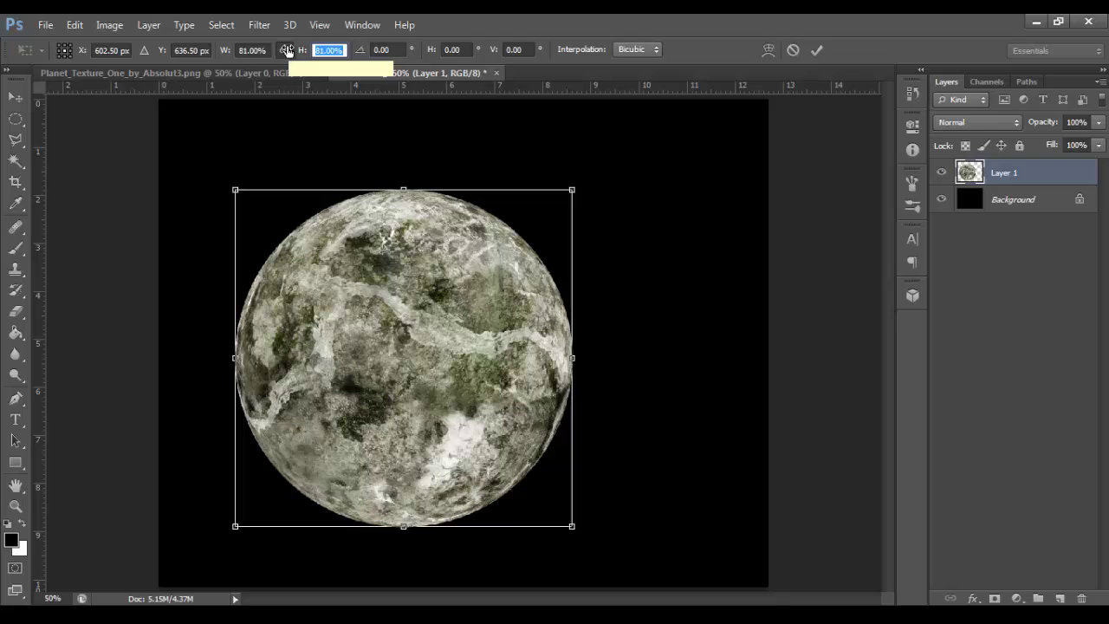
left_click_drag(495, 283, 515, 304)
left_click(816, 51)
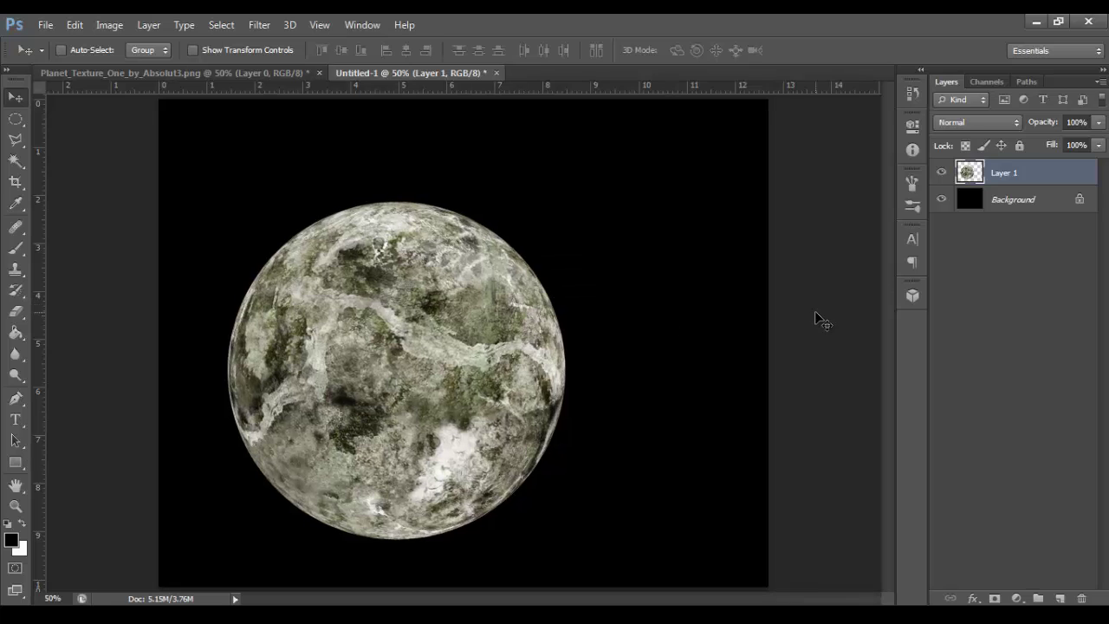
Close the texture document without saving and load Layer 1's planet outline as a selection
left_click(284, 72)
left_click(319, 74)
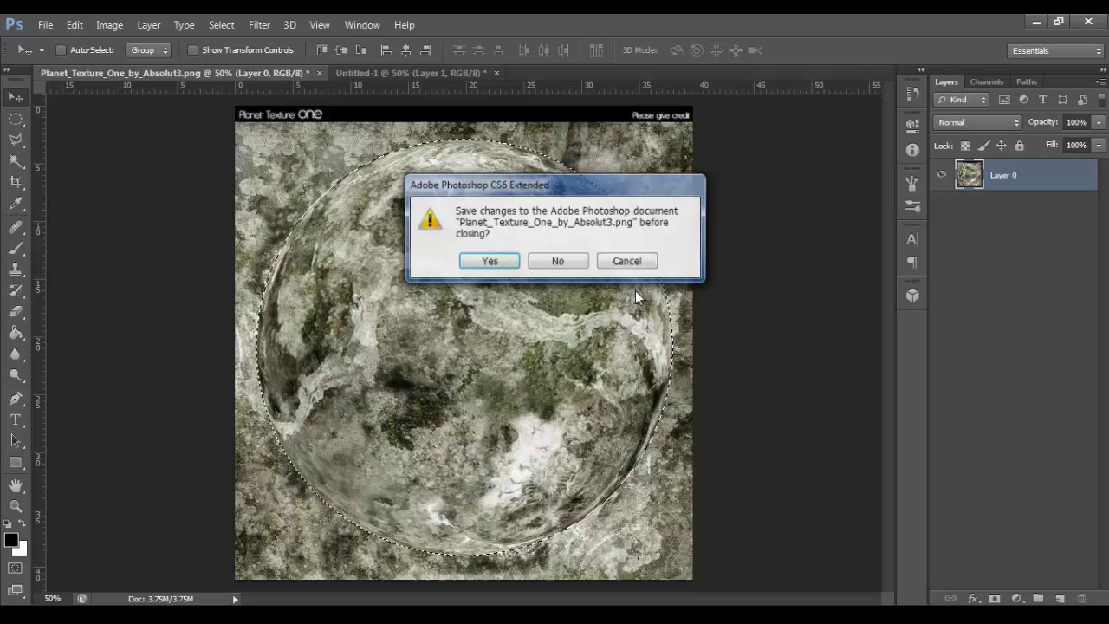
left_click(553, 263)
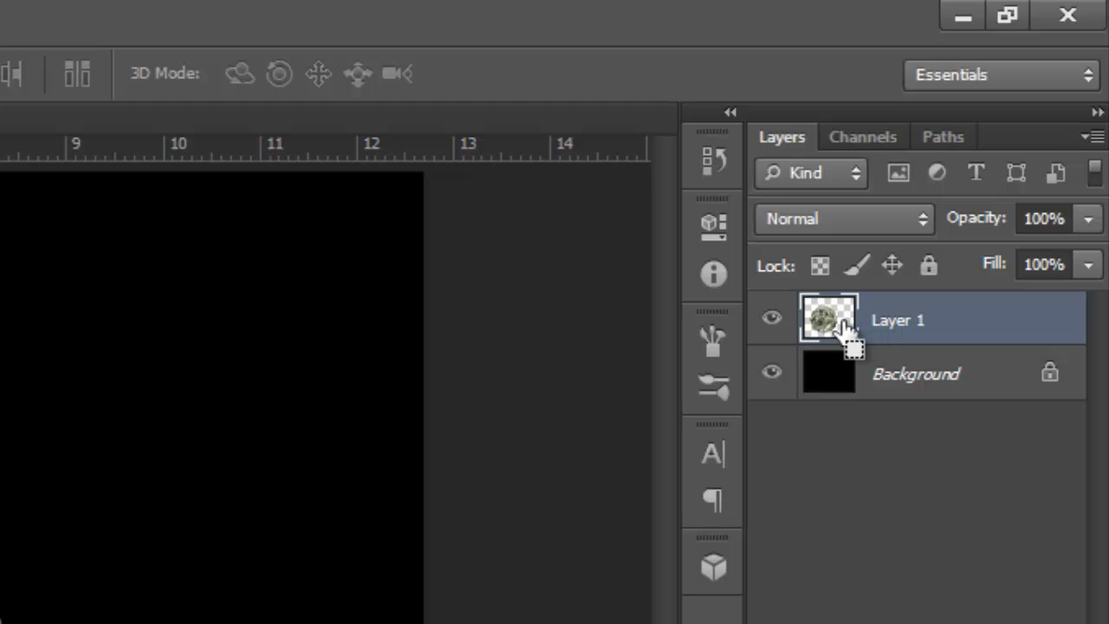
left_click(839, 323, "ctrl")
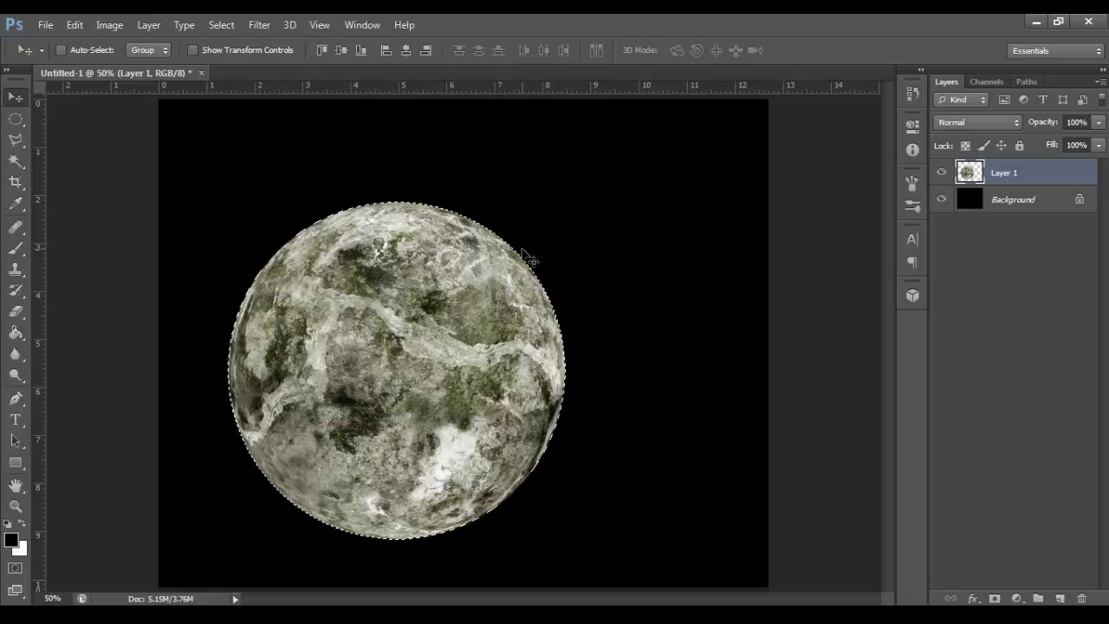
Add a new layer and fill the planet-shaped selection on it with black
left_click(1060, 598)
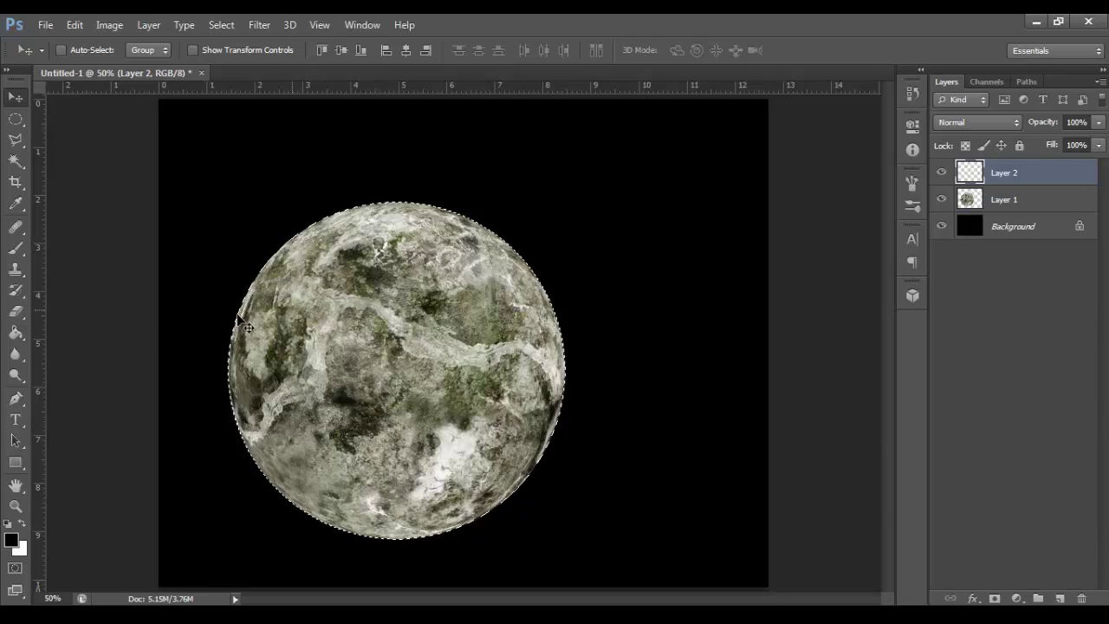
left_click(15, 333)
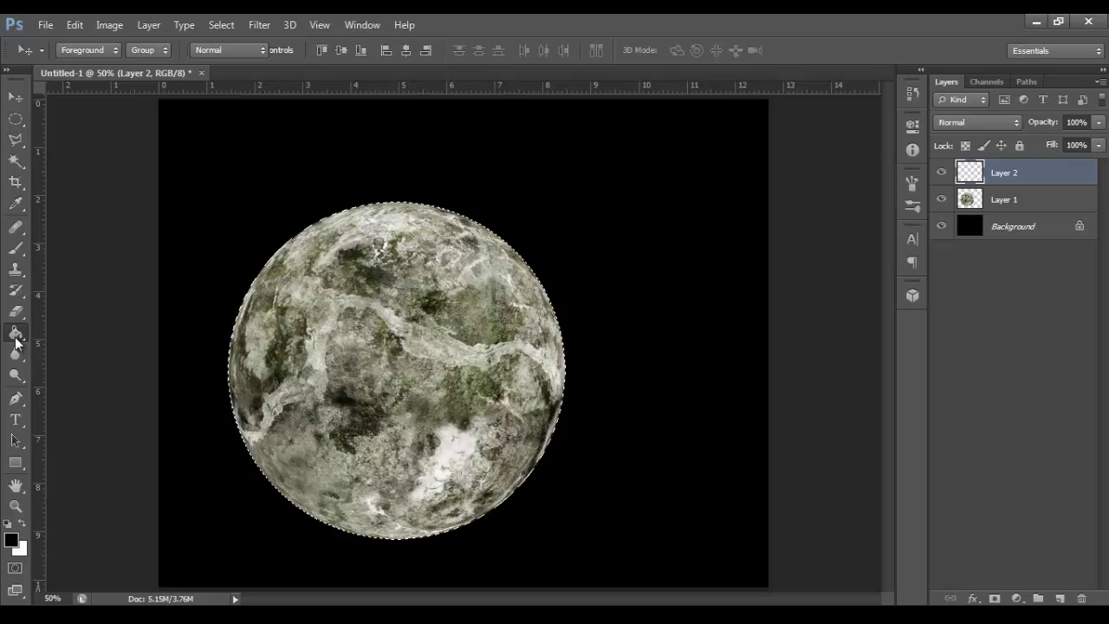
left_click(404, 349)
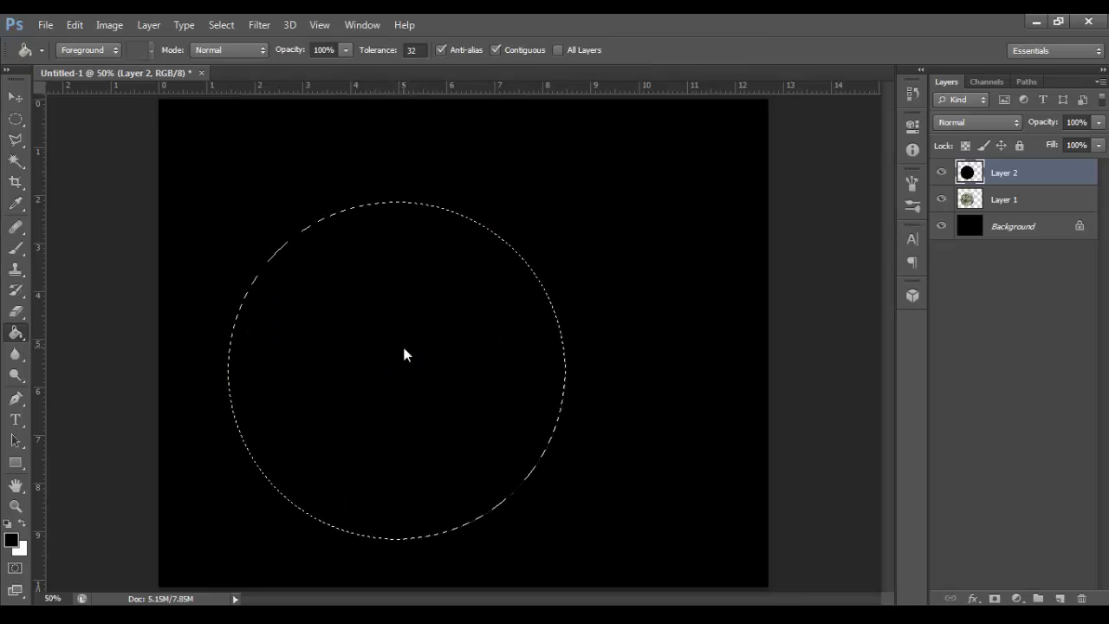
left_click(13, 530)
left_click(1083, 192)
key("g")
Deselect and shift the black disc down-left so only a lit crescent shows
key("ctrl+d")
left_click(14, 99)
left_click_drag(459, 287, 374, 367)
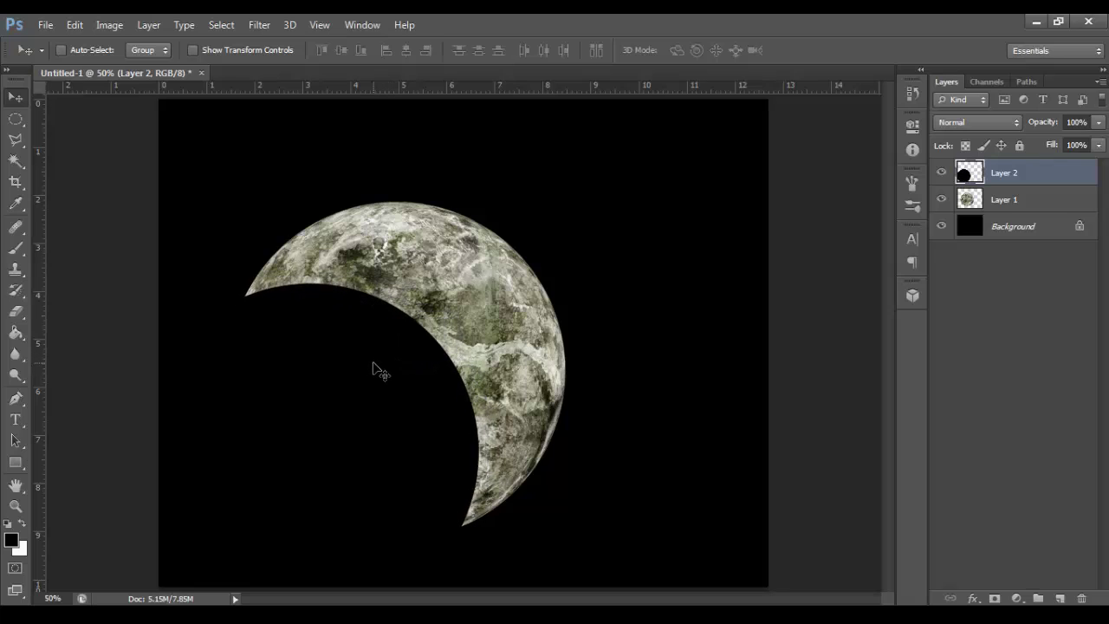
Apply a Gaussian Blur with Radius 80 to the black shadow disc
left_click(260, 25)
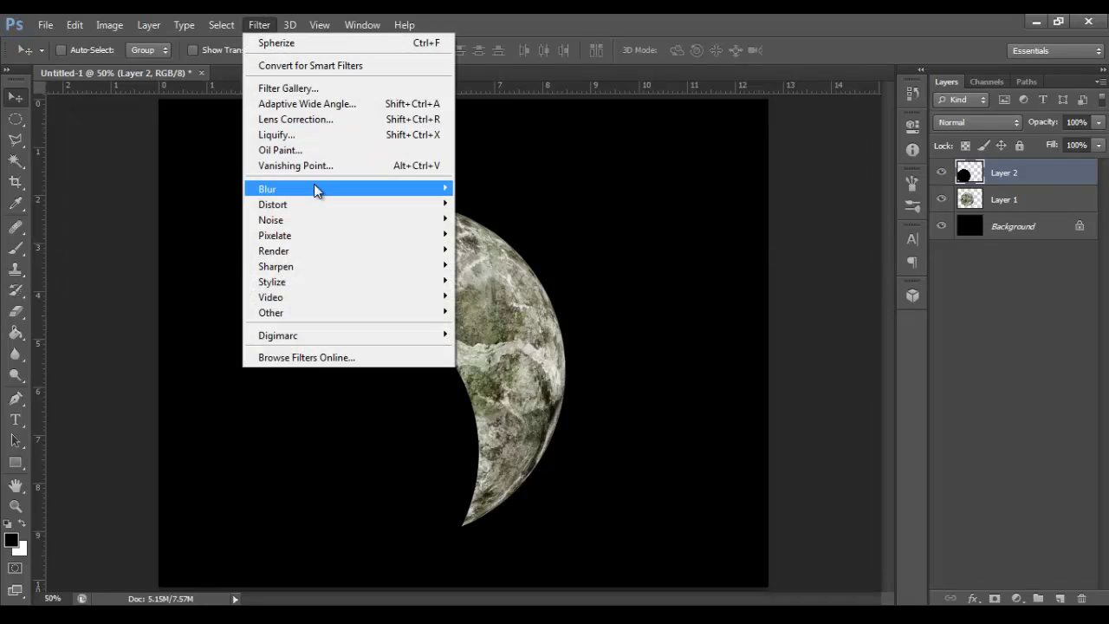
mouse_move(315, 194)
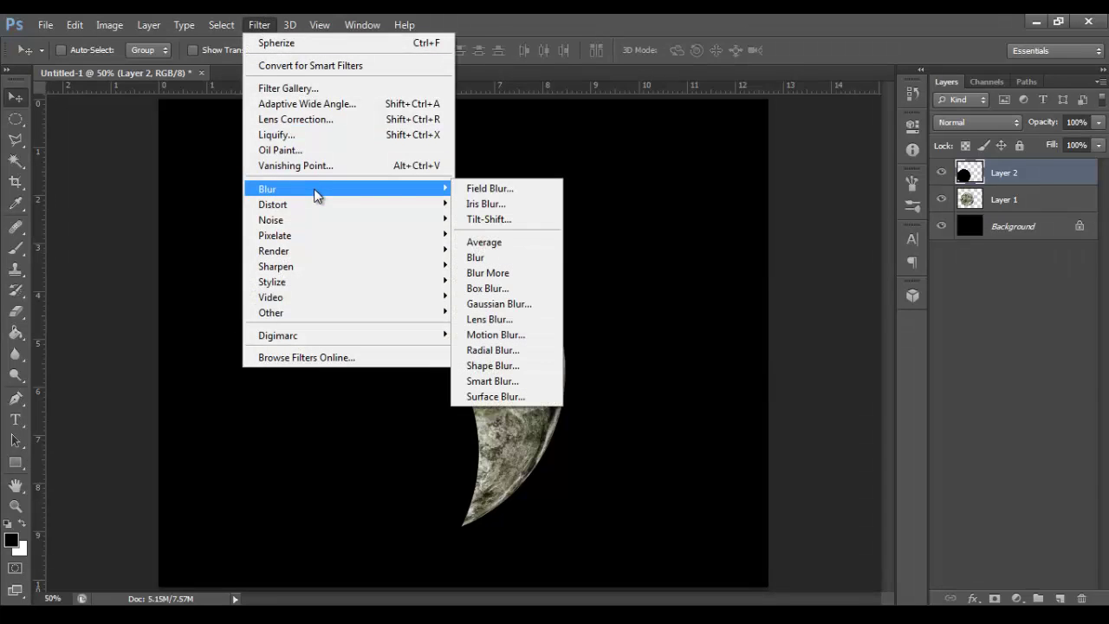
left_click(531, 306)
left_click_drag(748, 425, 807, 421)
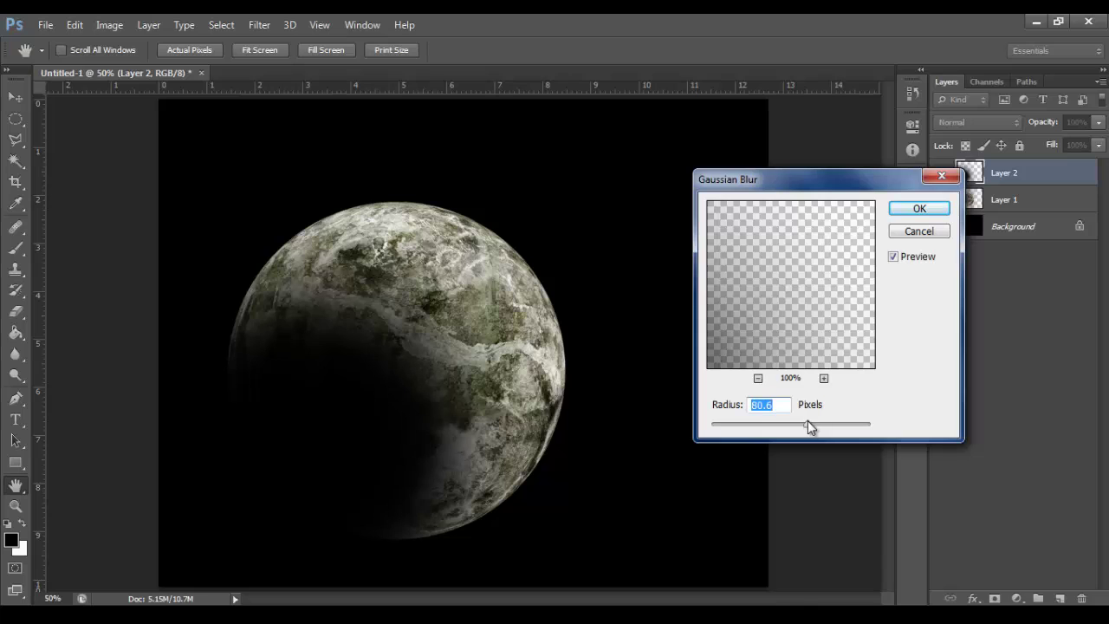
type("80")
left_click(949, 209)
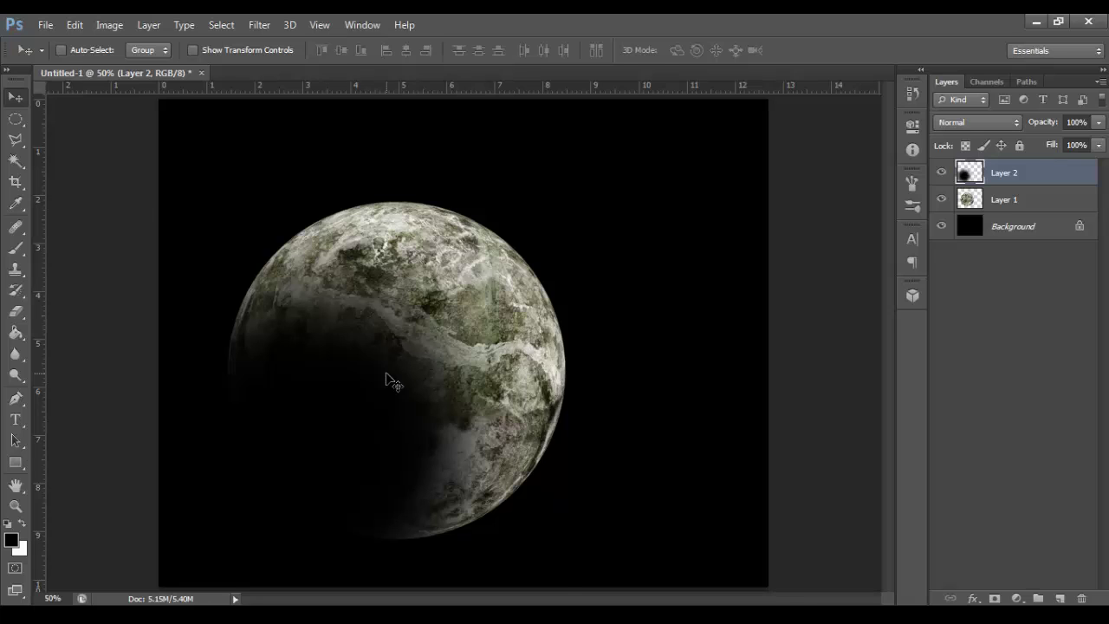
Scale the shadow disc to 116%, shift it up-right, and commit
key("ctrl+t")
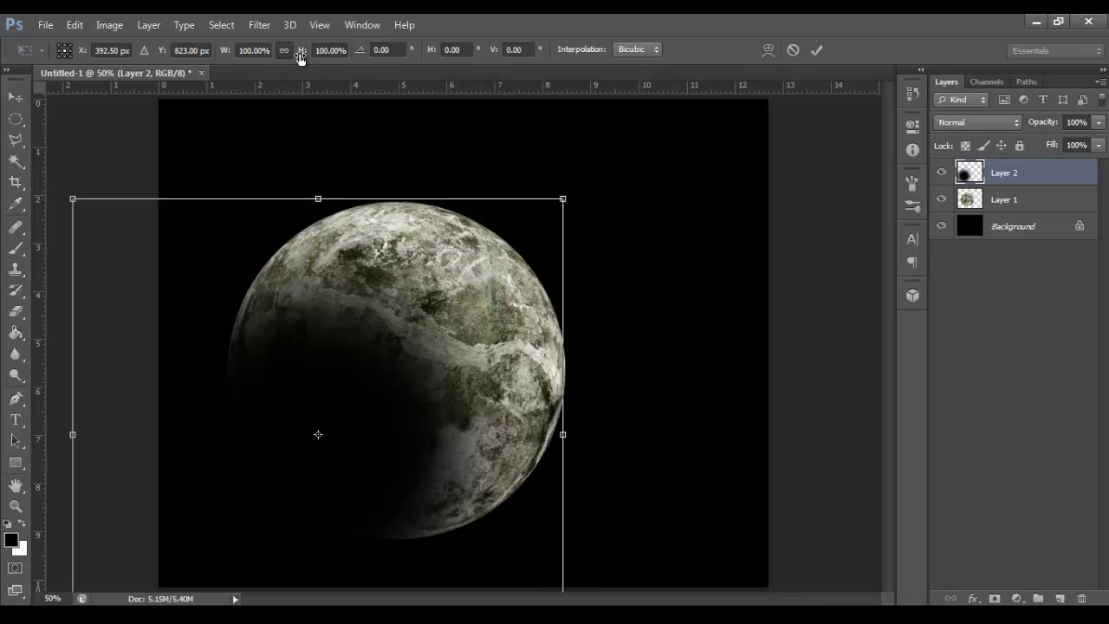
left_click_drag(301, 57, 313, 52)
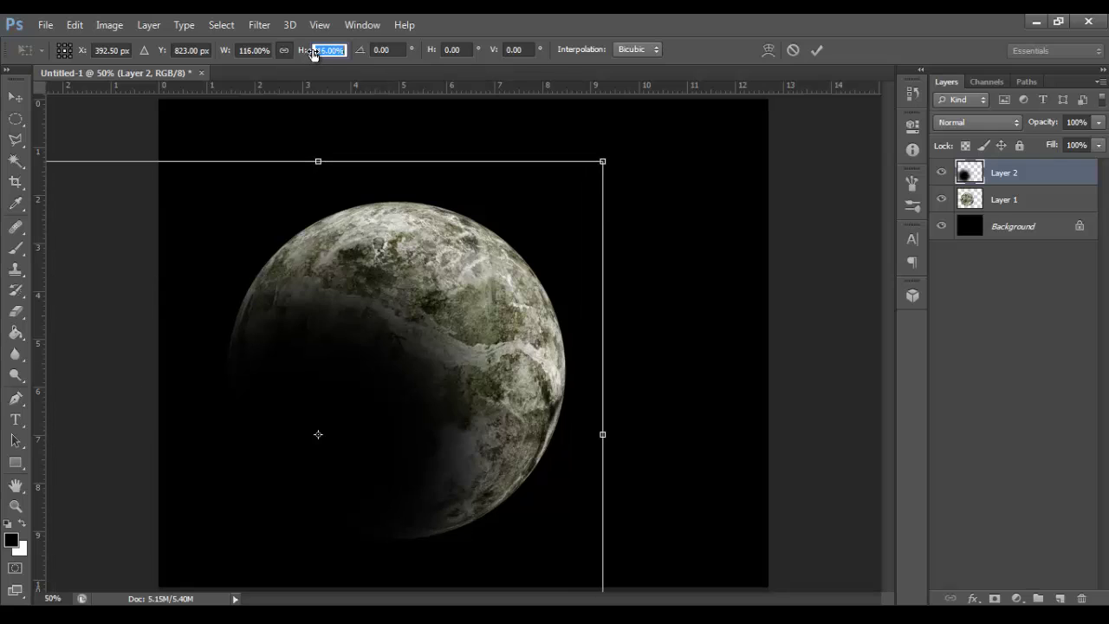
left_click_drag(411, 340, 424, 329)
left_click(816, 51)
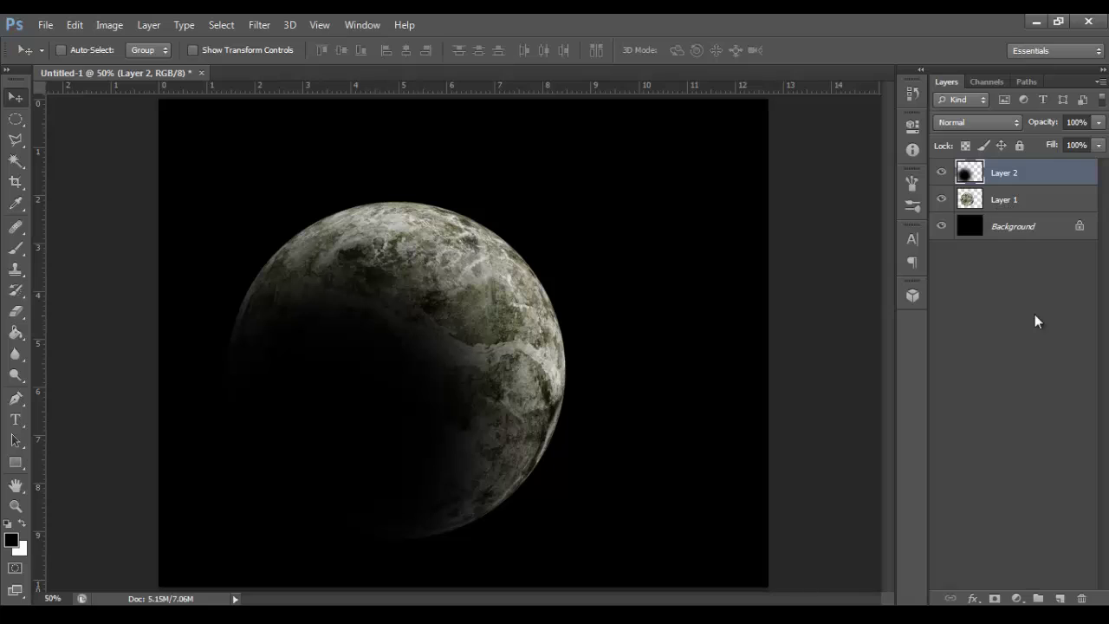
On new Layer 3, fill the planet outline with black, deselect, and set blending to Screen
left_click(1061, 599)
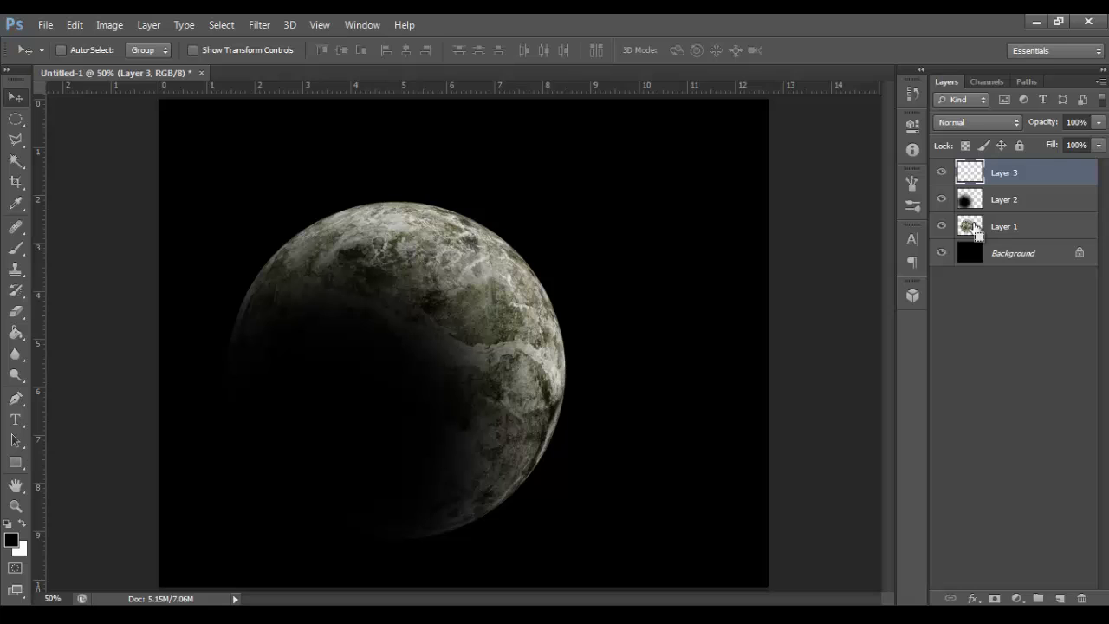
left_click(974, 226, "ctrl")
left_click(16, 333)
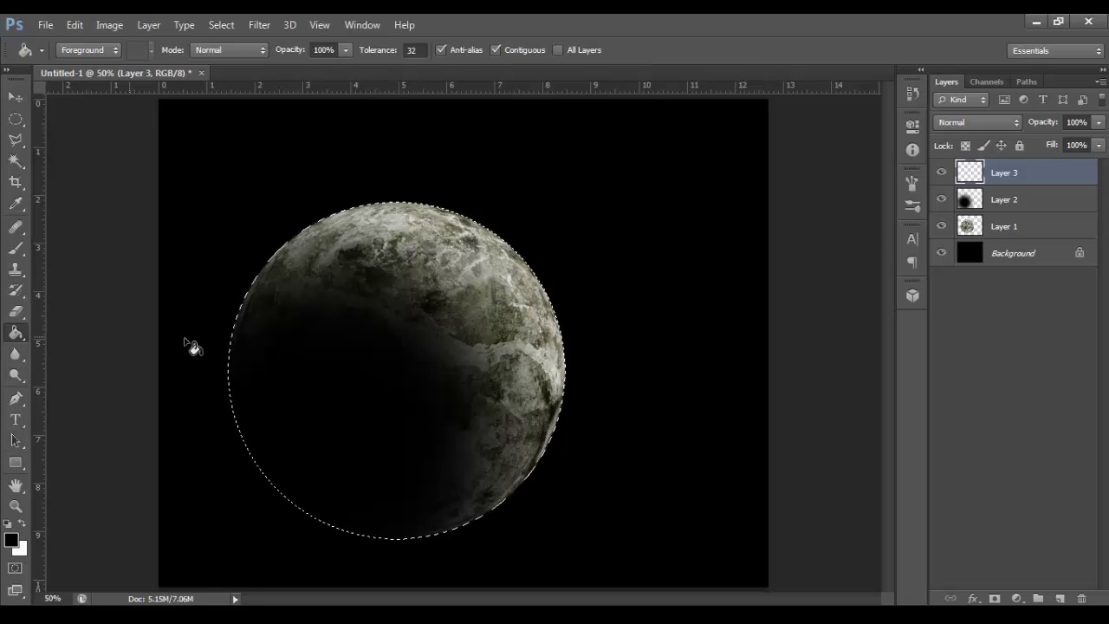
left_click(382, 334)
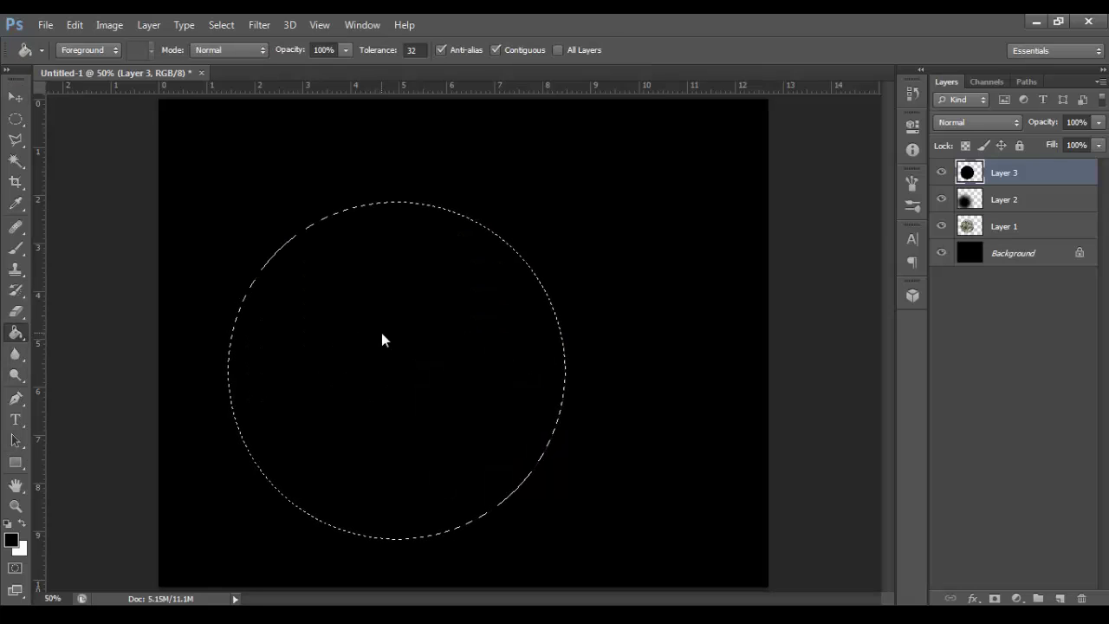
key("ctrl+d")
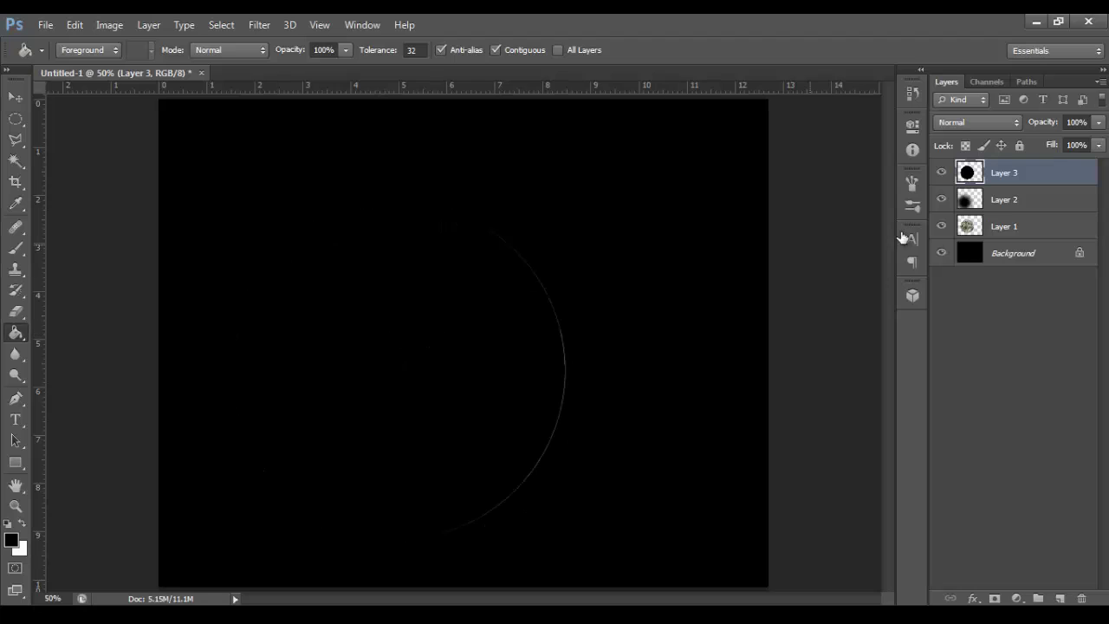
left_click(977, 122)
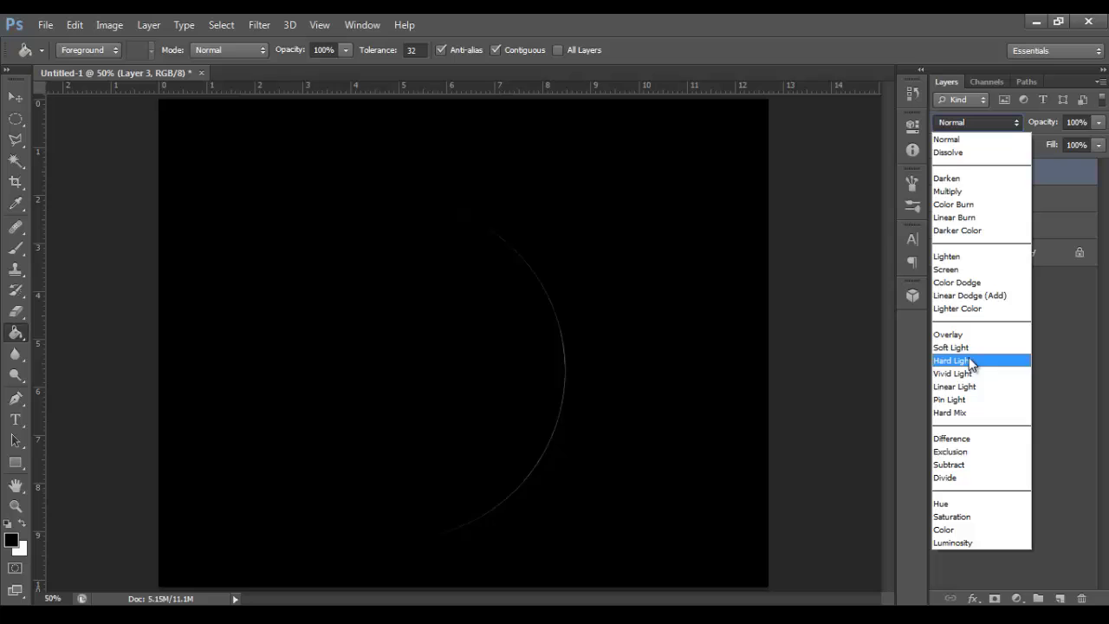
left_click(994, 270)
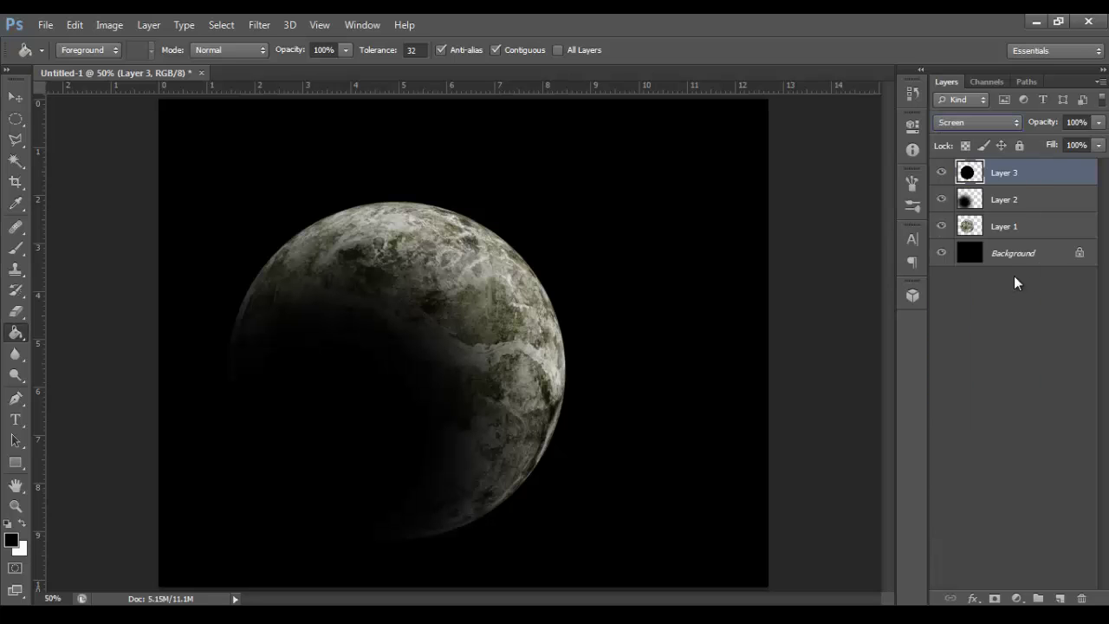
Enable Outer Glow on Layer 3 and widen it to 24 px
double_click(1045, 175)
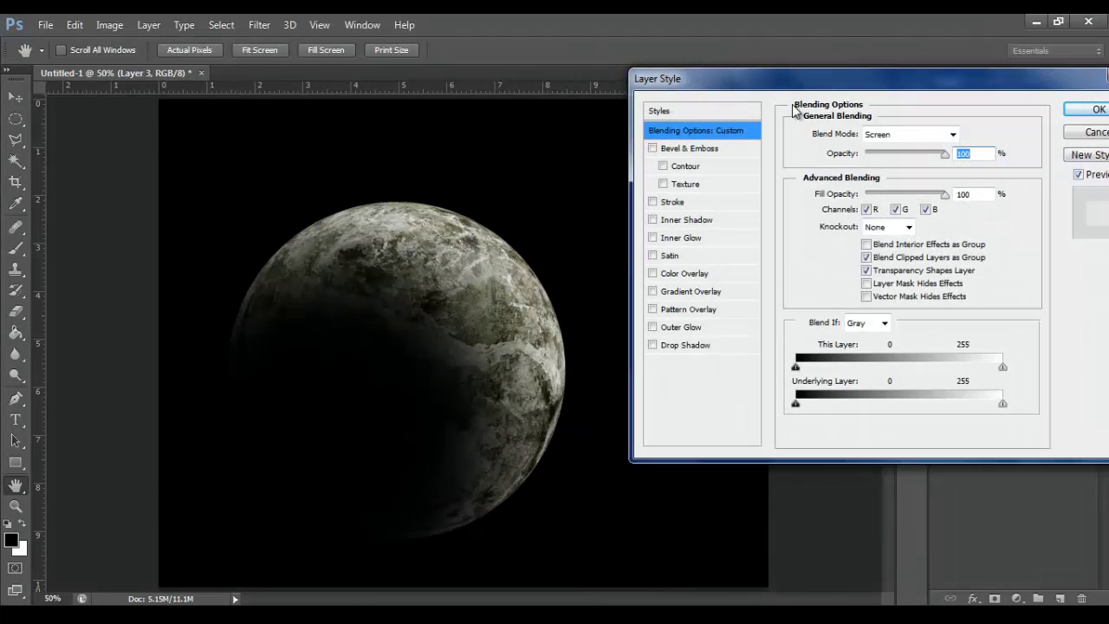
left_click_drag(774, 88, 665, 93)
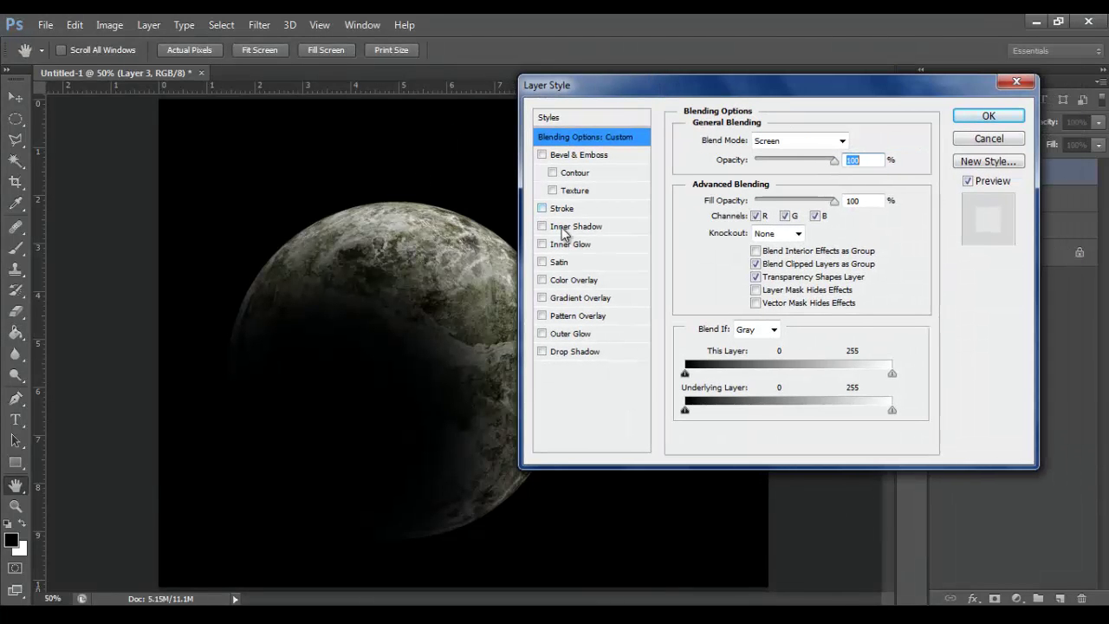
left_click(576, 338)
left_click_drag(652, 82, 735, 50)
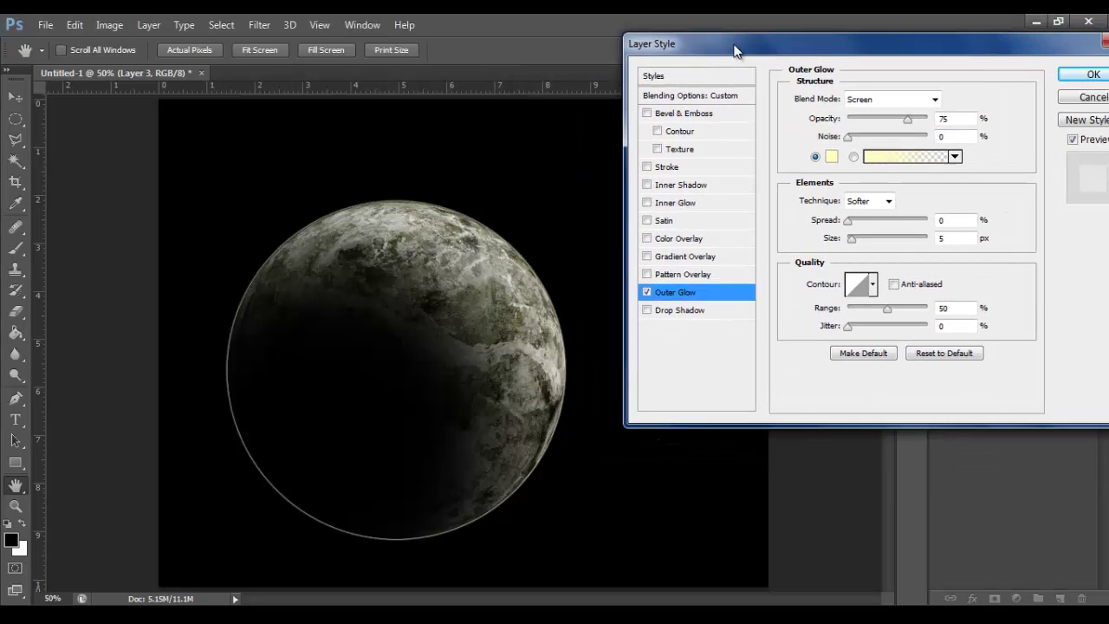
left_click_drag(855, 246, 861, 245)
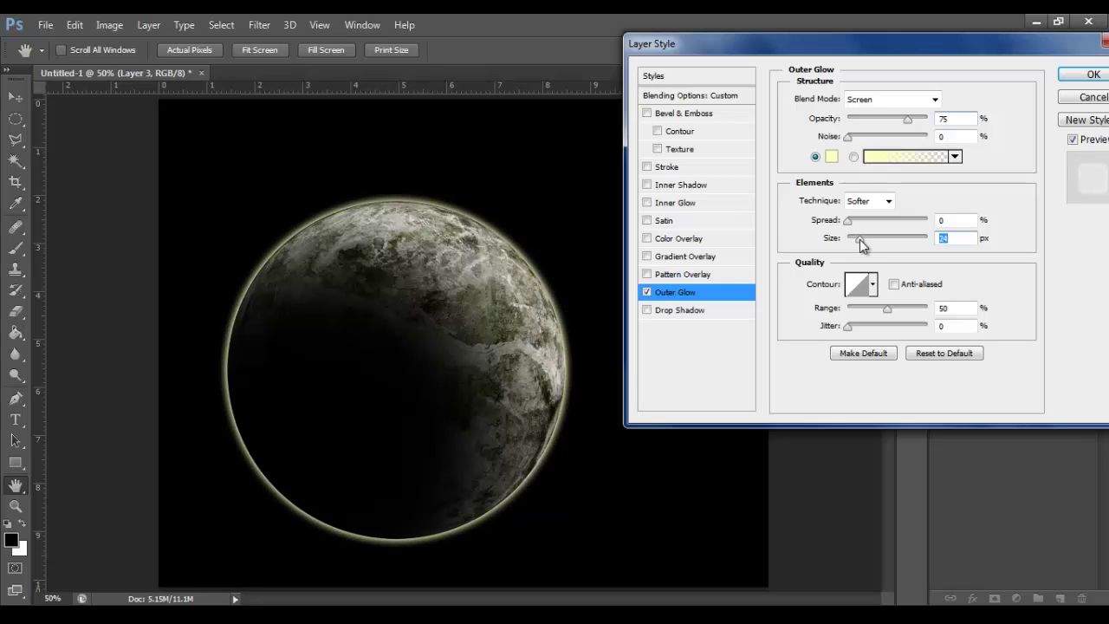
Set the outer glow colour to pale blue 6ca8e5
left_click(832, 158)
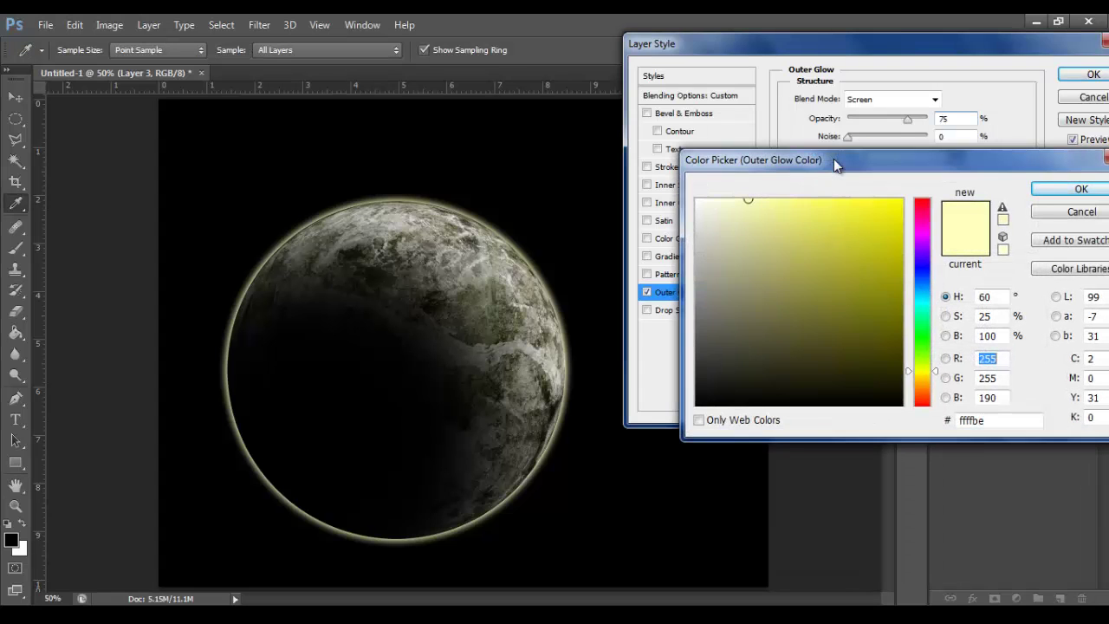
left_click_drag(924, 286, 924, 278)
mouse_move(776, 239)
left_mouse_down()
mouse_move(803, 200)
mouse_move(803, 218)
mouse_move(772, 223)
mouse_move(805, 220)
left_mouse_up()
left_click(924, 285)
left_click(800, 222)
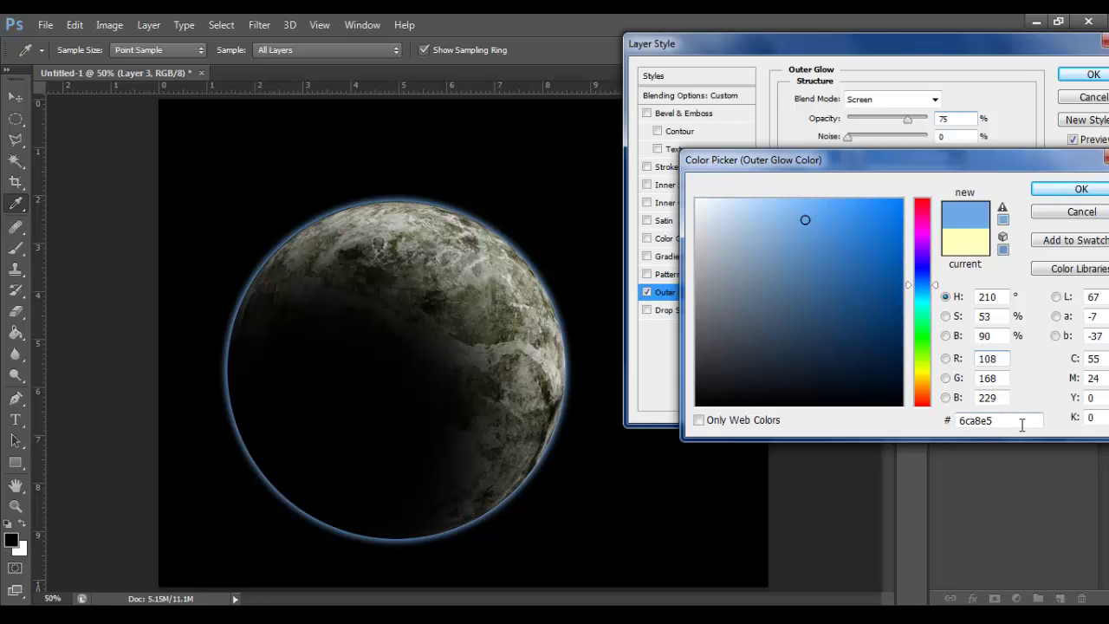
left_click_drag(1023, 424, 883, 413)
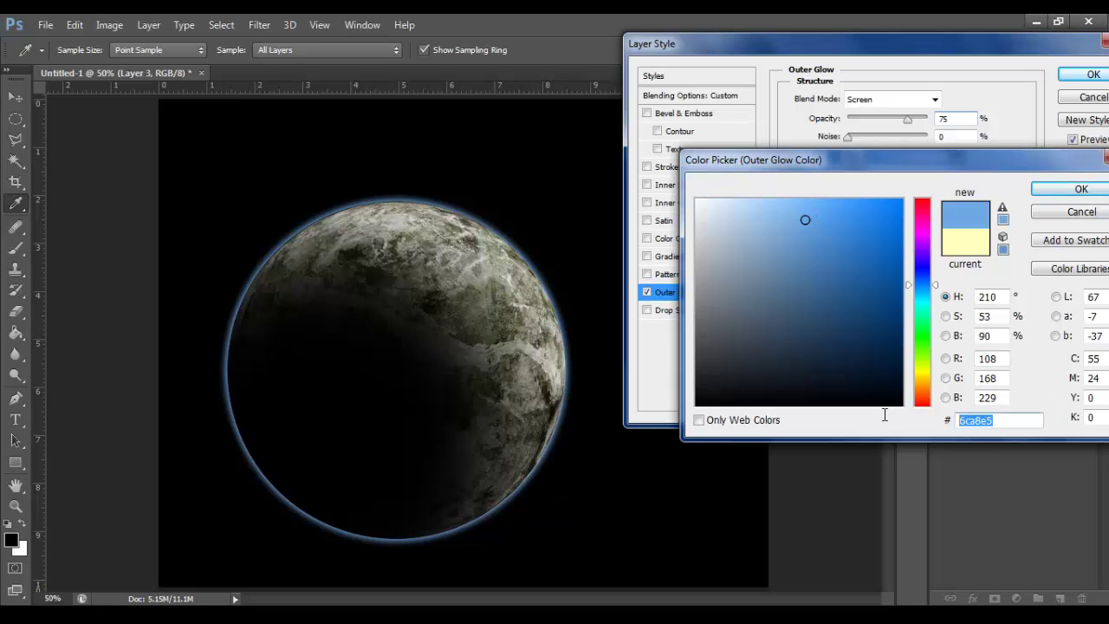
left_click(1075, 191)
Enable Inner Glow with a size of 125 px
left_click_drag(990, 55, 950, 64)
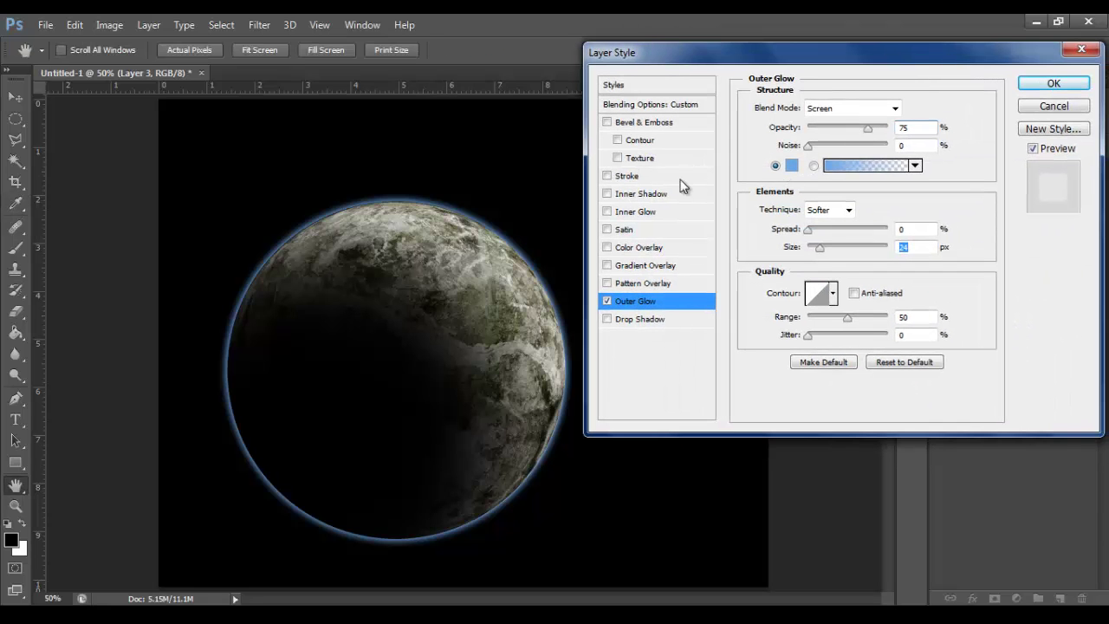
left_click(626, 215)
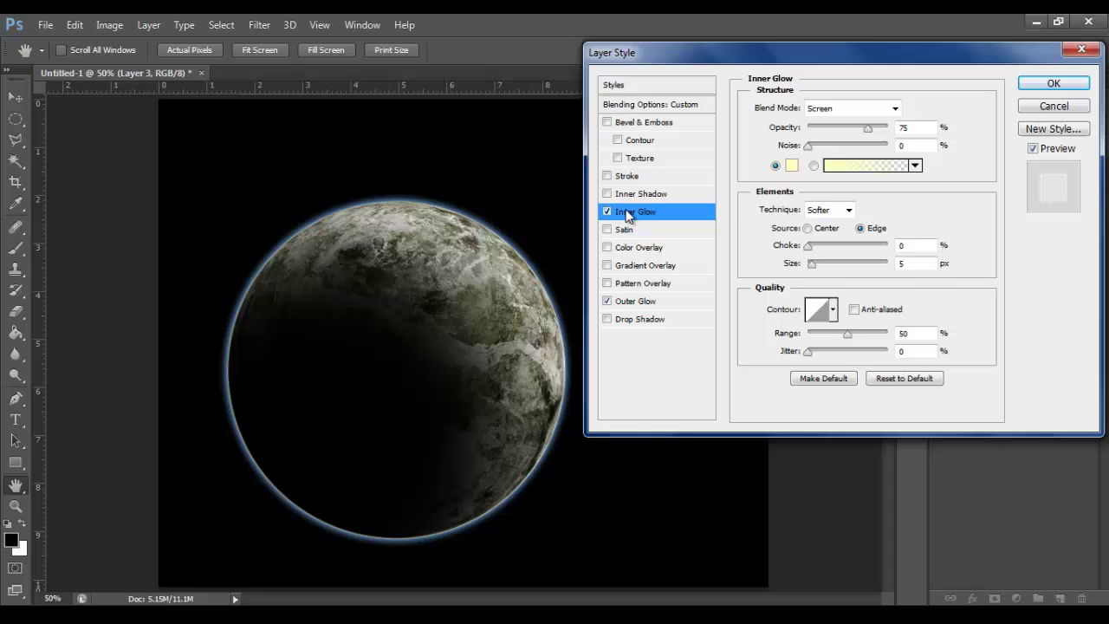
left_click_drag(814, 268, 851, 272)
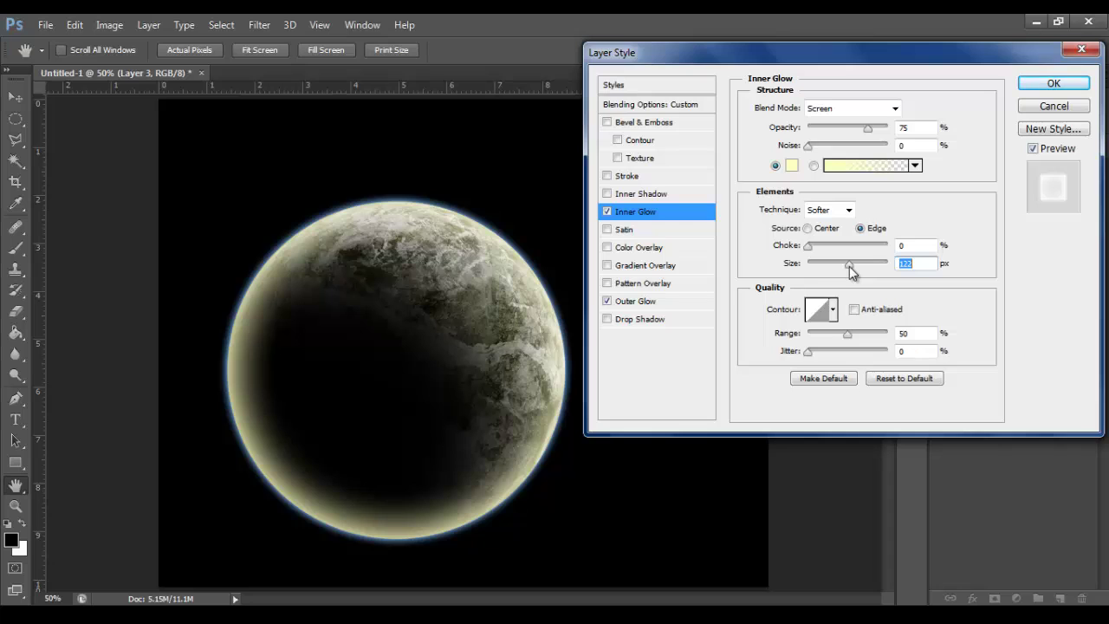
type("125")
Copy the outer glow's hex colour value 6ca8e5
left_click(792, 166)
left_click(1068, 214)
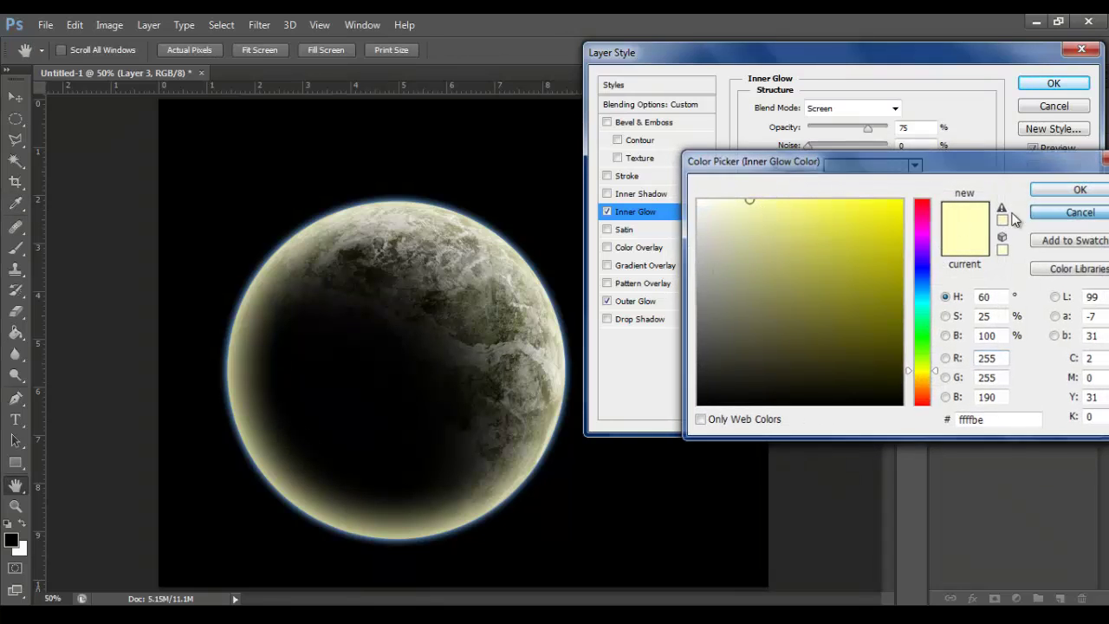
left_click(652, 302)
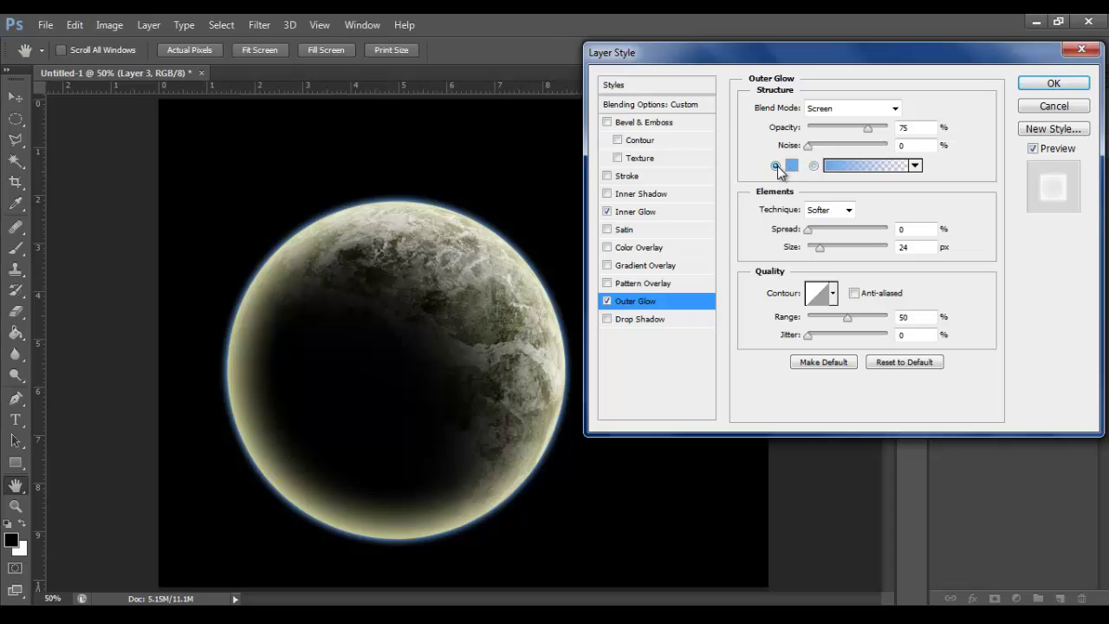
left_click(792, 166)
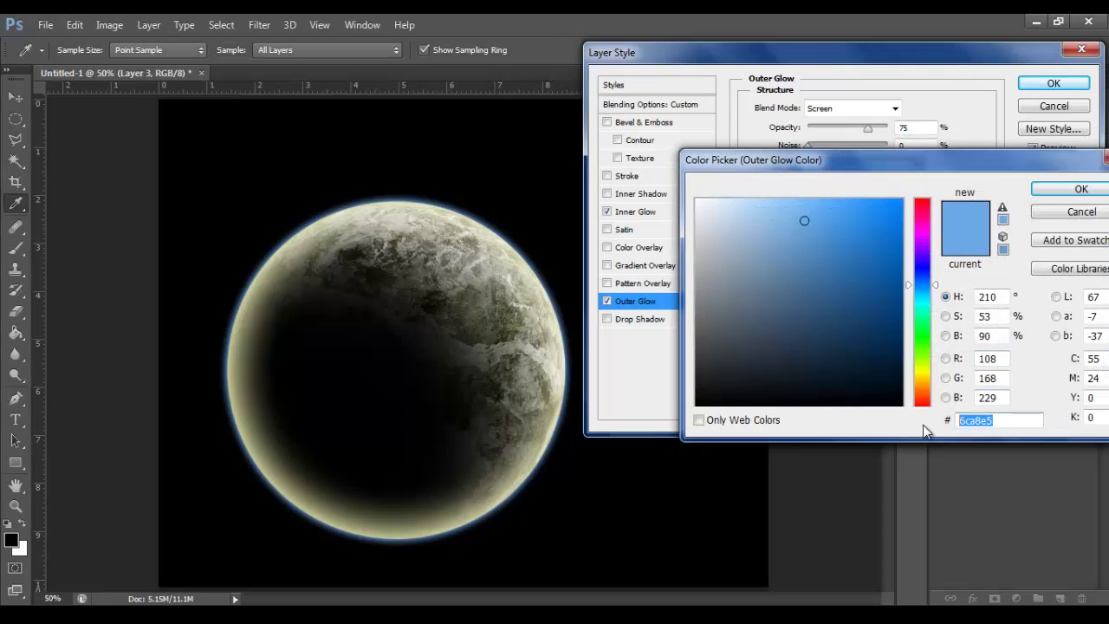
right_click(979, 423)
left_click(958, 249)
left_click_drag(923, 154, 823, 153)
left_click(988, 182)
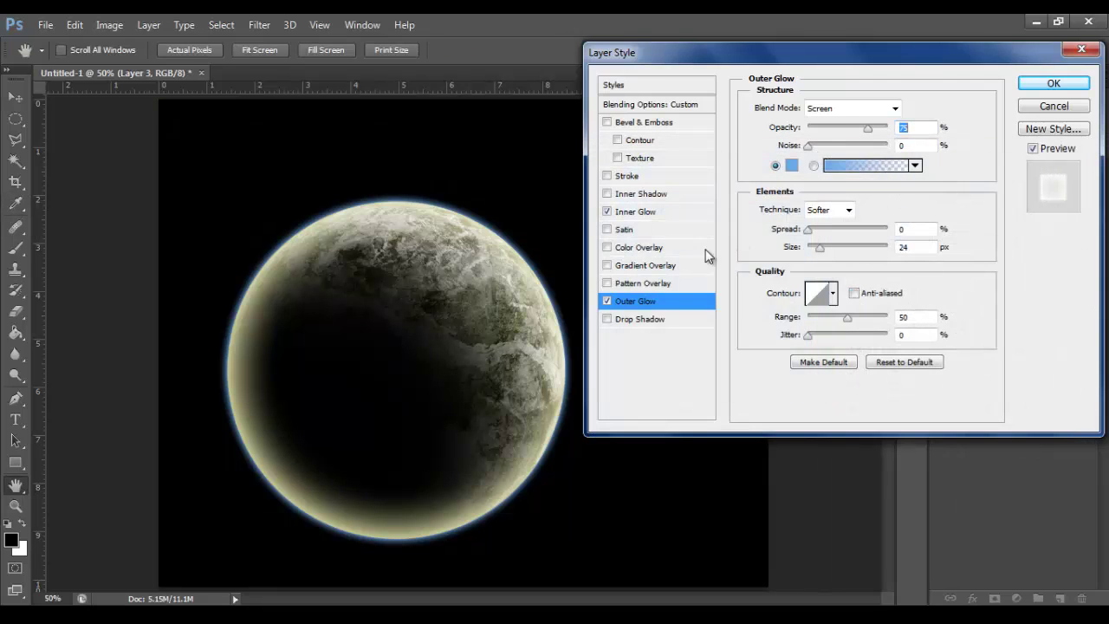
Paste 6ca8e5 as the inner glow colour and apply both glows
left_click(662, 212)
left_click(792, 166)
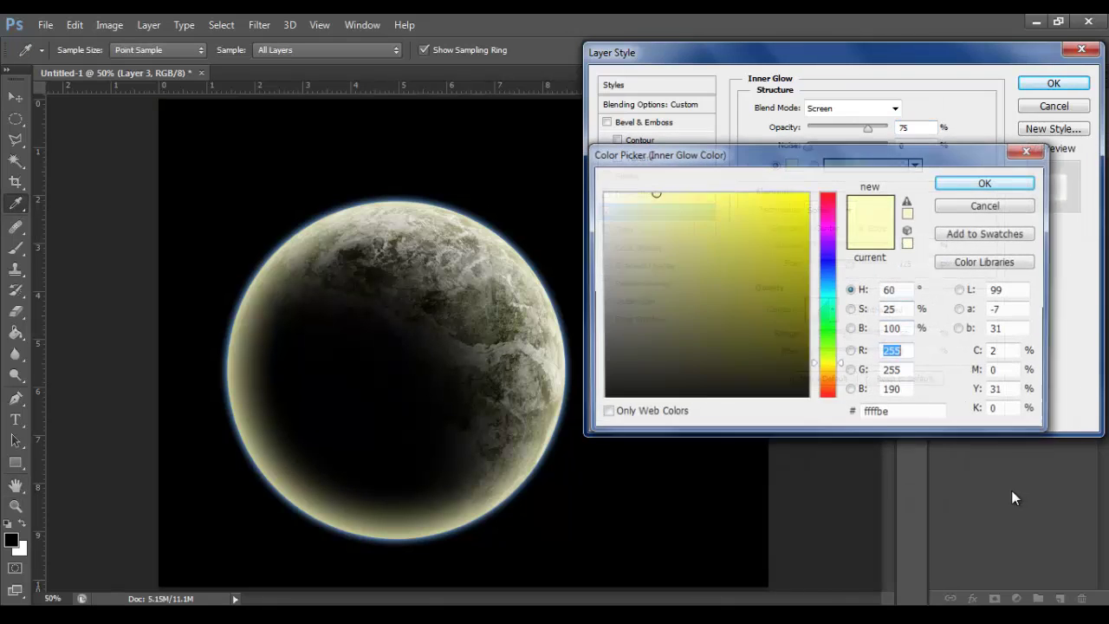
key("ctrl+v")
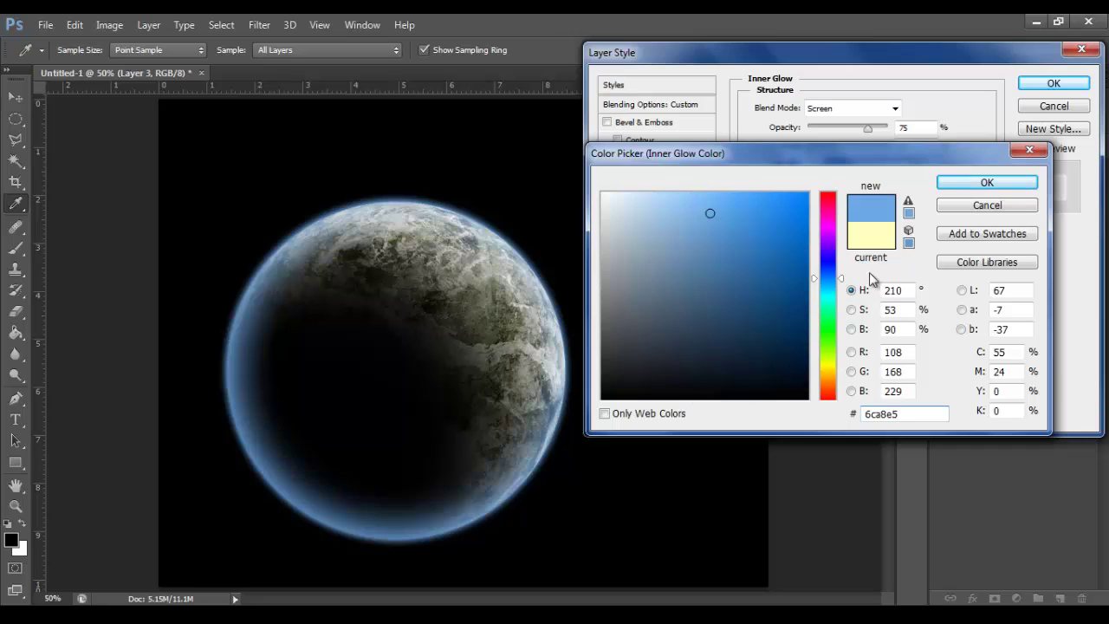
left_click(968, 185)
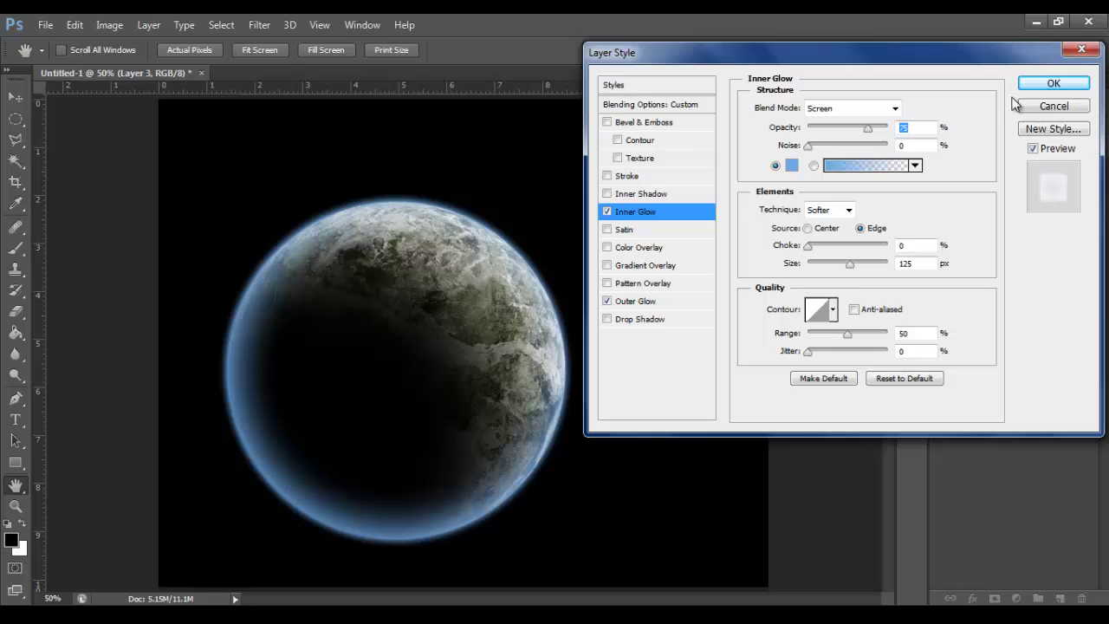
left_click(1032, 85)
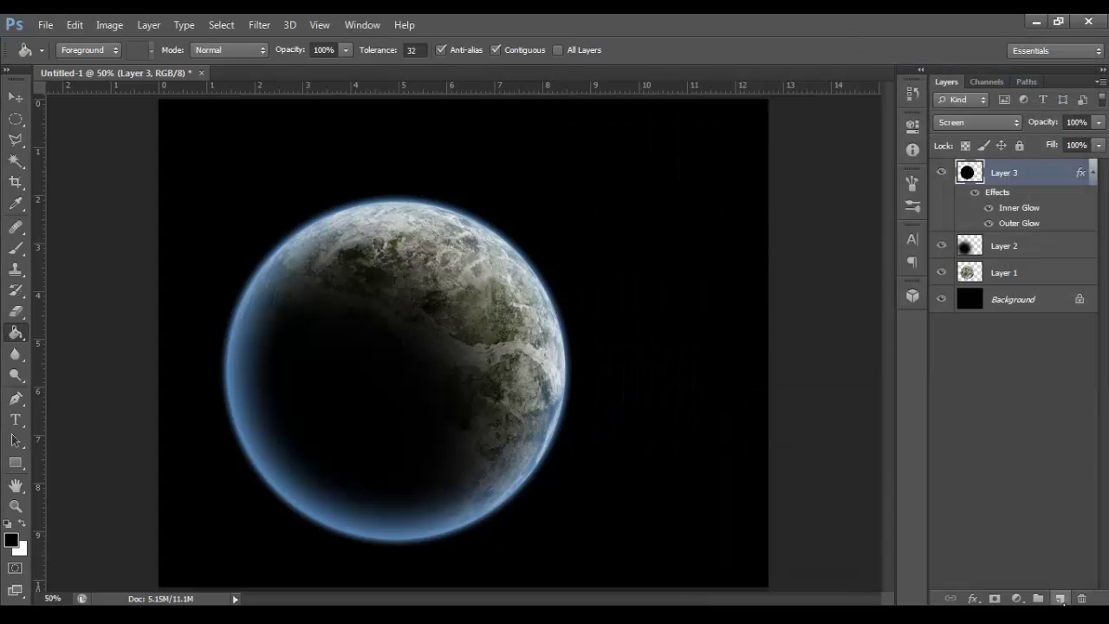
Merge Layer 3 with a new empty layer into Layer 4 and set it to Screen blending
left_click(1058, 598)
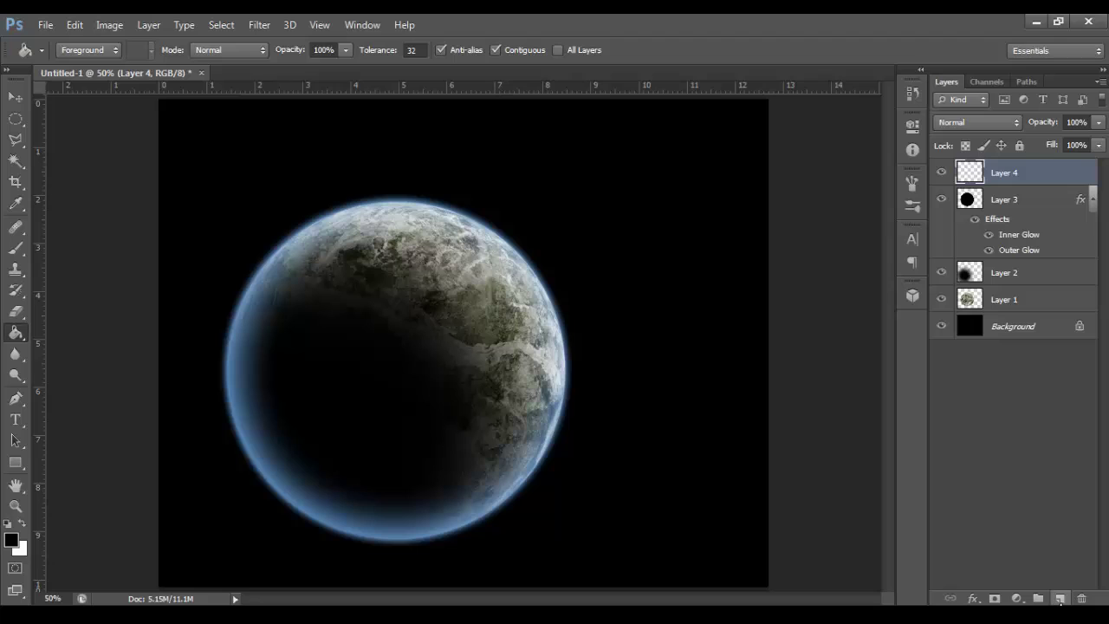
left_click(1043, 201, "shift")
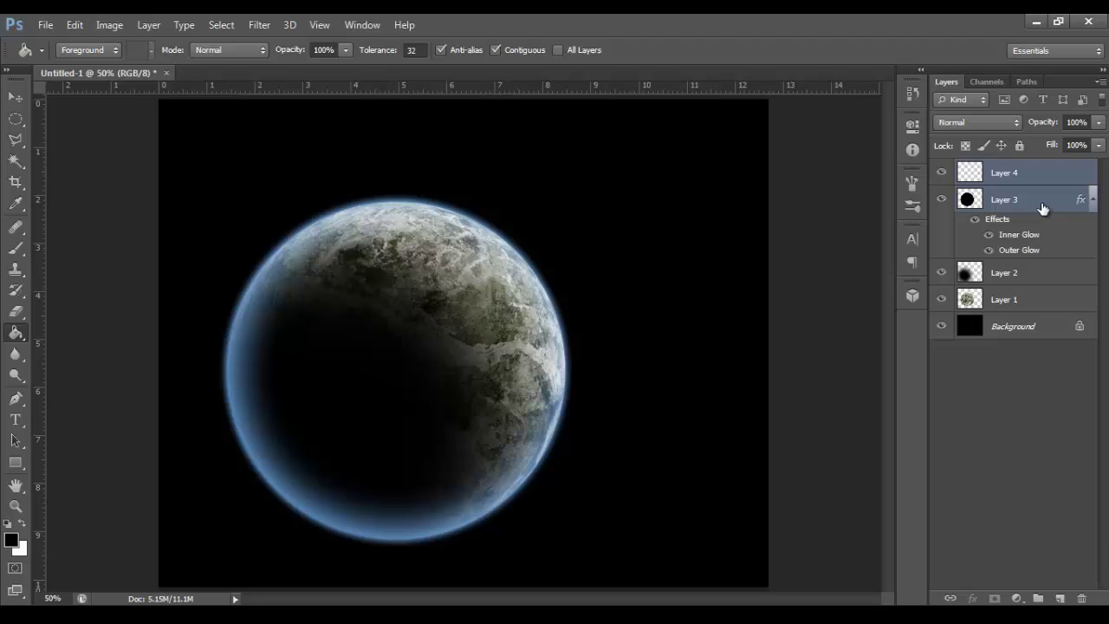
key("ctrl+e")
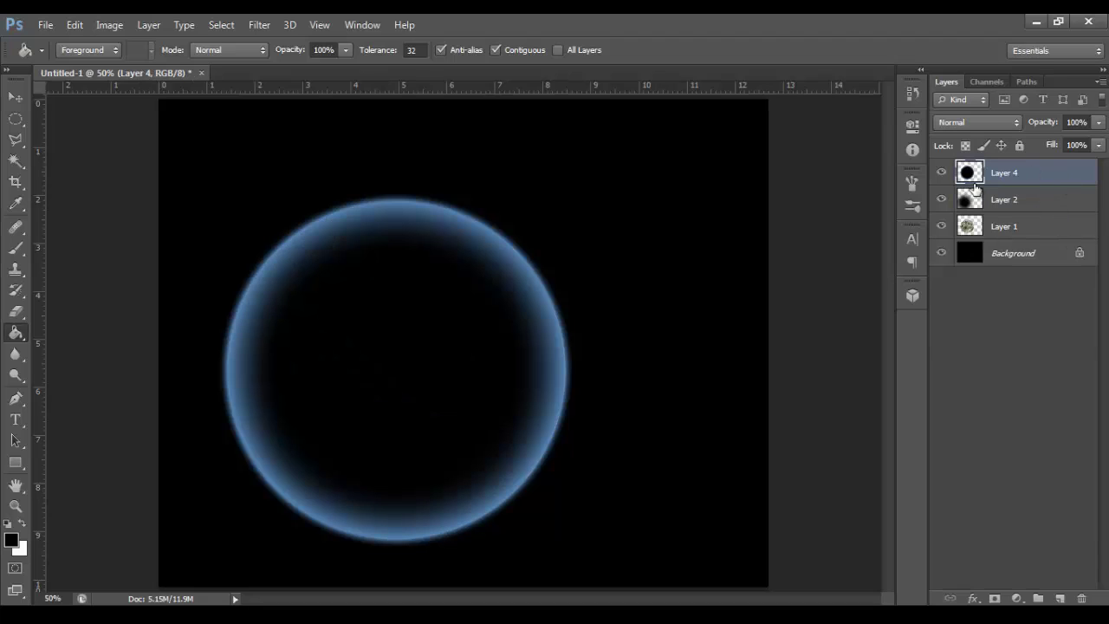
left_click(976, 125)
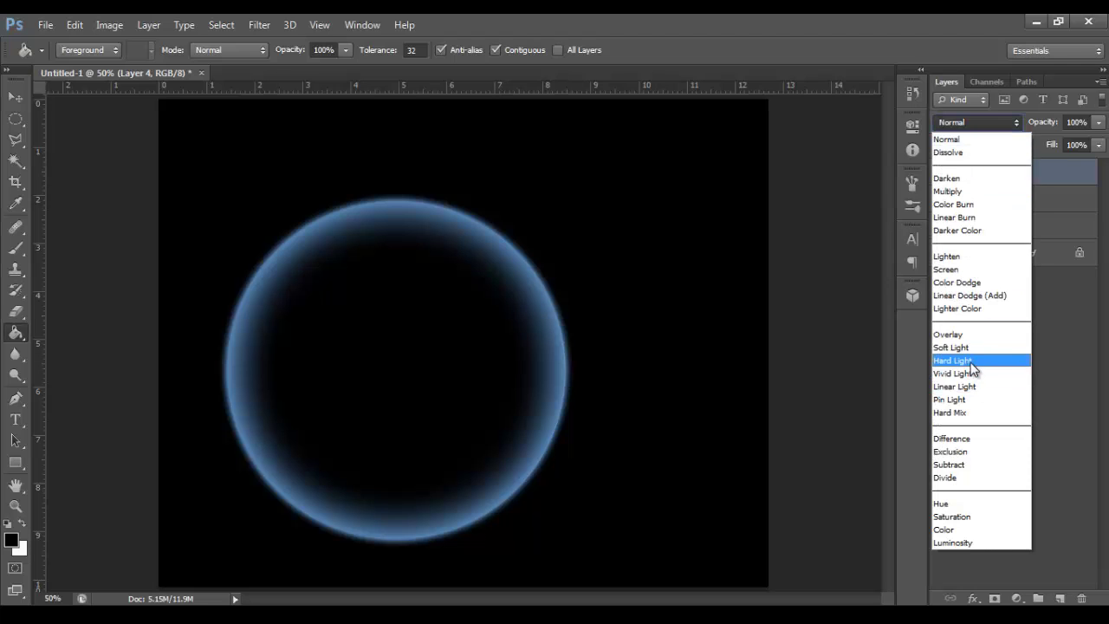
left_click(980, 270)
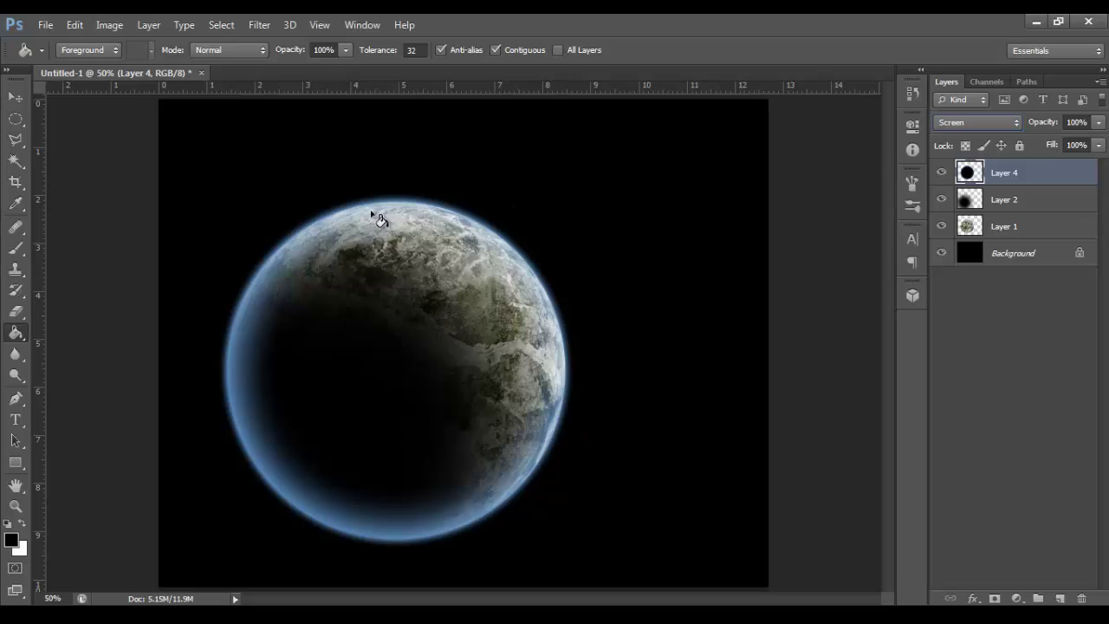
Add a layer mask to Layer 4 and brush out the glow on the lower-left rim
left_click(995, 599)
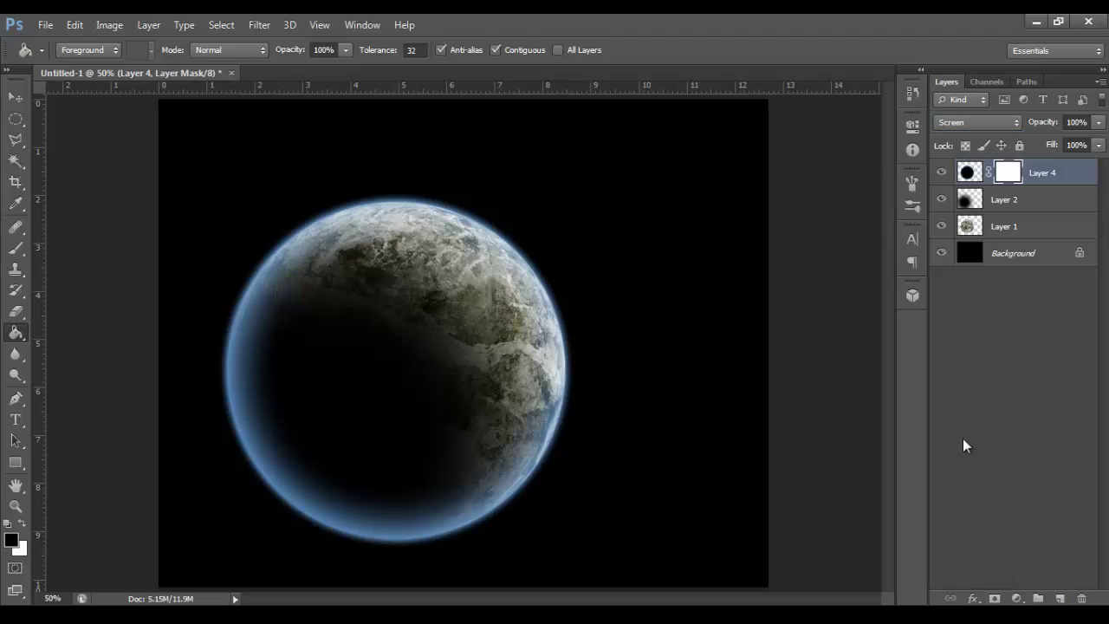
left_click(15, 251)
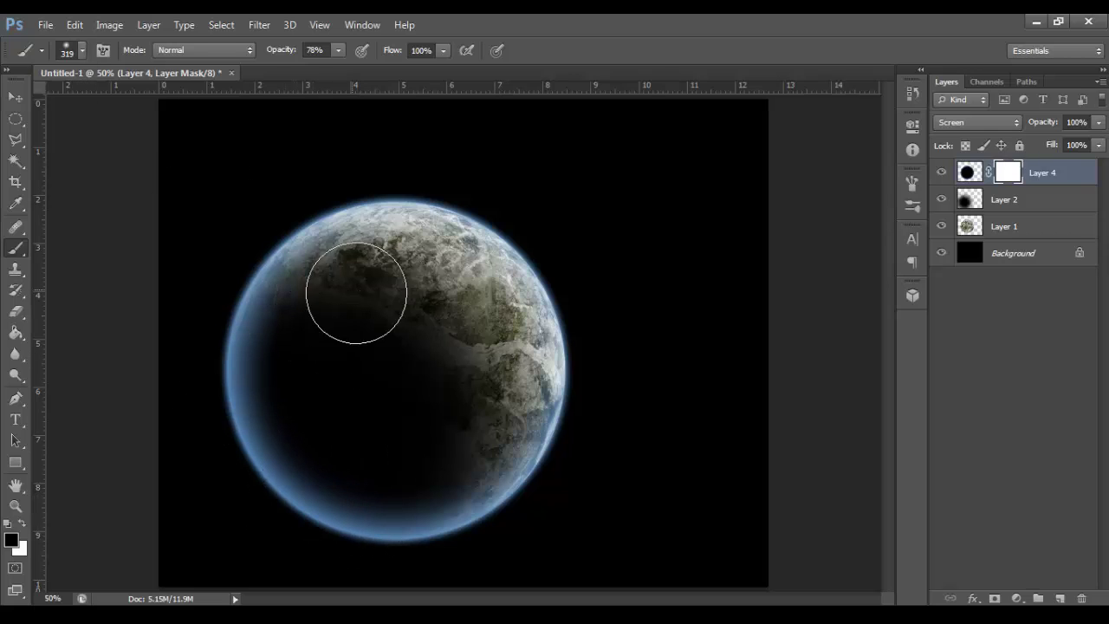
left_click(338, 51)
left_click(609, 14)
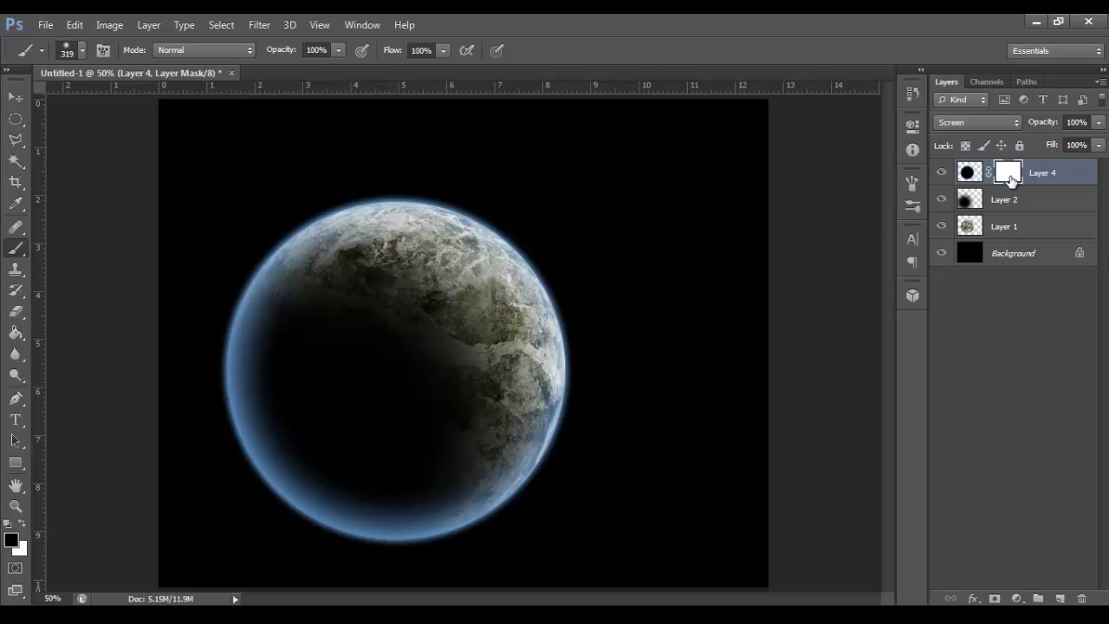
mouse_move(337, 465)
left_mouse_down()
mouse_move(308, 492)
mouse_move(304, 476)
mouse_move(305, 498)
mouse_move(299, 482)
mouse_move(296, 496)
mouse_move(296, 398)
mouse_move(301, 490)
mouse_move(293, 406)
mouse_move(286, 516)
mouse_move(279, 409)
mouse_move(260, 519)
mouse_move(272, 411)
mouse_move(312, 513)
mouse_move(375, 459)
mouse_move(286, 554)
mouse_move(377, 471)
mouse_move(387, 476)
mouse_move(281, 566)
left_mouse_up()
Lower the brush opacity and paint the mask over the planet's shadowed left side
left_click(337, 50)
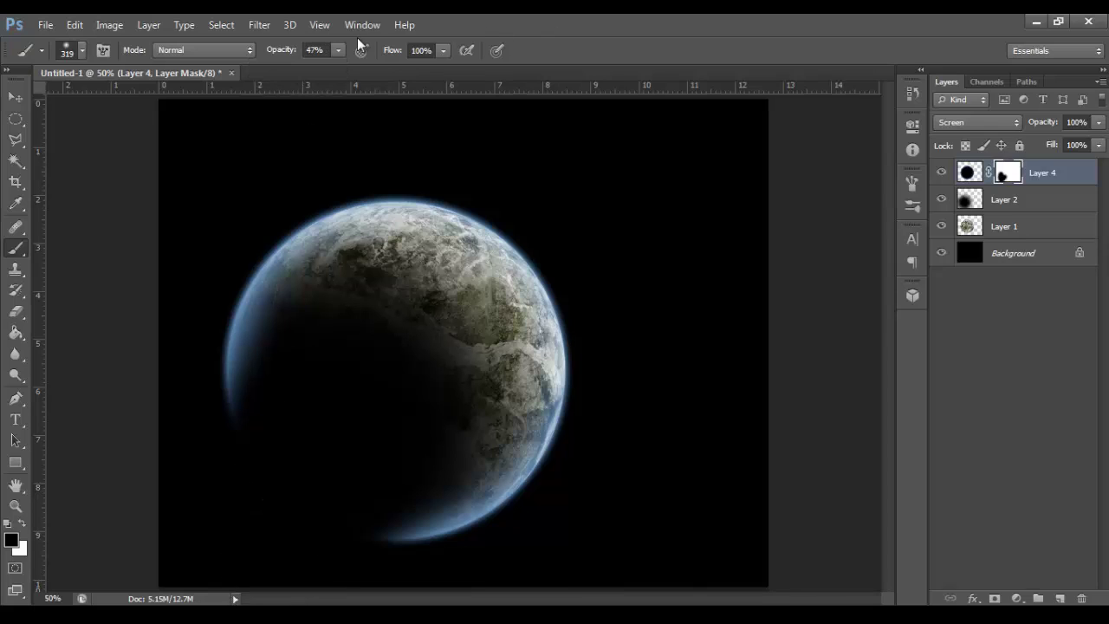
left_click(314, 49)
type("40")
key("Return")
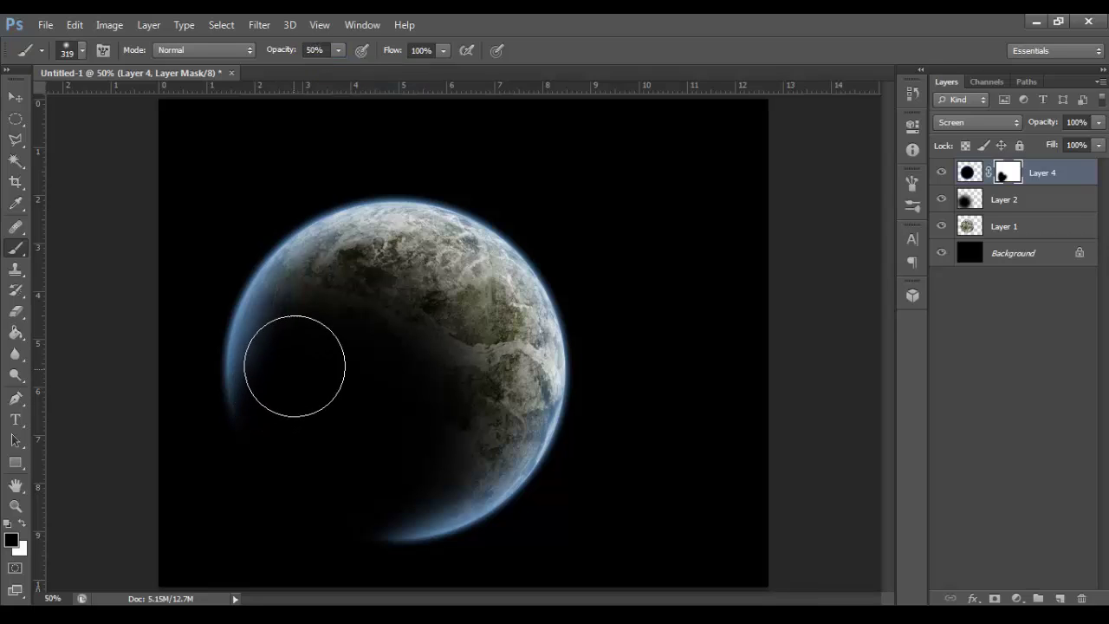
left_click_drag(297, 352, 287, 508)
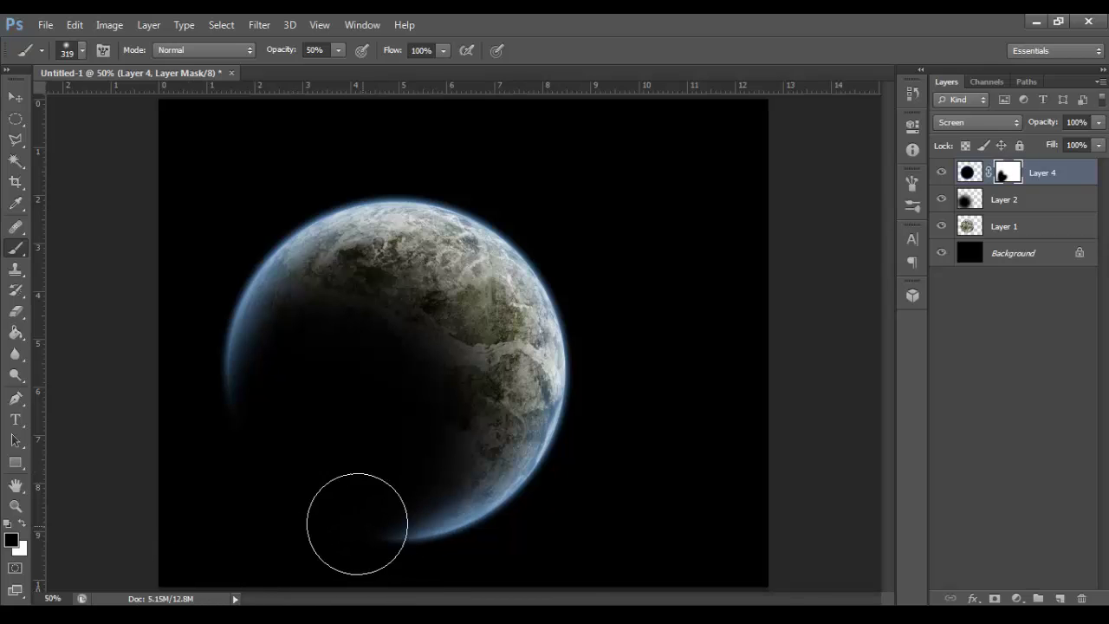
mouse_move(424, 477)
left_mouse_down()
mouse_move(385, 448)
mouse_move(185, 581)
left_mouse_up()
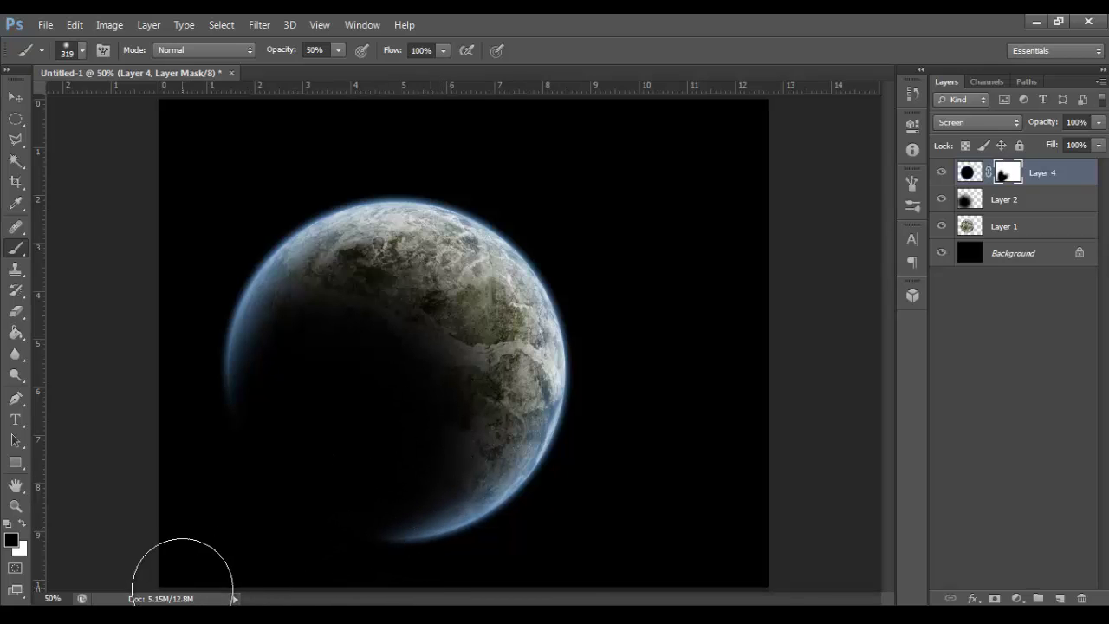
mouse_move(289, 358)
left_mouse_down()
mouse_move(298, 440)
mouse_move(273, 467)
mouse_move(273, 428)
mouse_move(252, 430)
mouse_move(206, 558)
left_mouse_up()
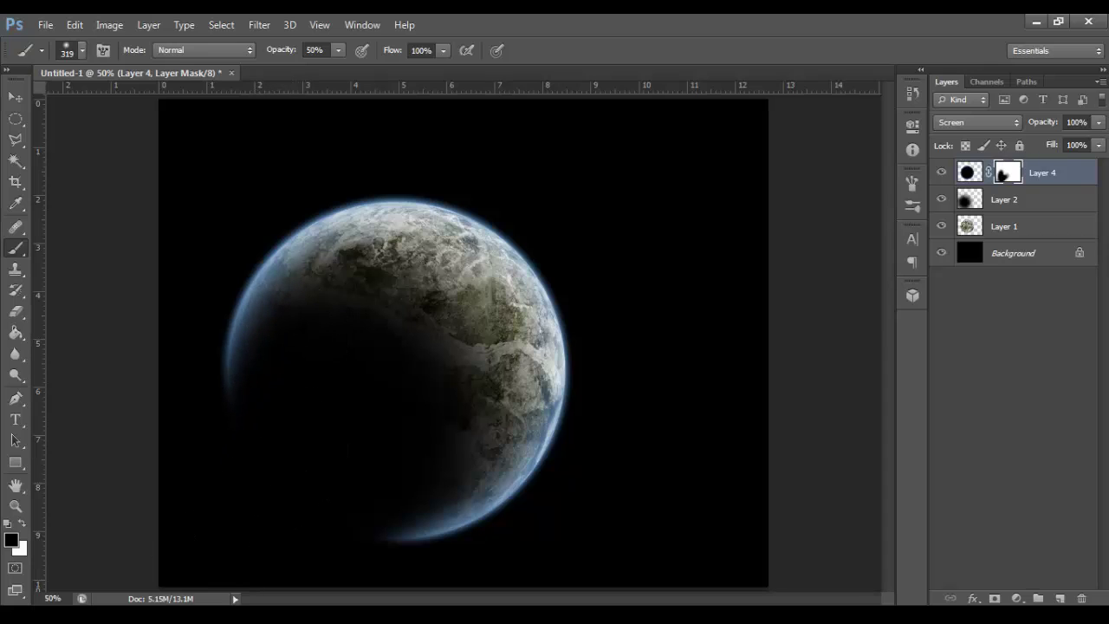
Inspect Layer 4's mask alone, then undo a stroke along the upper-right edge
left_click(1012, 173, "alt")
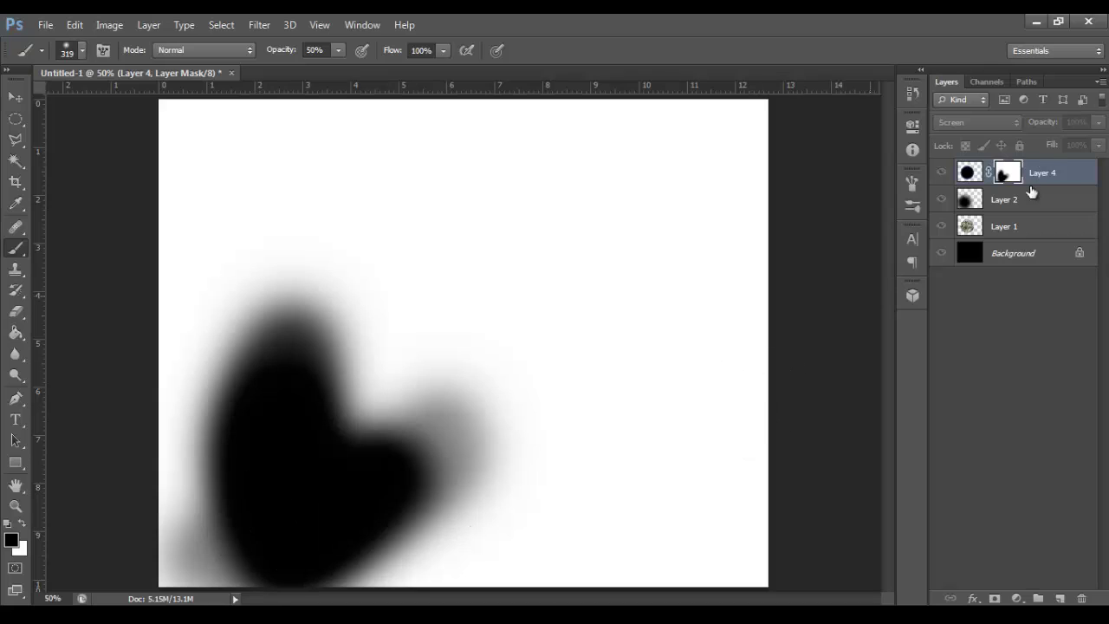
left_click(971, 171)
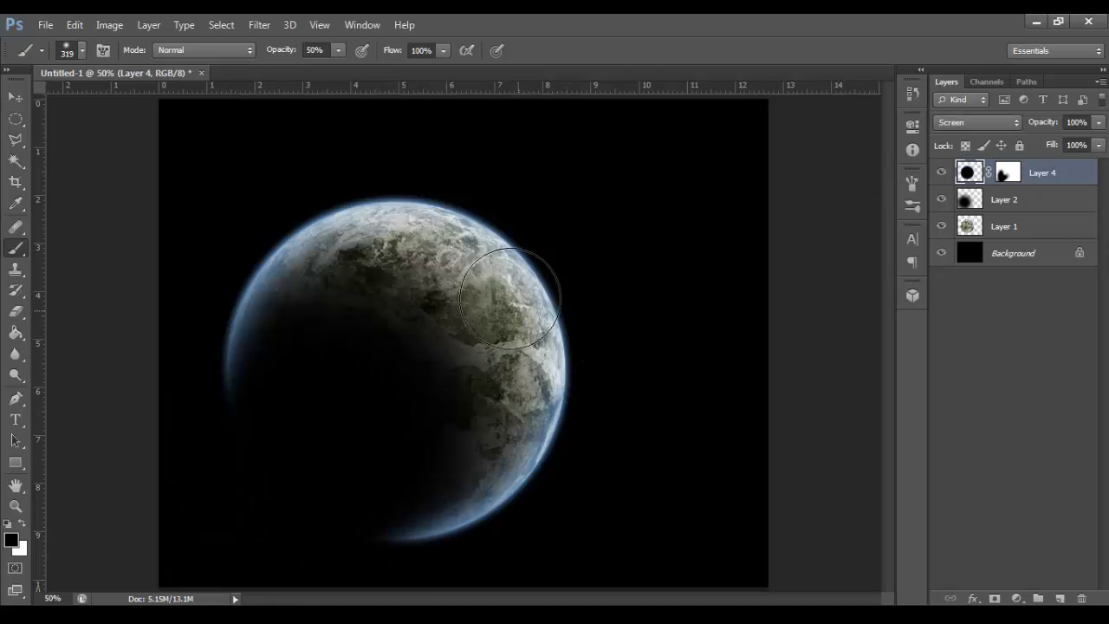
mouse_move(508, 260)
left_mouse_down()
mouse_move(508, 235)
mouse_move(520, 251)
left_mouse_up()
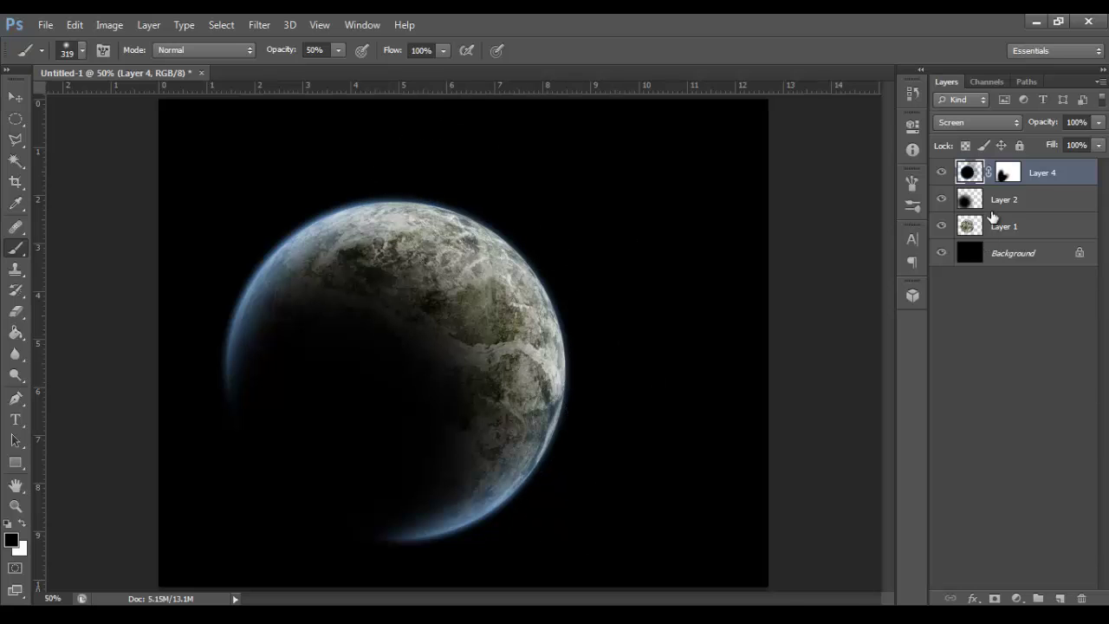
key("ctrl+z")
Undo a stray grey blob on the mask and brush over the planet's upper-left
left_click(1005, 173)
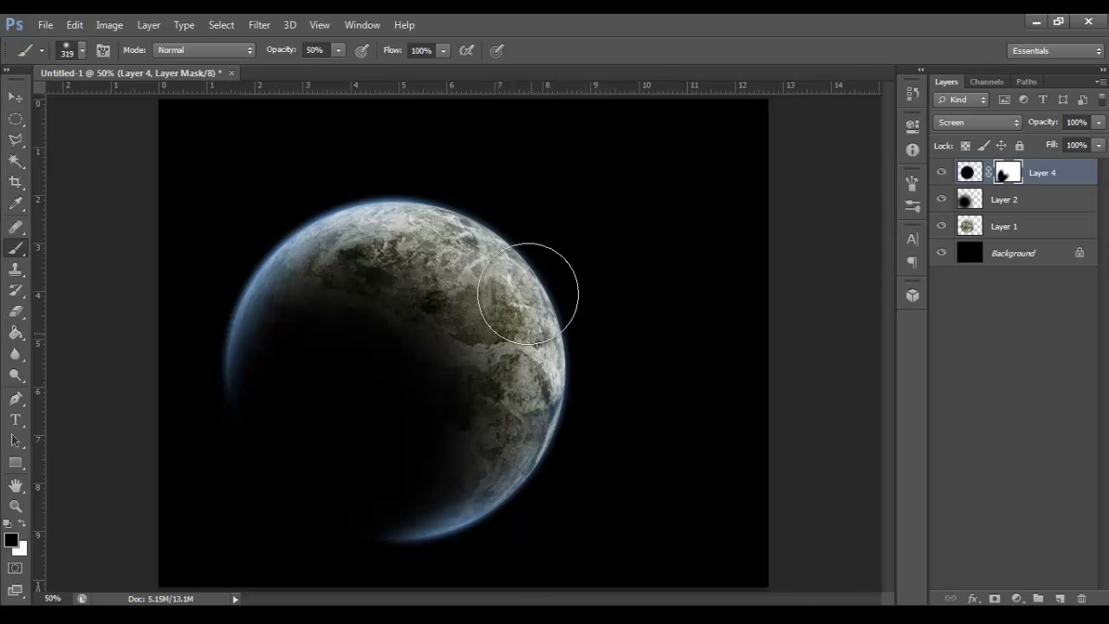
left_click(1009, 175, "alt")
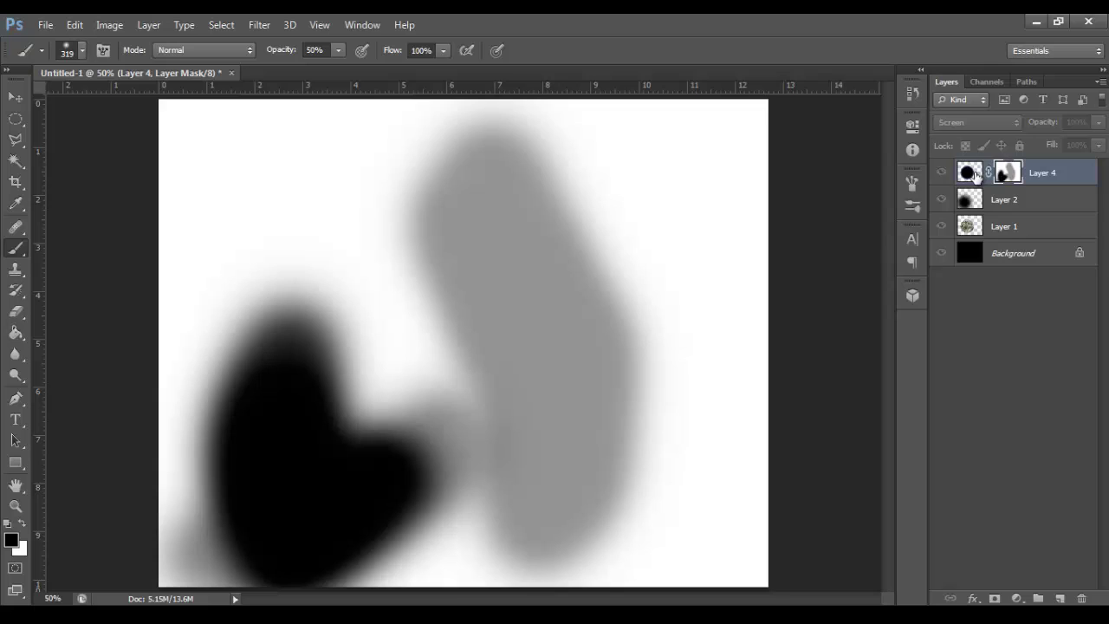
key("ctrl+z")
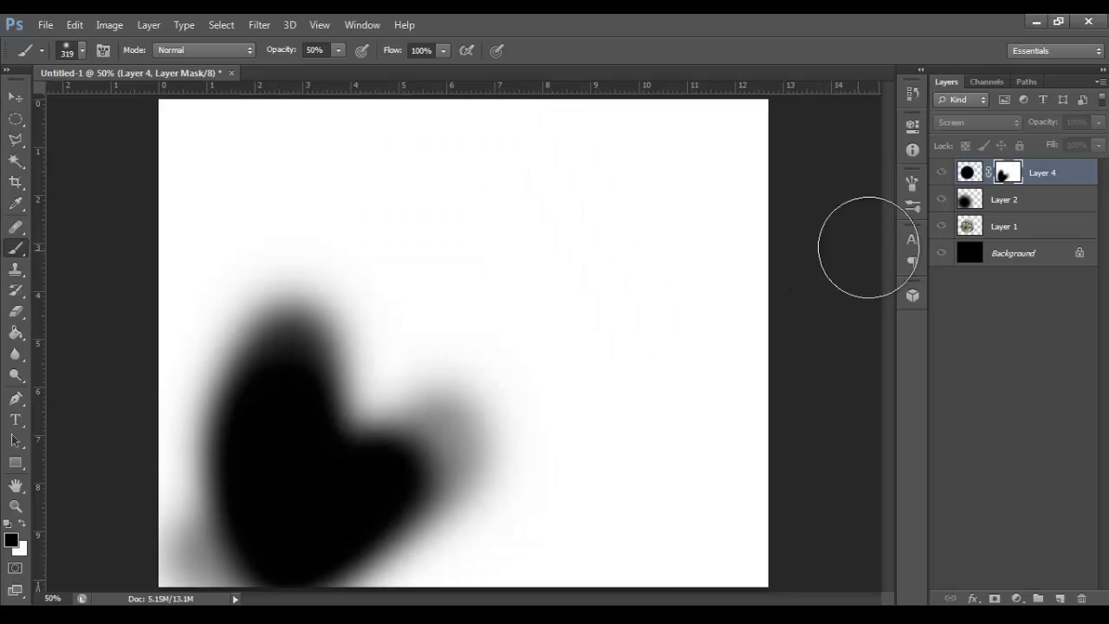
left_click(969, 176)
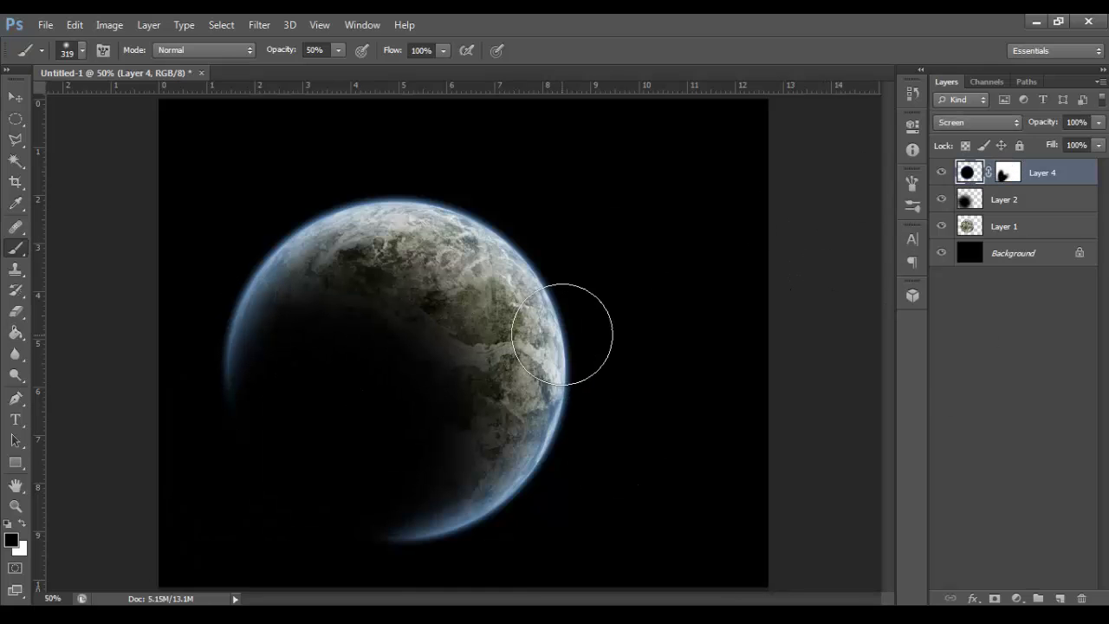
mouse_move(557, 334)
left_mouse_down()
mouse_move(551, 307)
mouse_move(490, 282)
mouse_move(370, 297)
mouse_move(505, 265)
mouse_move(362, 259)
left_mouse_up()
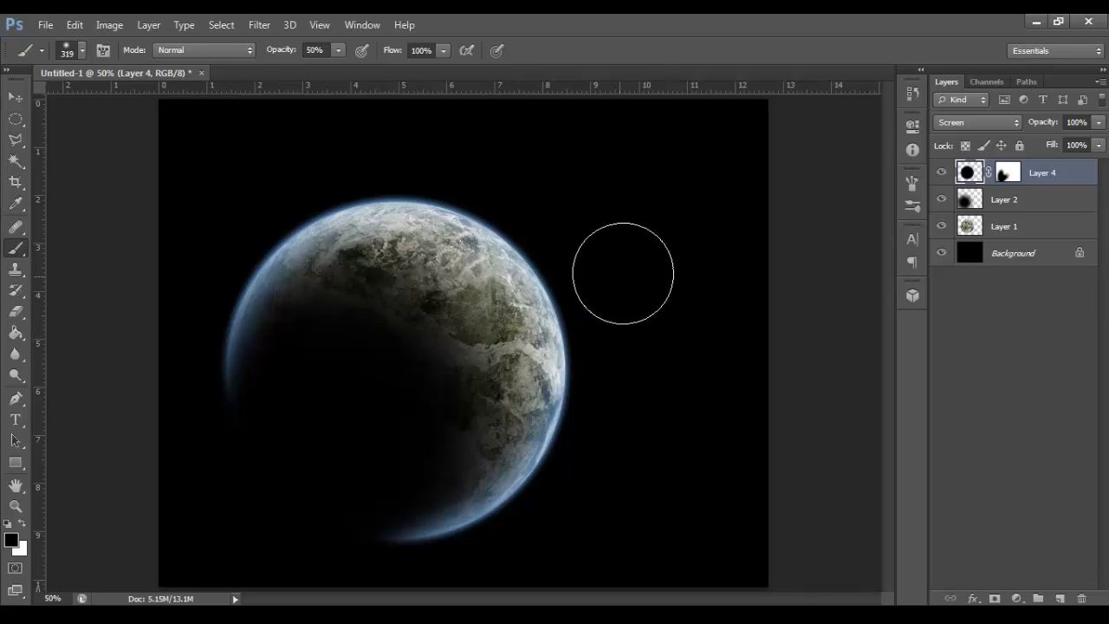
left_click(1046, 230)
Apply Hue/Saturation to Layer 1 with Hue +128 and Saturation +32
left_click(115, 26)
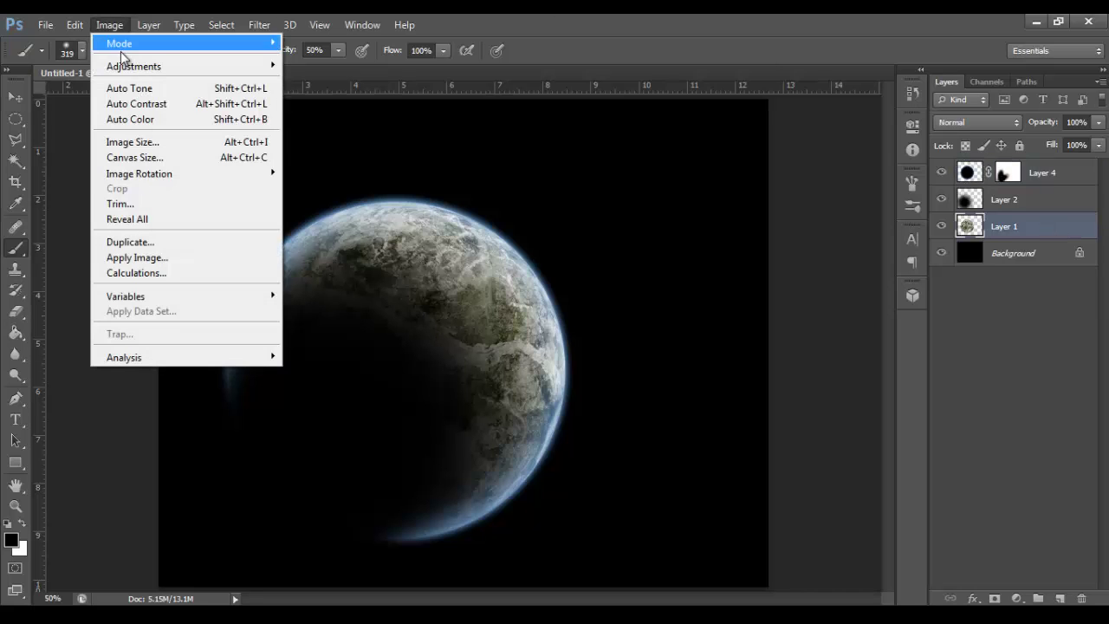
mouse_move(139, 68)
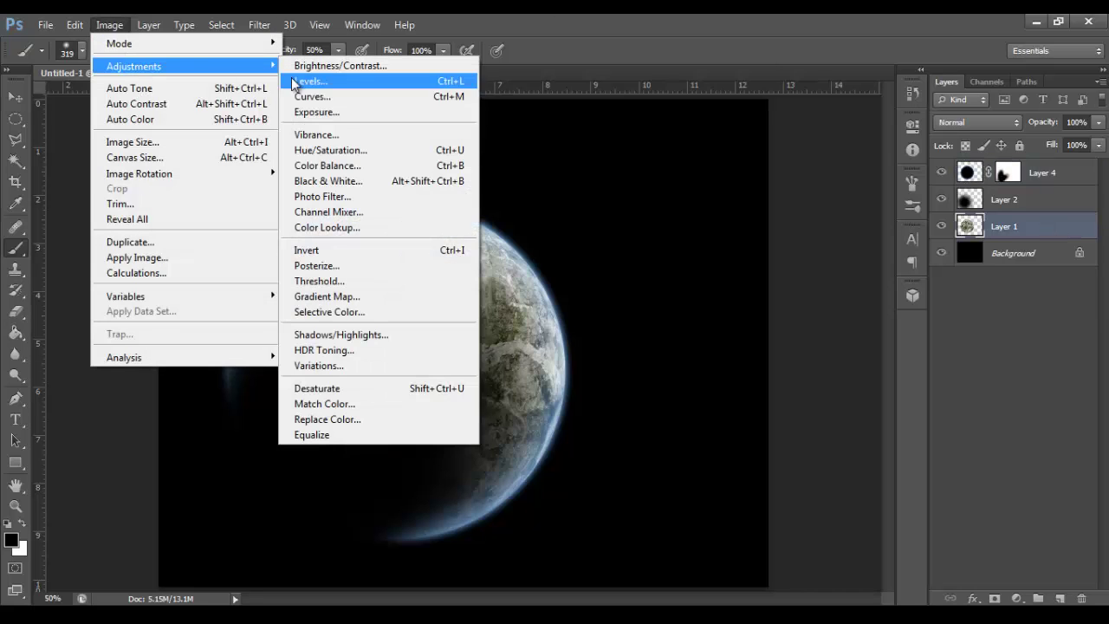
left_click(352, 152)
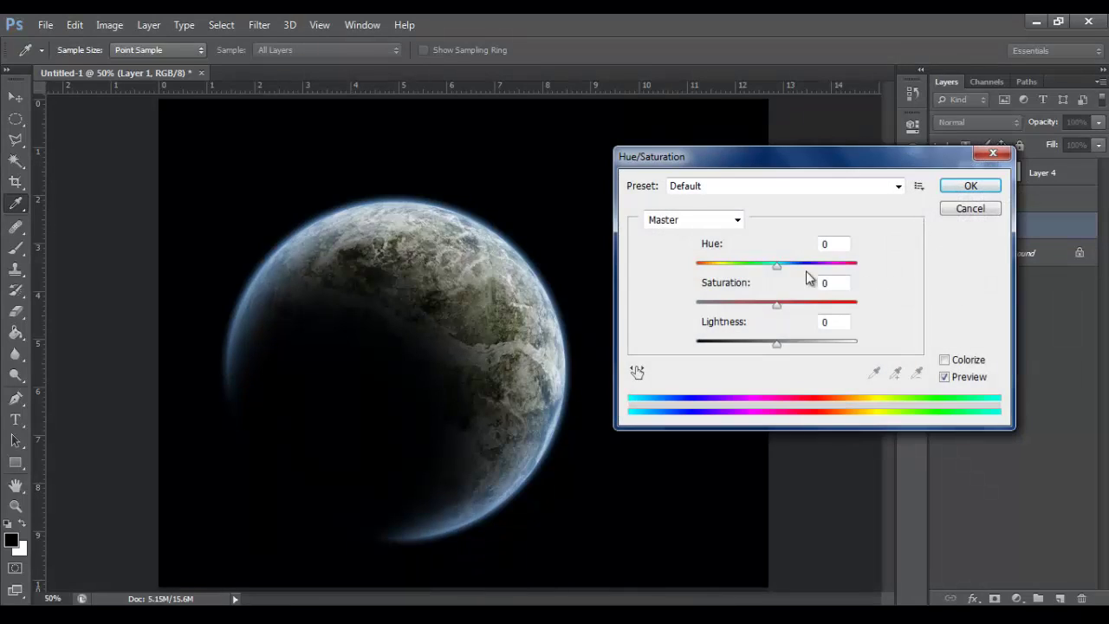
left_click_drag(775, 270, 832, 281)
left_click_drag(772, 310, 804, 314)
left_click_drag(832, 263, 843, 272)
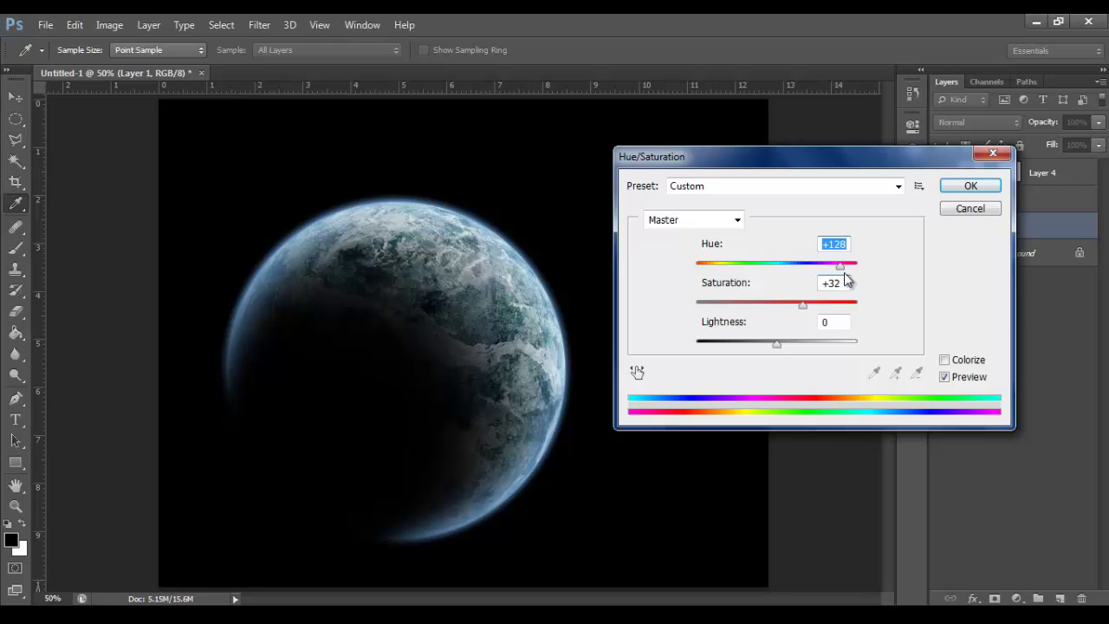
left_click(970, 187)
key("b")
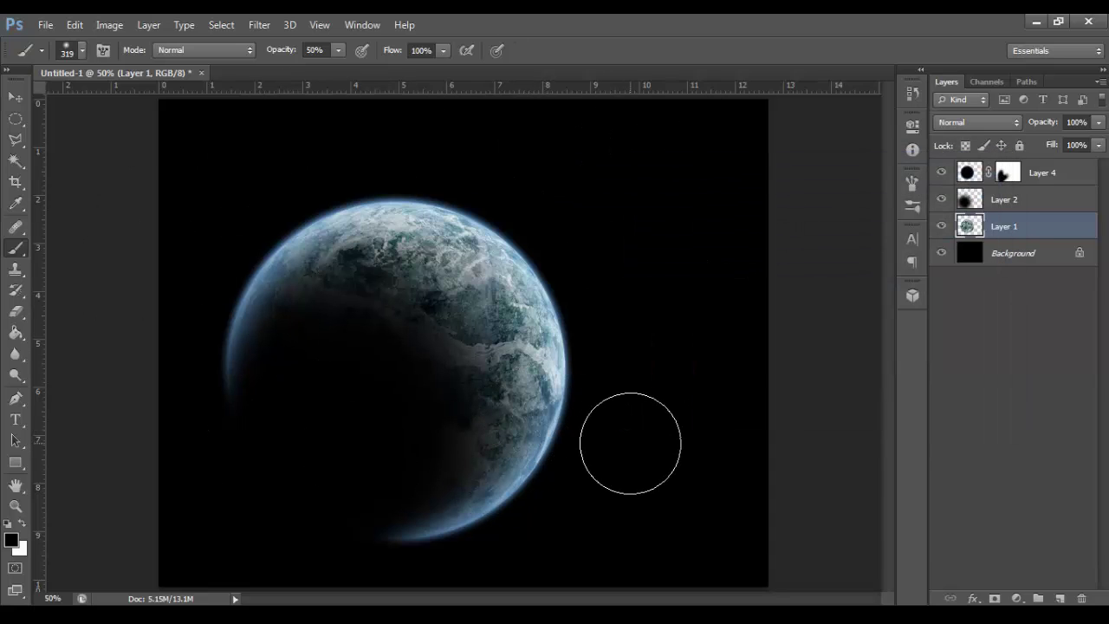
Add a new Layer 5 above Background and fill it with black
left_click(16, 506)
left_click(428, 280, "alt")
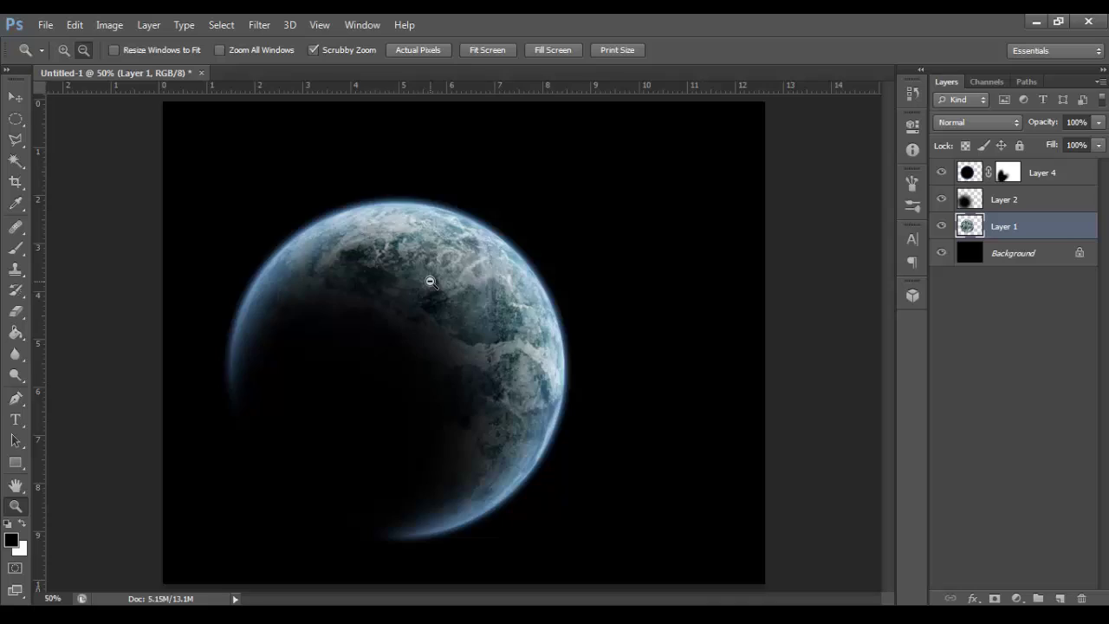
left_click(1017, 260)
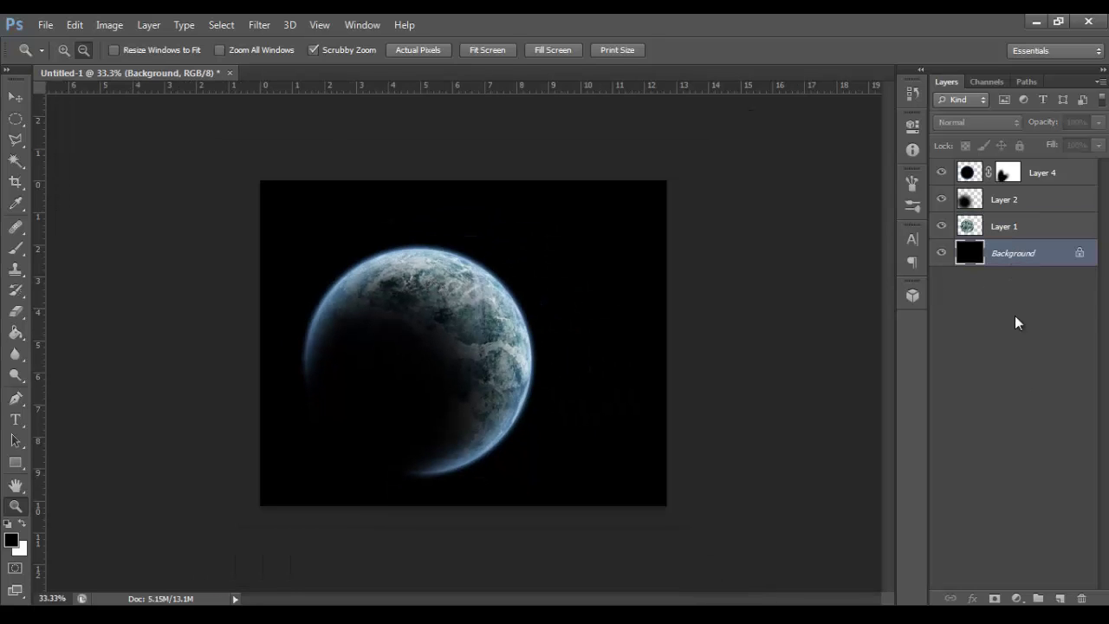
left_click(1060, 598)
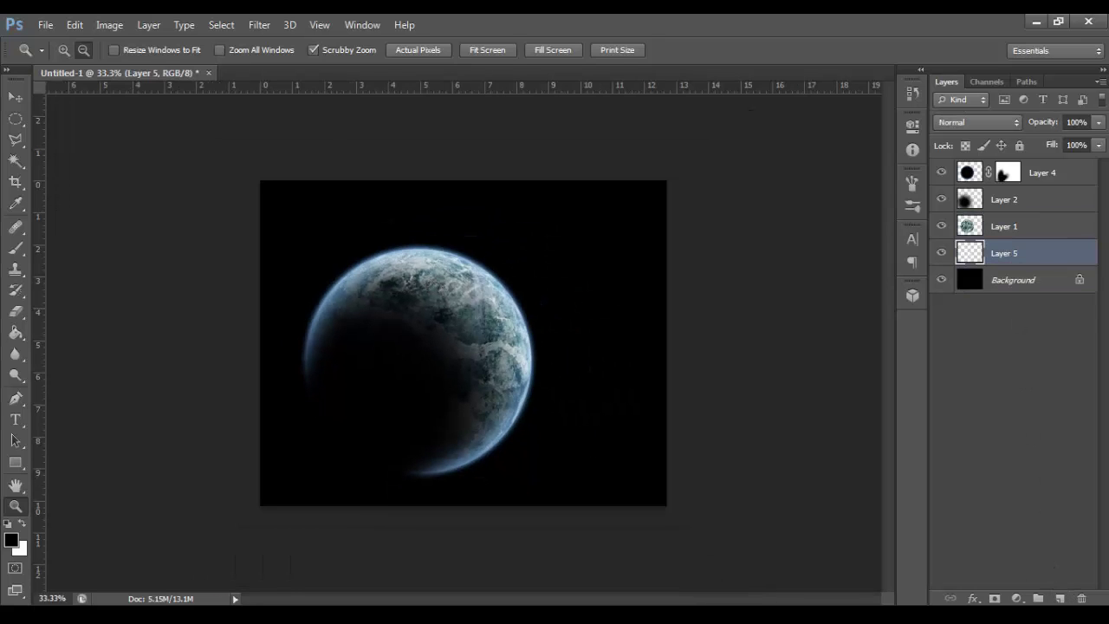
left_click(15, 332)
left_click(599, 298)
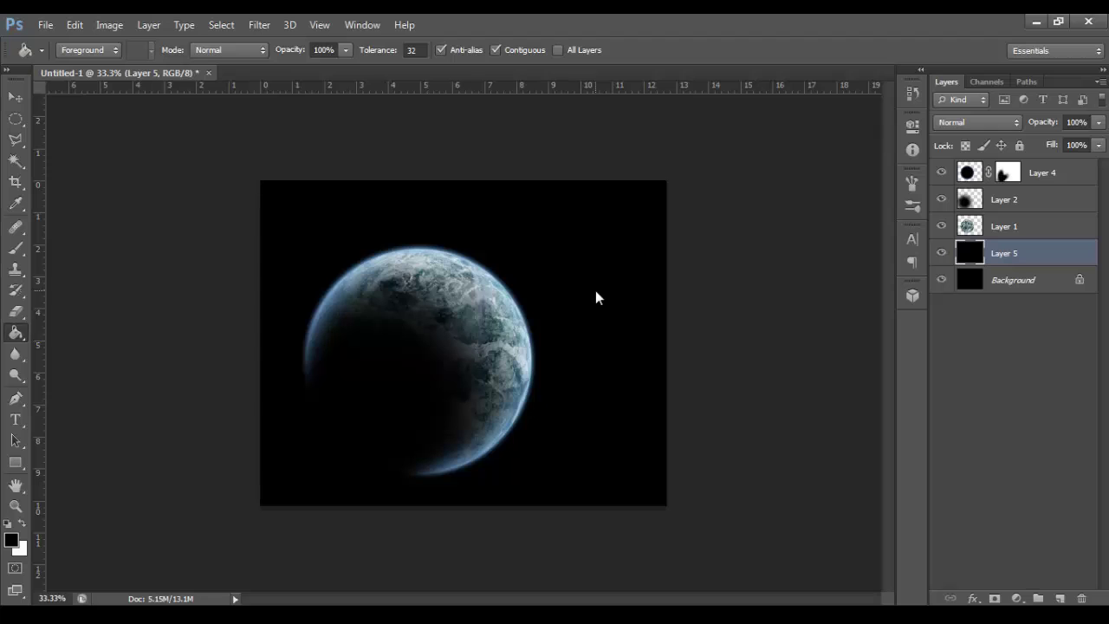
Apply Add Noise at 15%, Gaussian, Monochromatic to the black layer
left_click(252, 23)
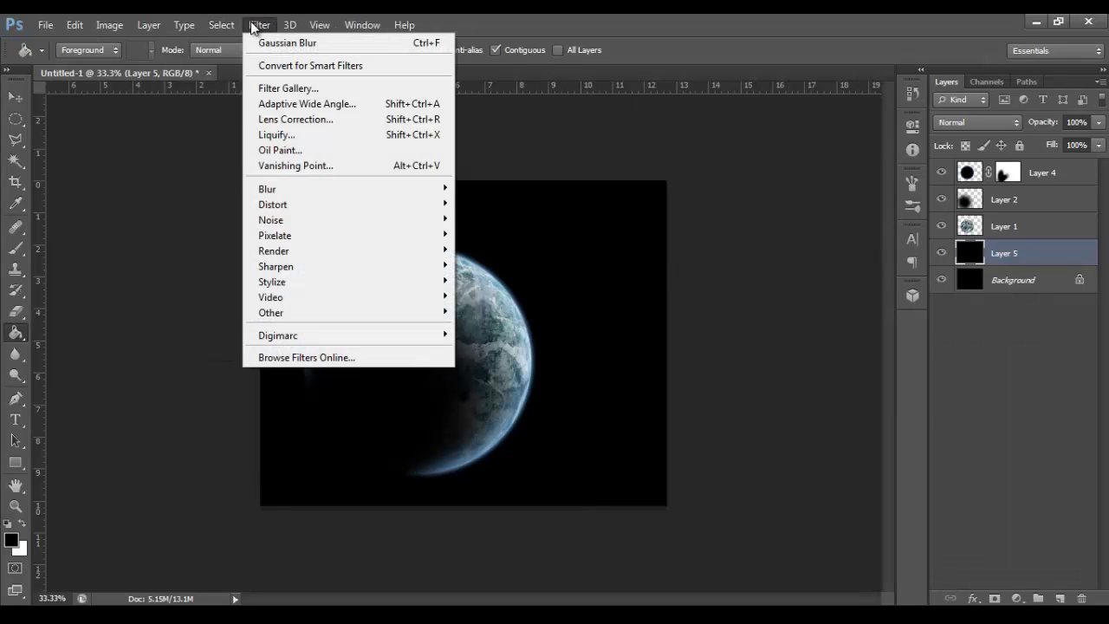
mouse_move(396, 221)
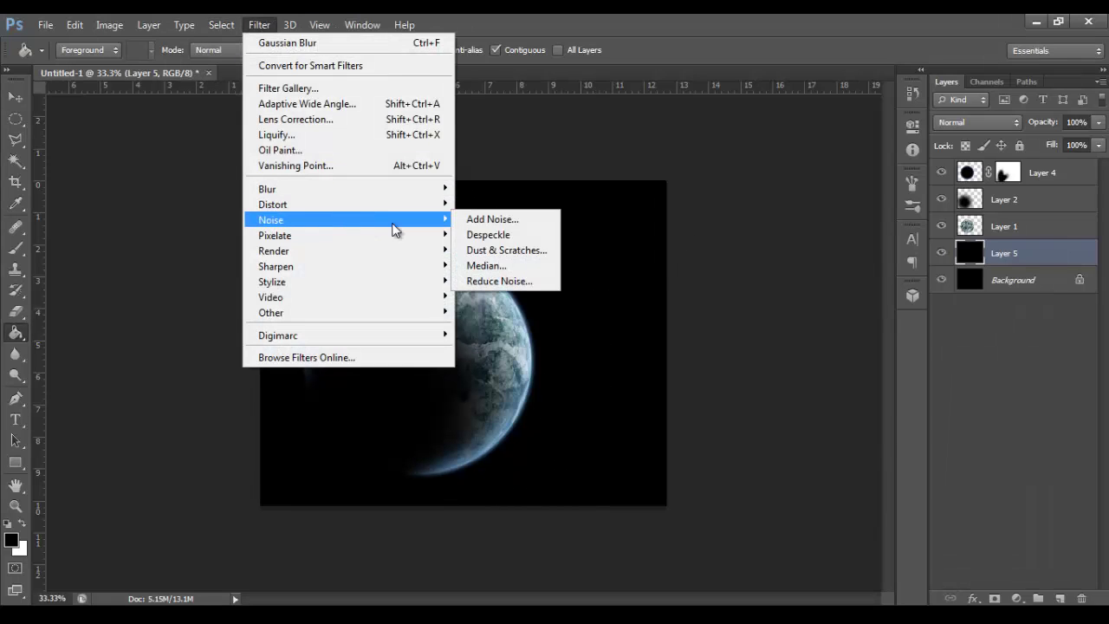
left_click(500, 221)
left_click_drag(532, 109, 803, 92)
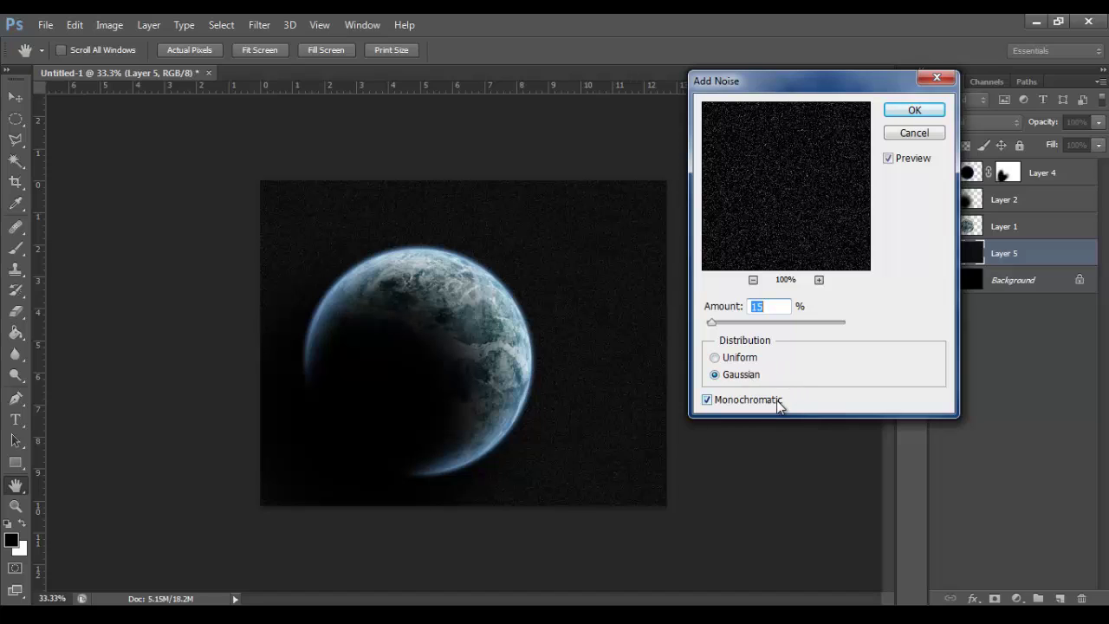
left_click(923, 107)
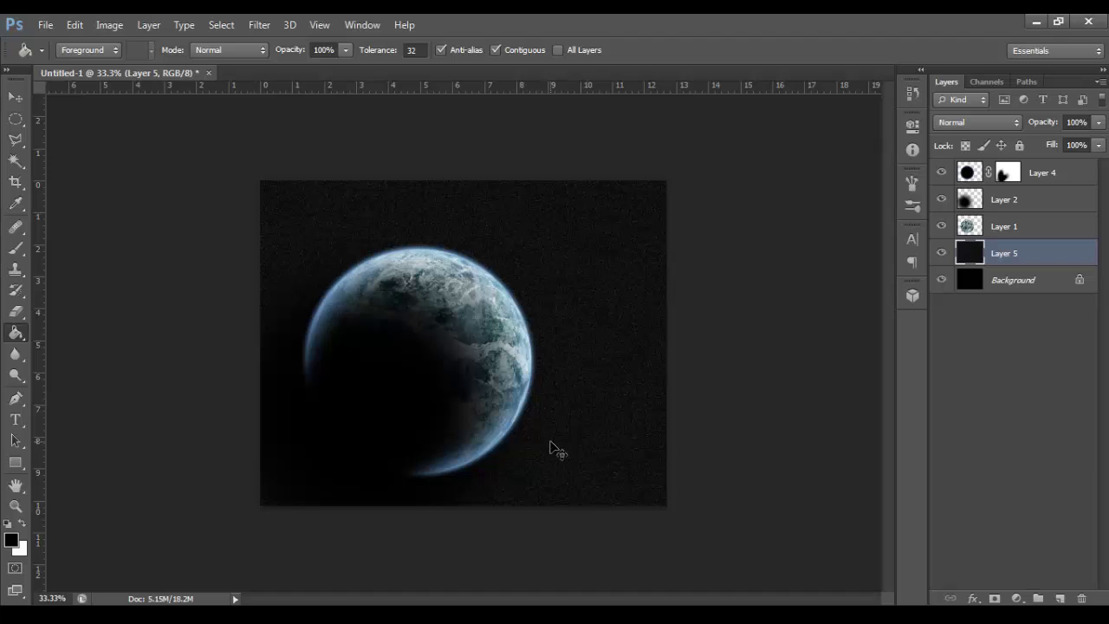
key("ctrl+t")
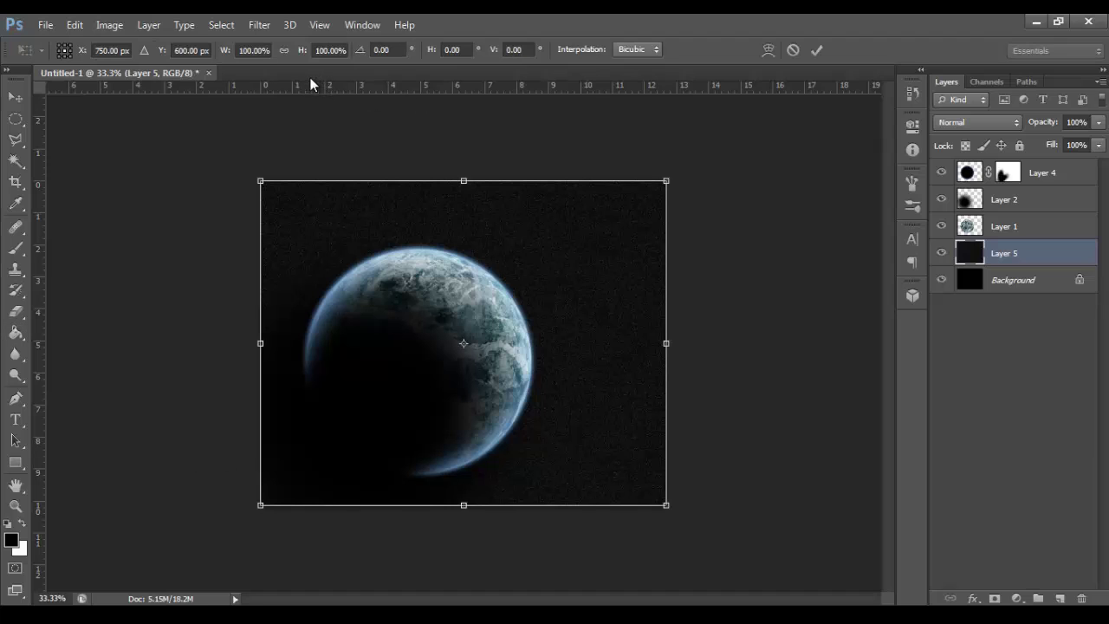
Scale the noise layer proportionally to 180% and commit the transform
left_click(284, 51)
left_click_drag(298, 58, 354, 53)
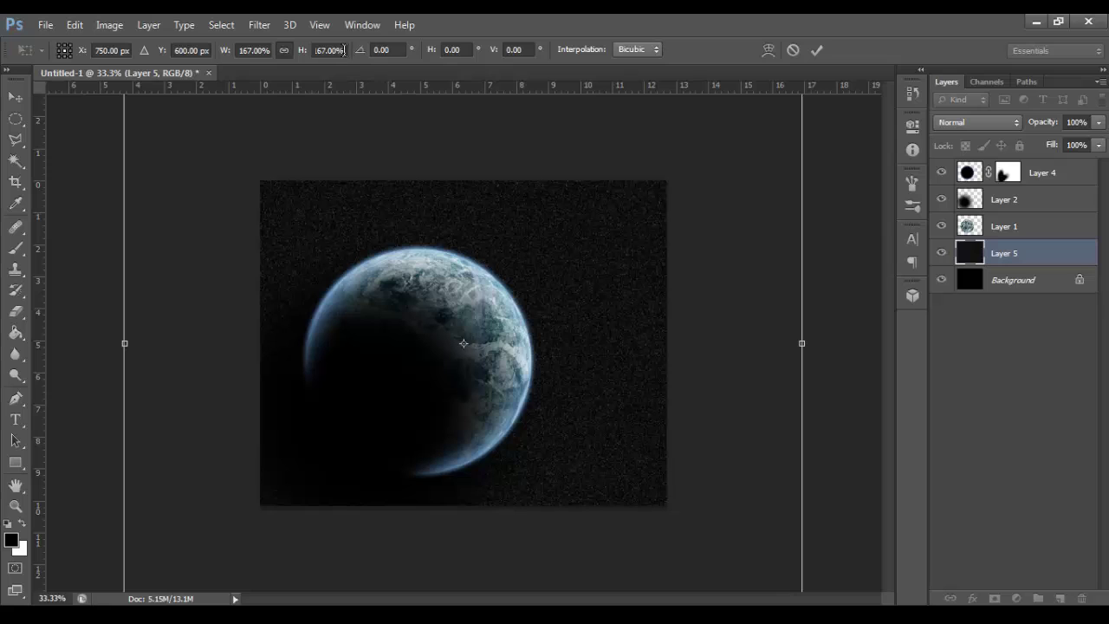
left_click(345, 50)
type("180")
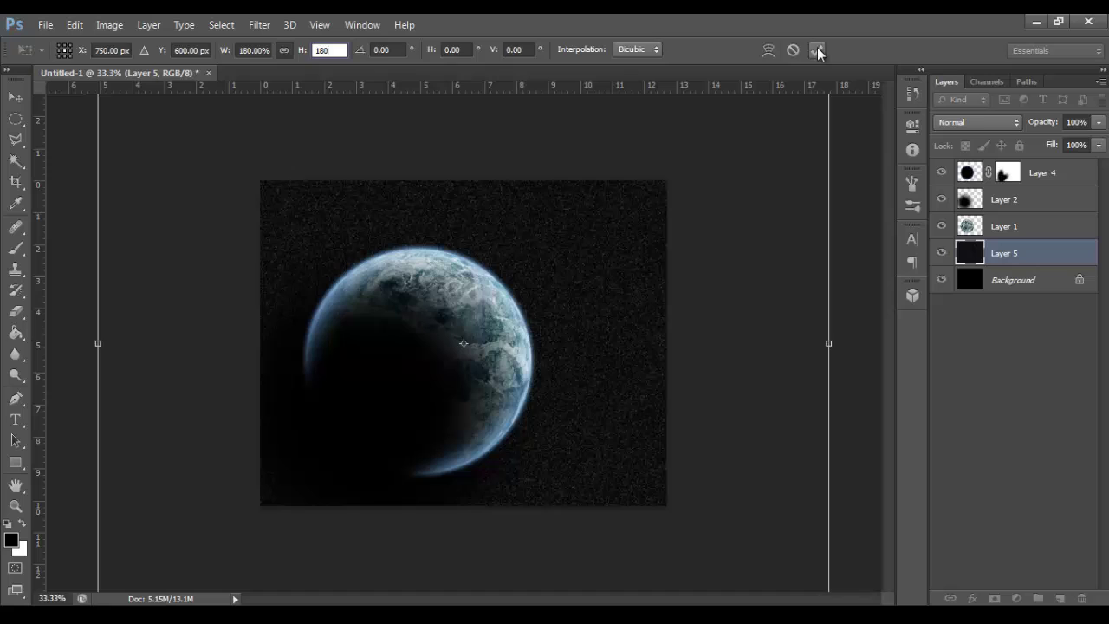
left_click(819, 50)
left_click(16, 506)
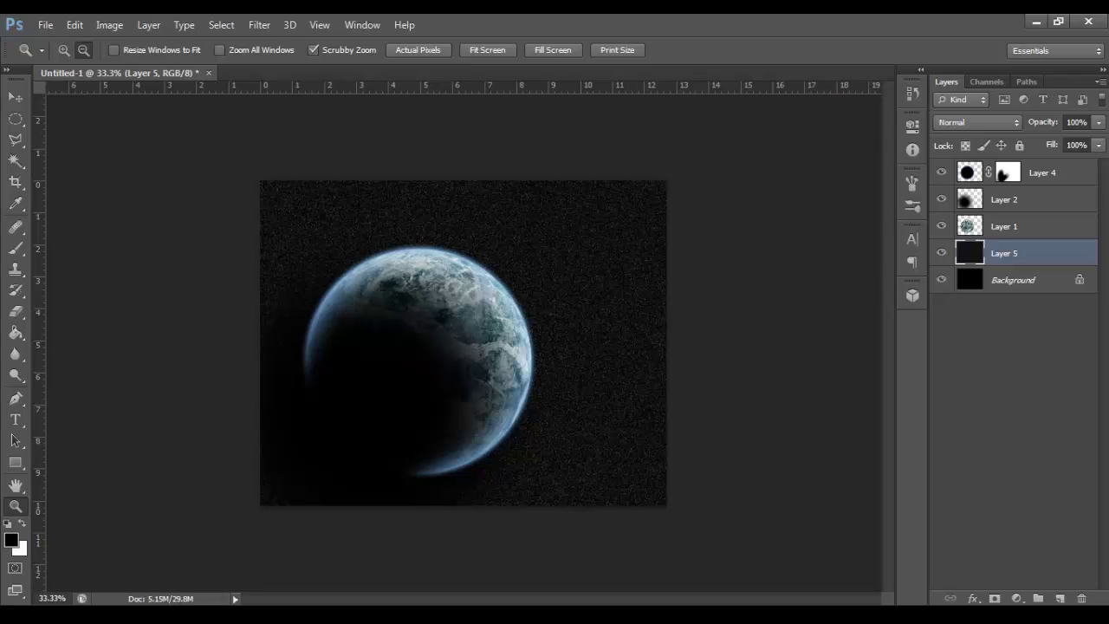
Select the whole canvas with a rectangle and cut it to a new Layer 6
left_click(16, 119)
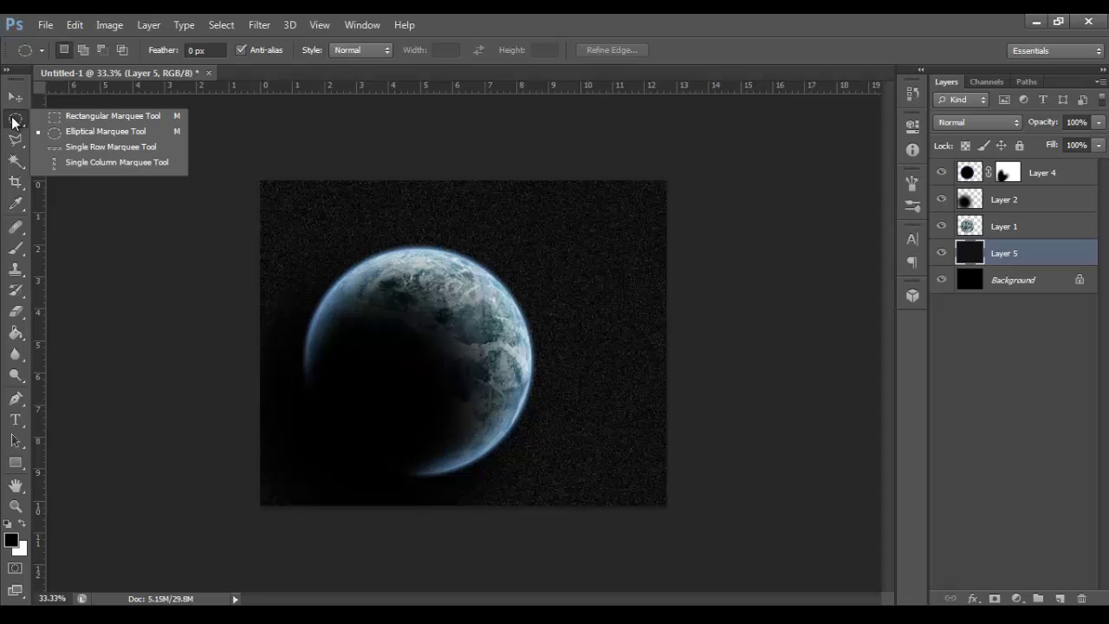
left_click(50, 118)
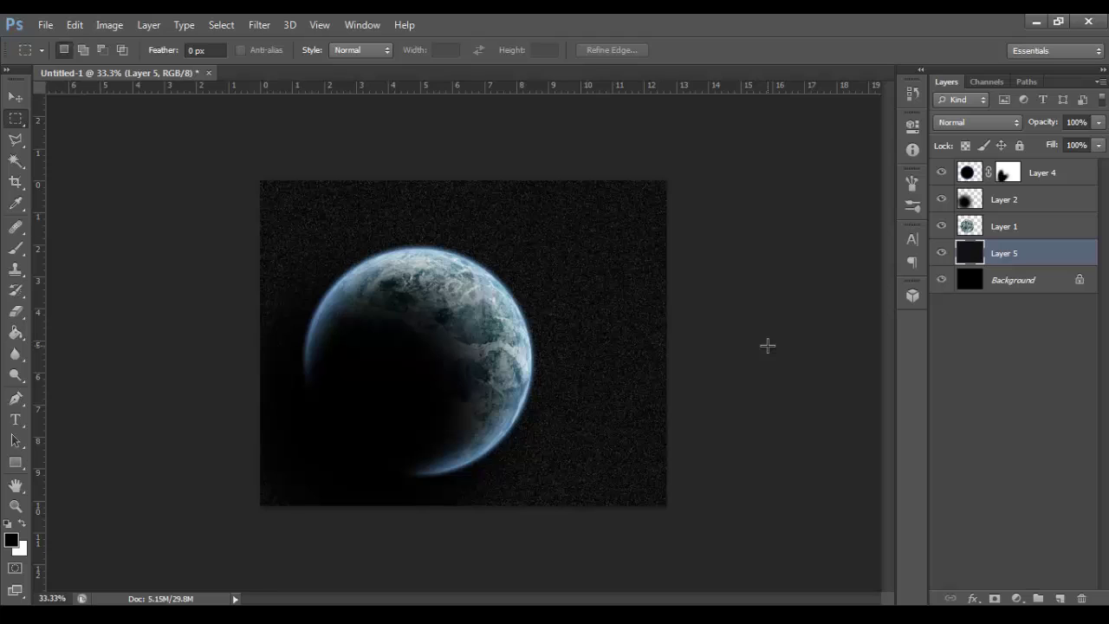
left_click(17, 122)
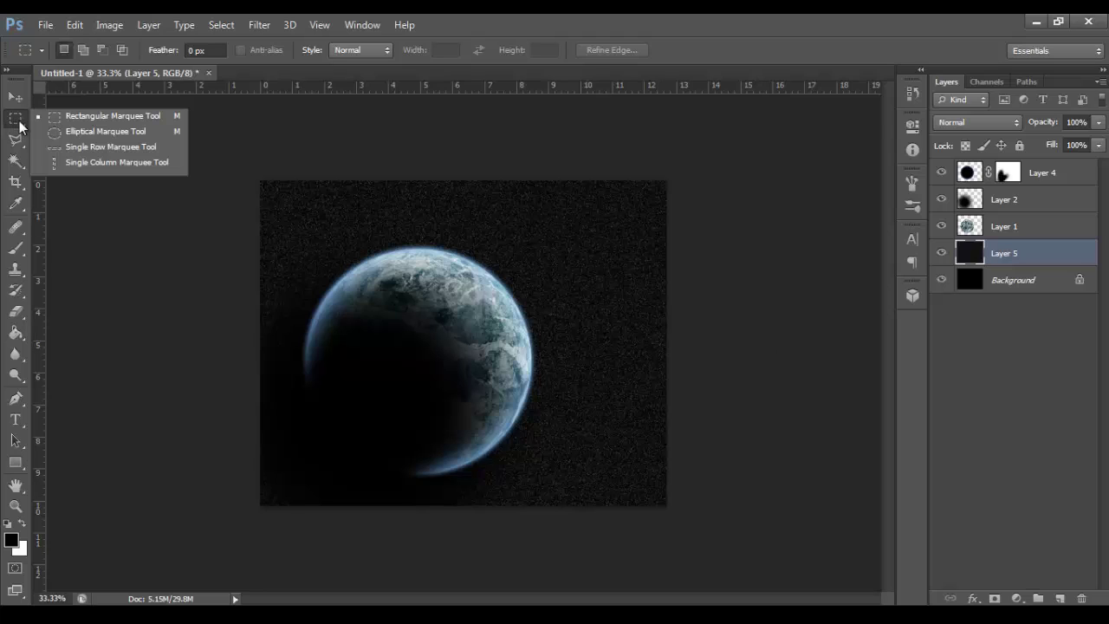
left_click(62, 123)
left_click_drag(260, 181, 793, 518)
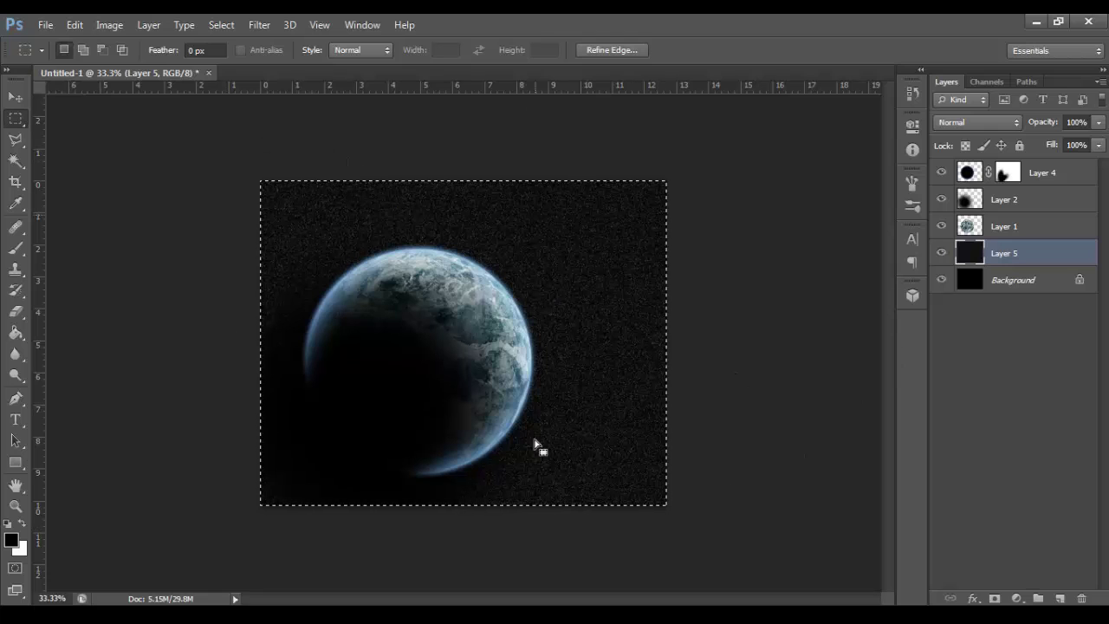
right_click(611, 253)
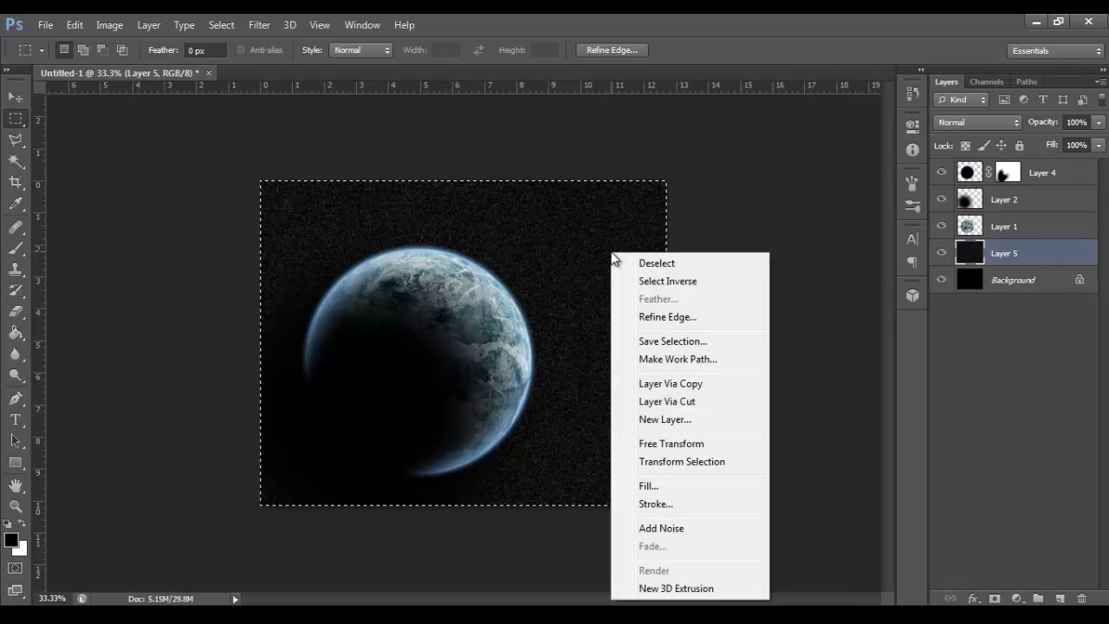
left_click(727, 403)
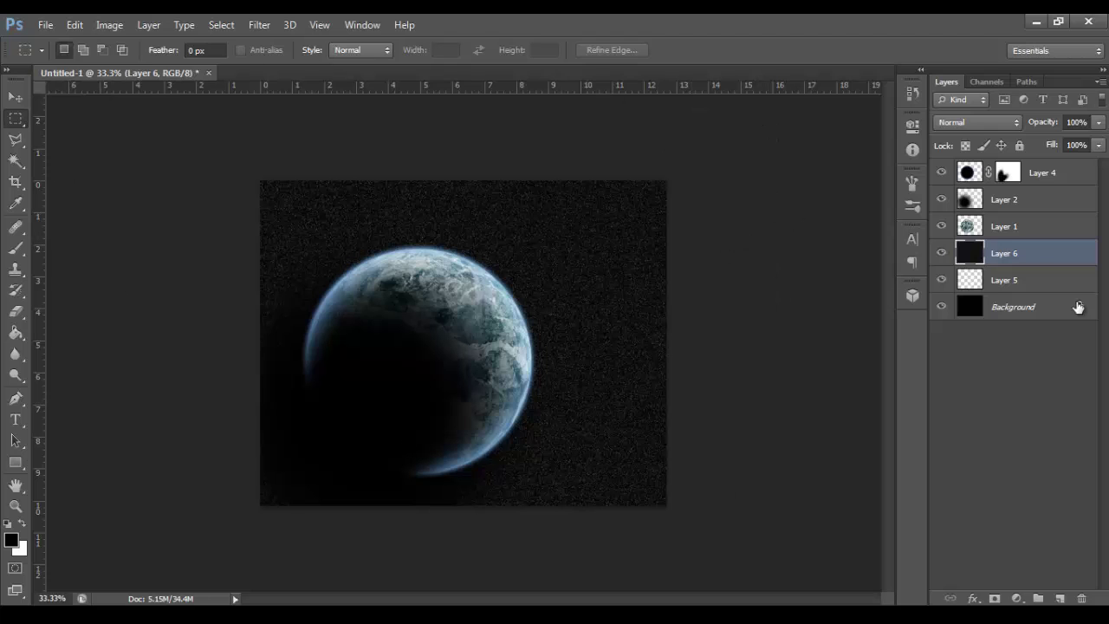
Delete the leftover Layer 5 and select Layer 6
left_click(1042, 288)
right_click(1042, 288)
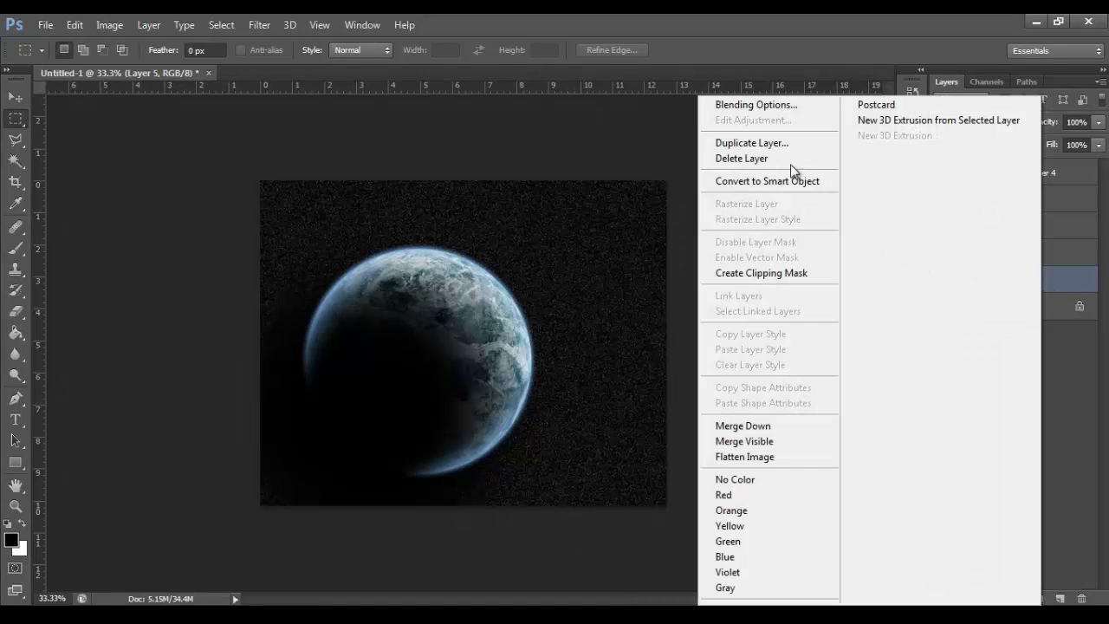
left_click(784, 160)
left_click(511, 254)
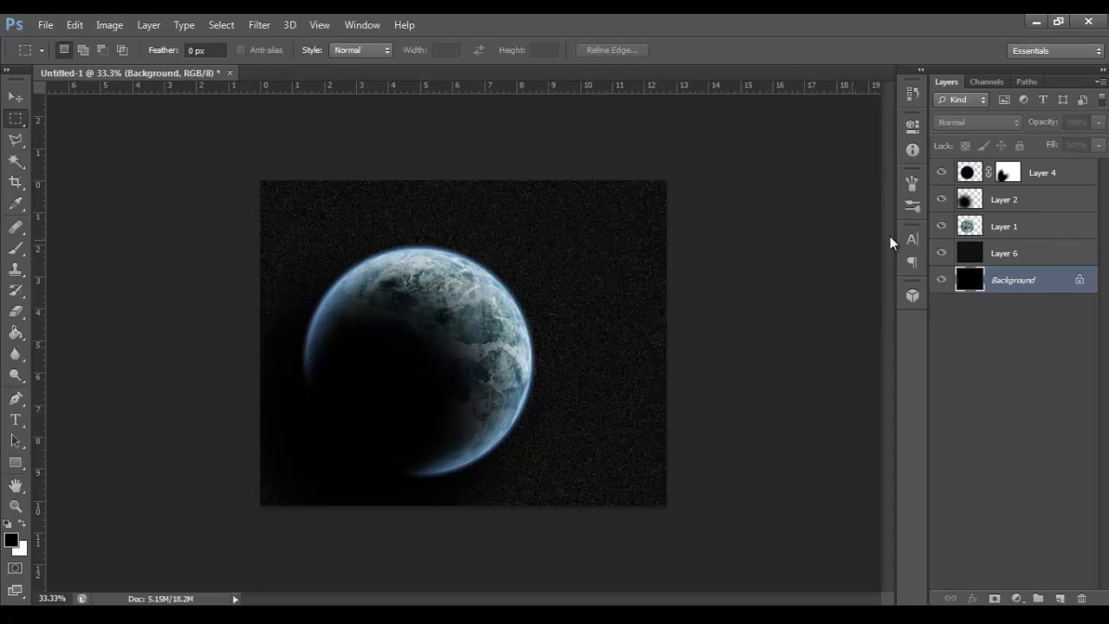
left_click(1014, 253)
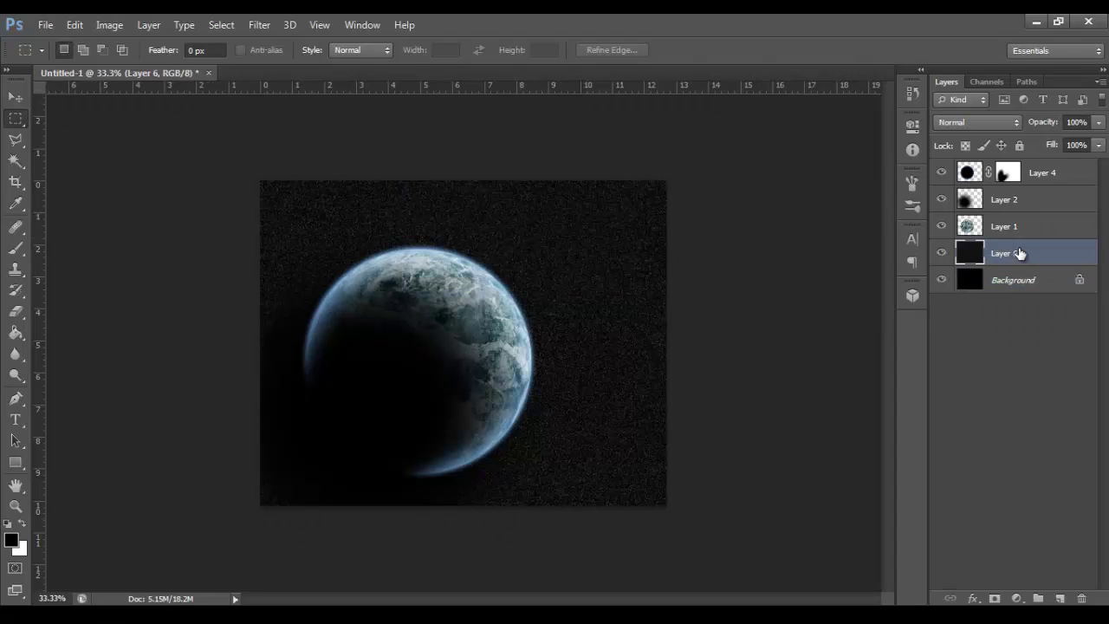
Zoom to 50% and apply Brightness -100 to Layer 6
left_click(16, 507)
left_click(353, 204)
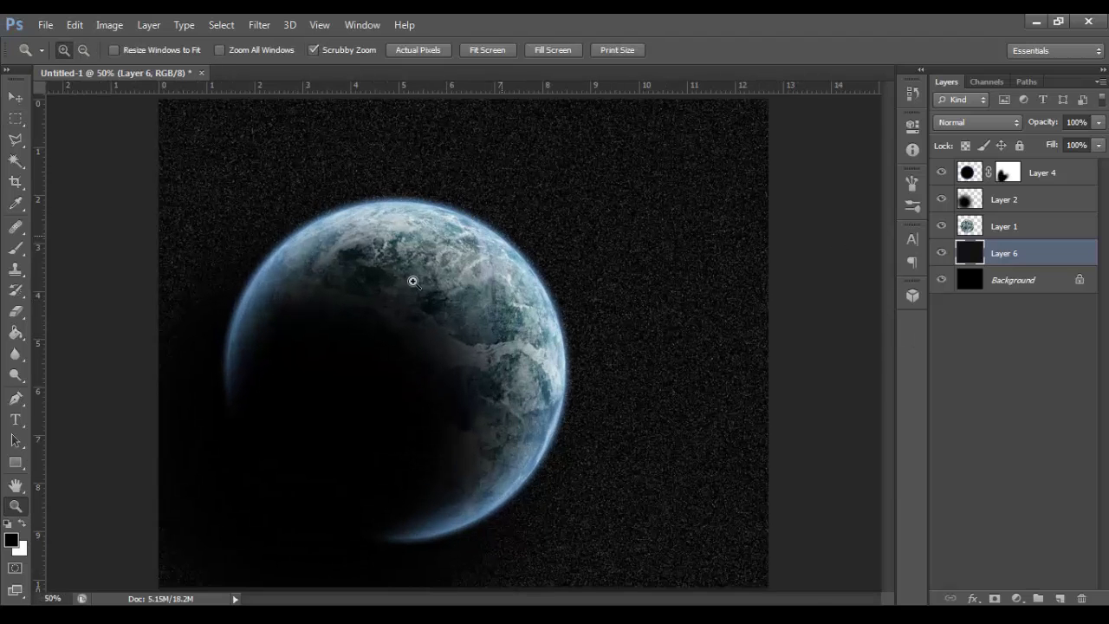
left_click(109, 24)
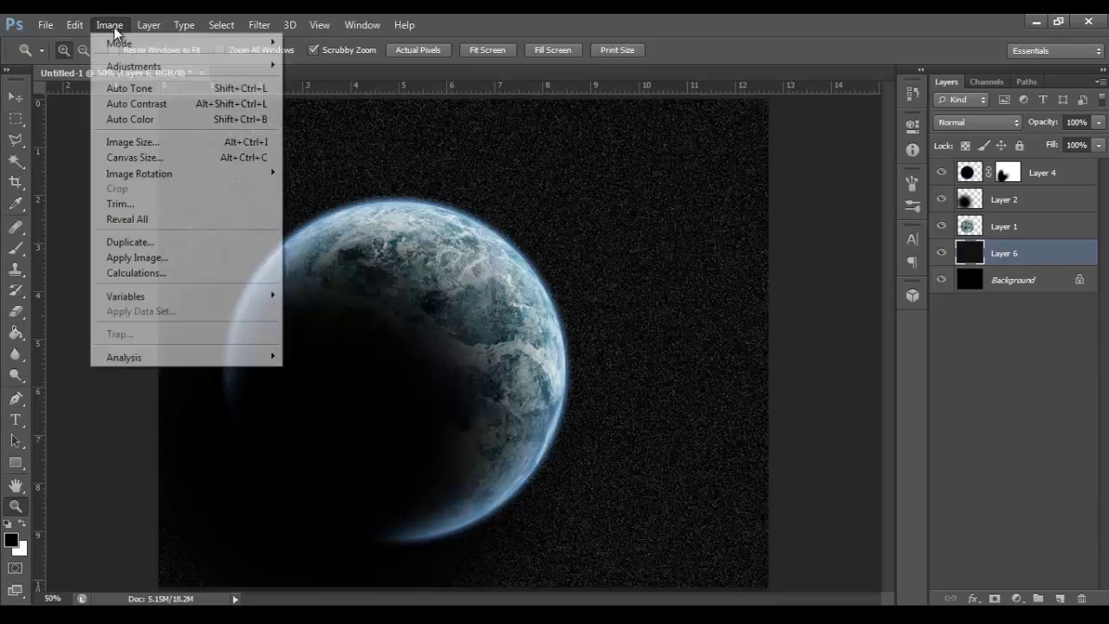
mouse_move(173, 66)
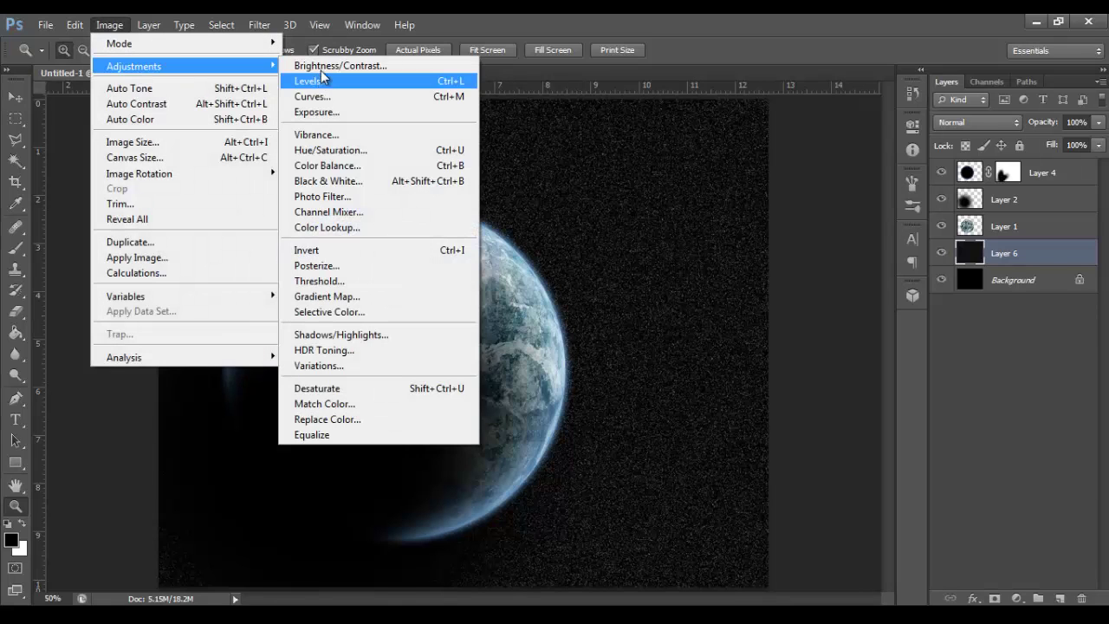
left_click(366, 68)
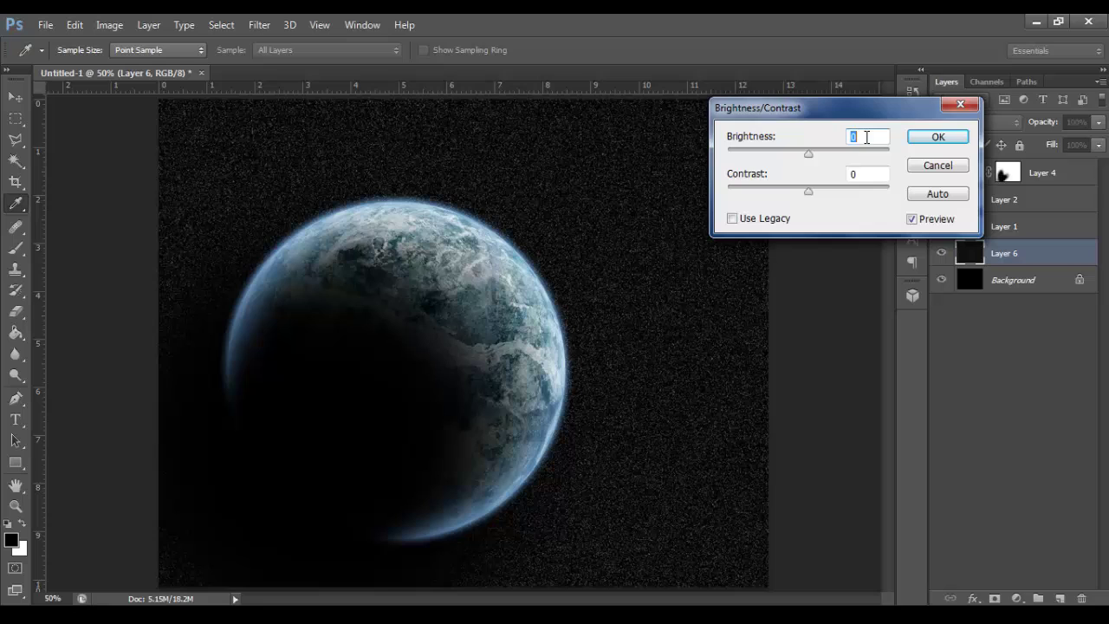
type("-100")
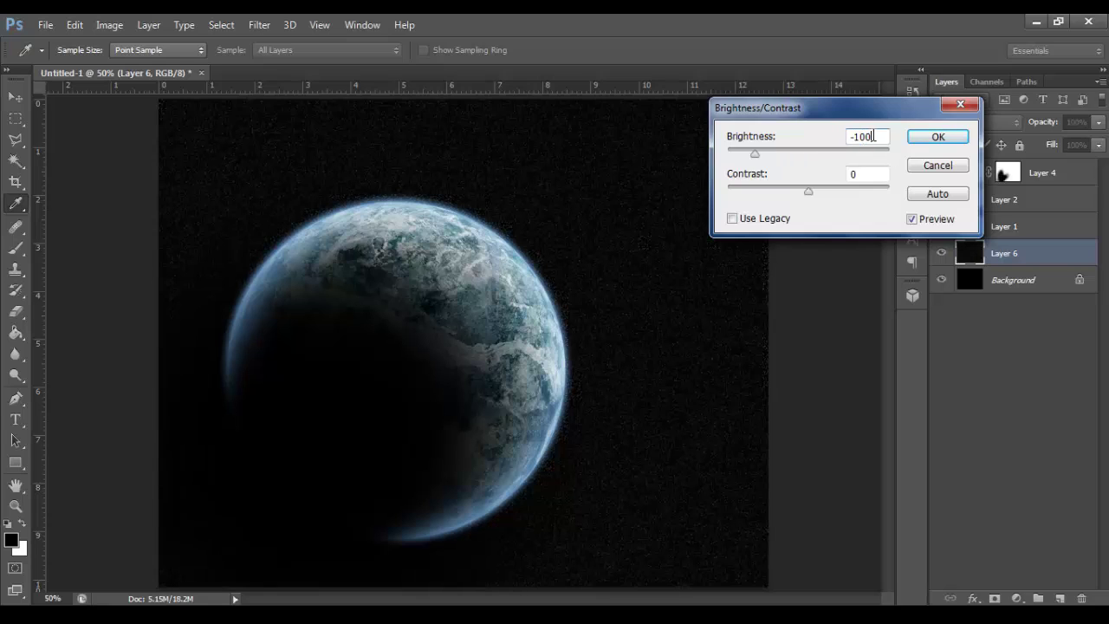
key("Tab")
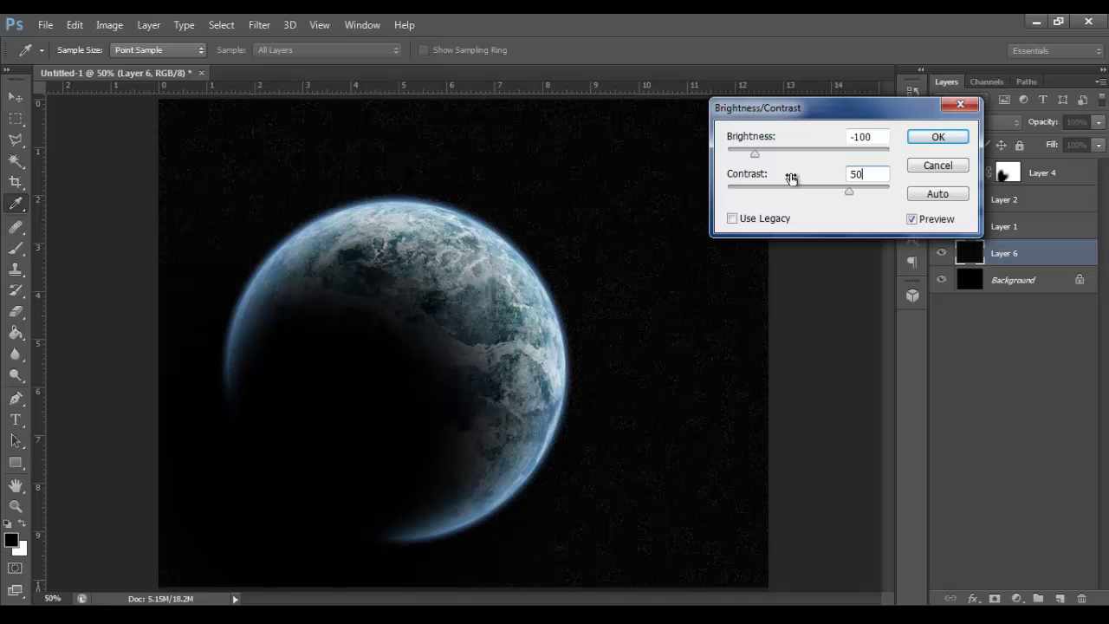
key("Return")
Apply a second Brightness -100 pass to darken the starfield further
left_click(111, 25)
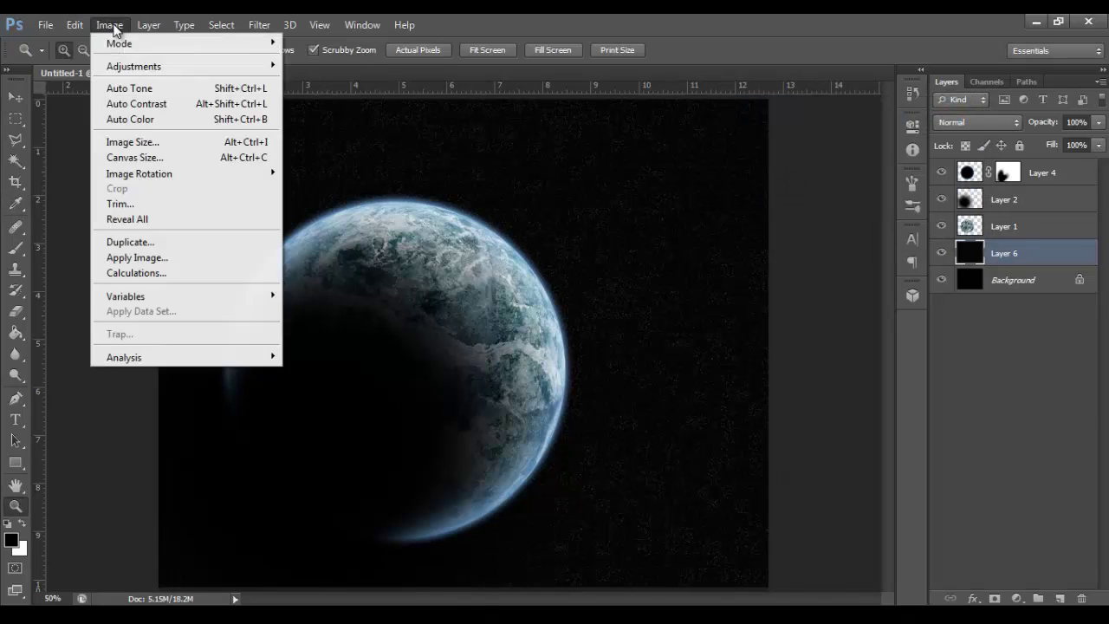
mouse_move(126, 65)
left_click(346, 62)
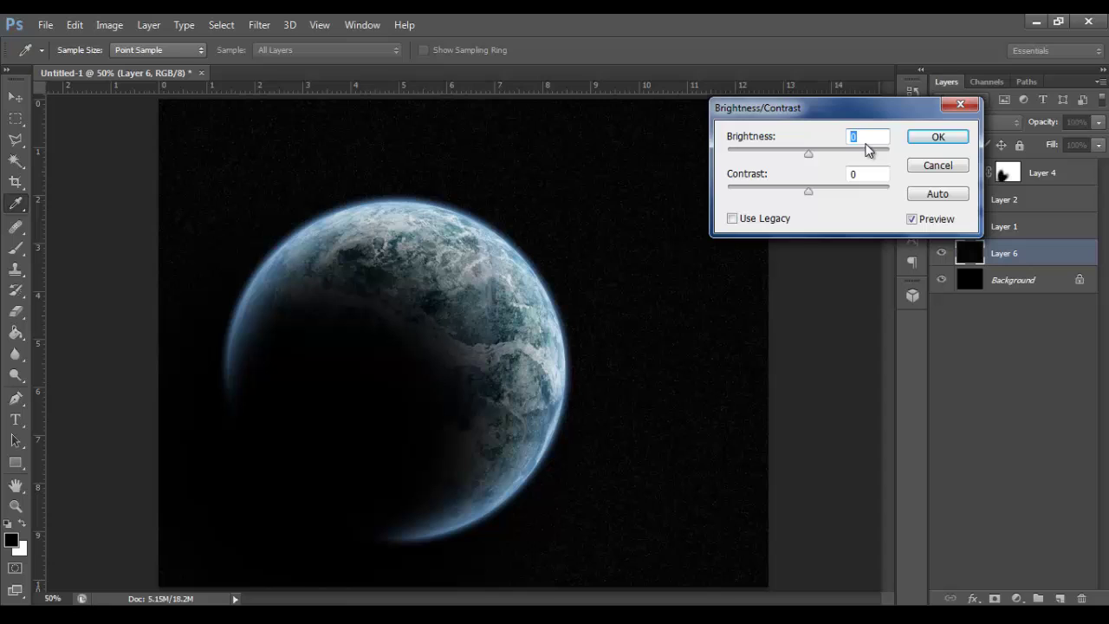
type("-100")
key("Tab")
key("Return")
key("z")
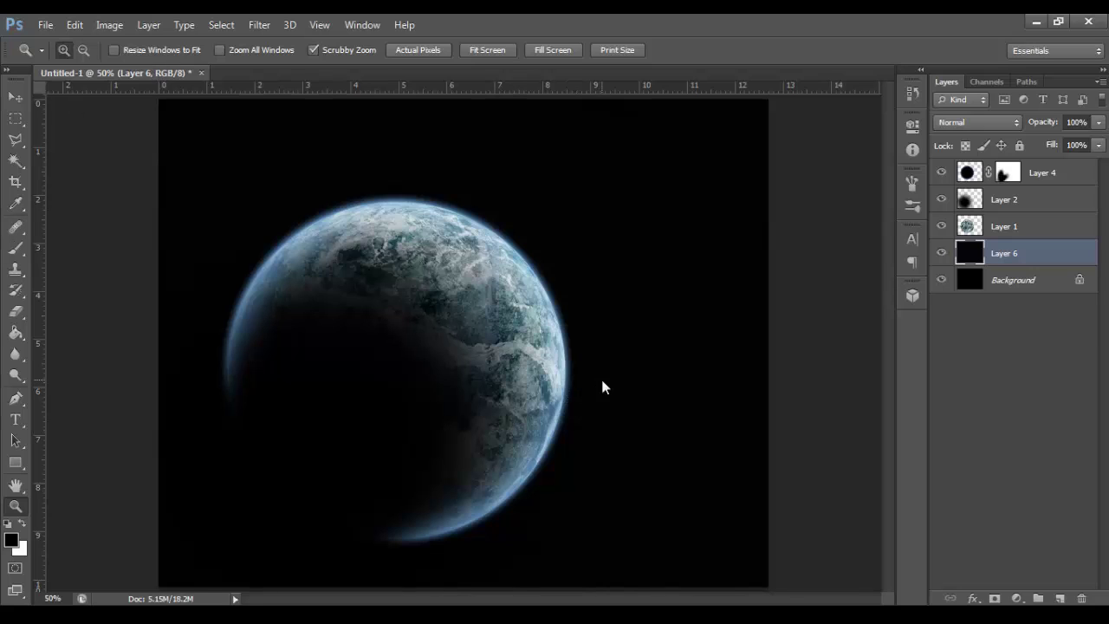
Invert Layer 6 to white and try a Levels black-input adjustment, then cancel it
key("ctrl+i")
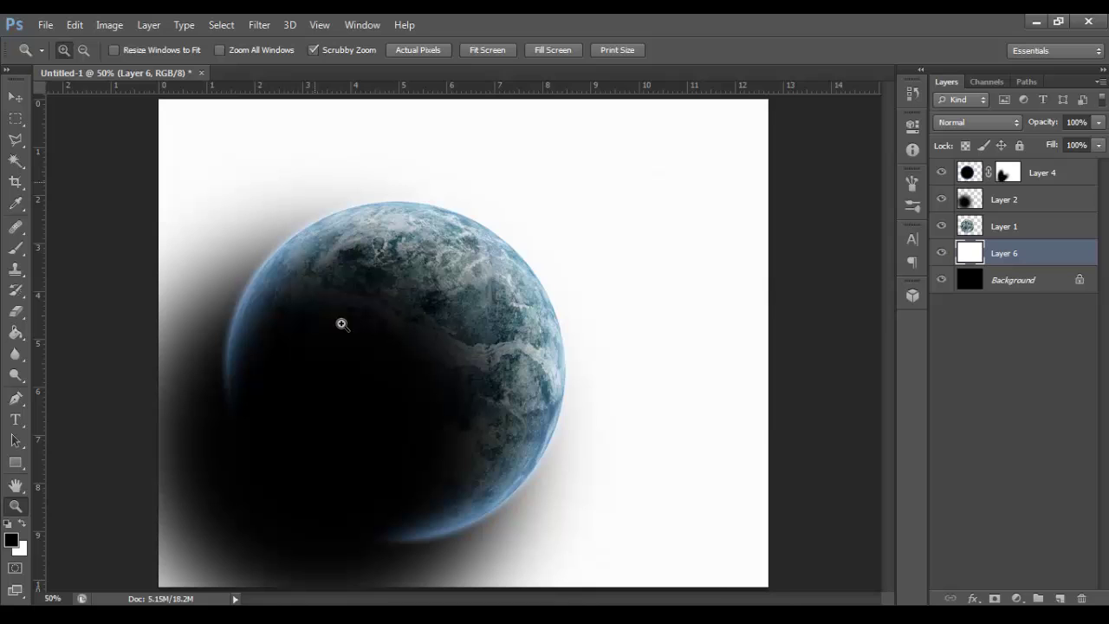
left_click(114, 24)
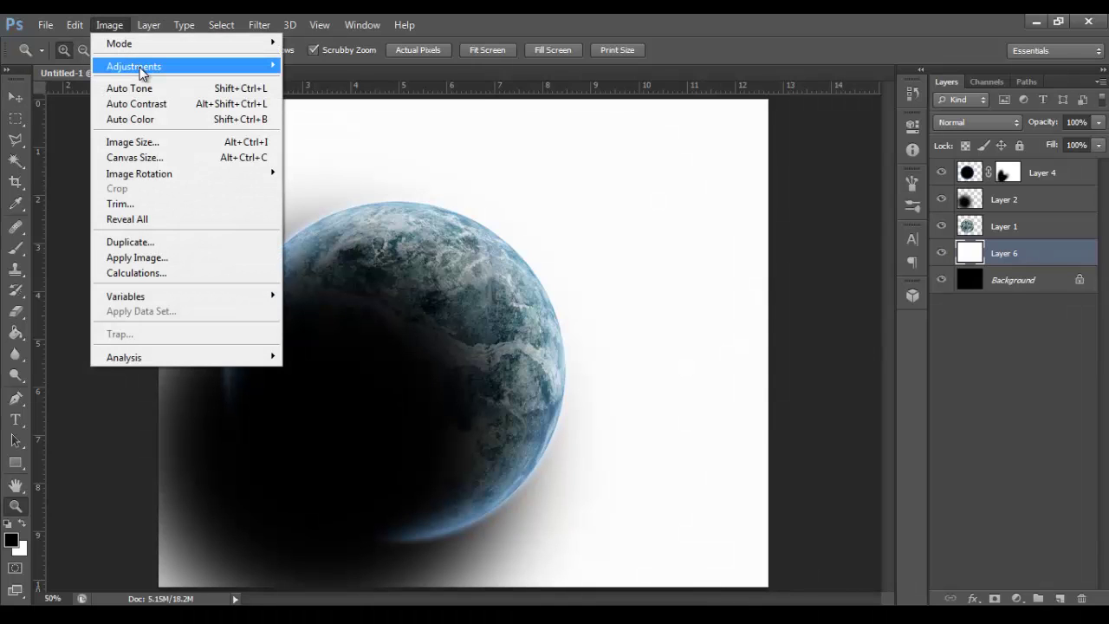
mouse_move(270, 68)
left_click(322, 82)
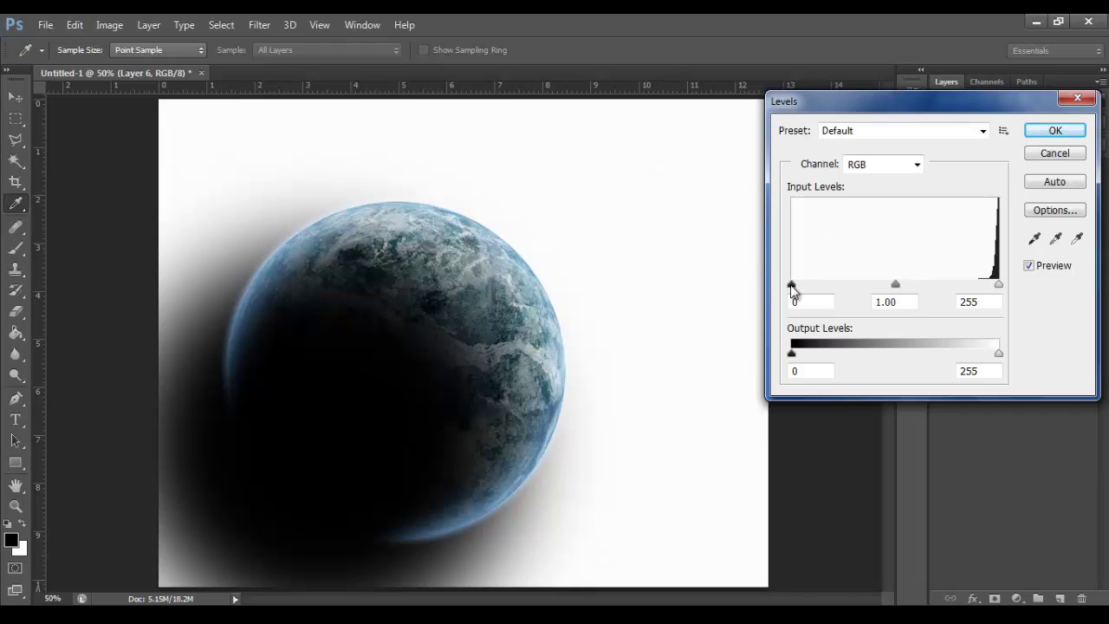
left_click_drag(791, 285, 977, 305)
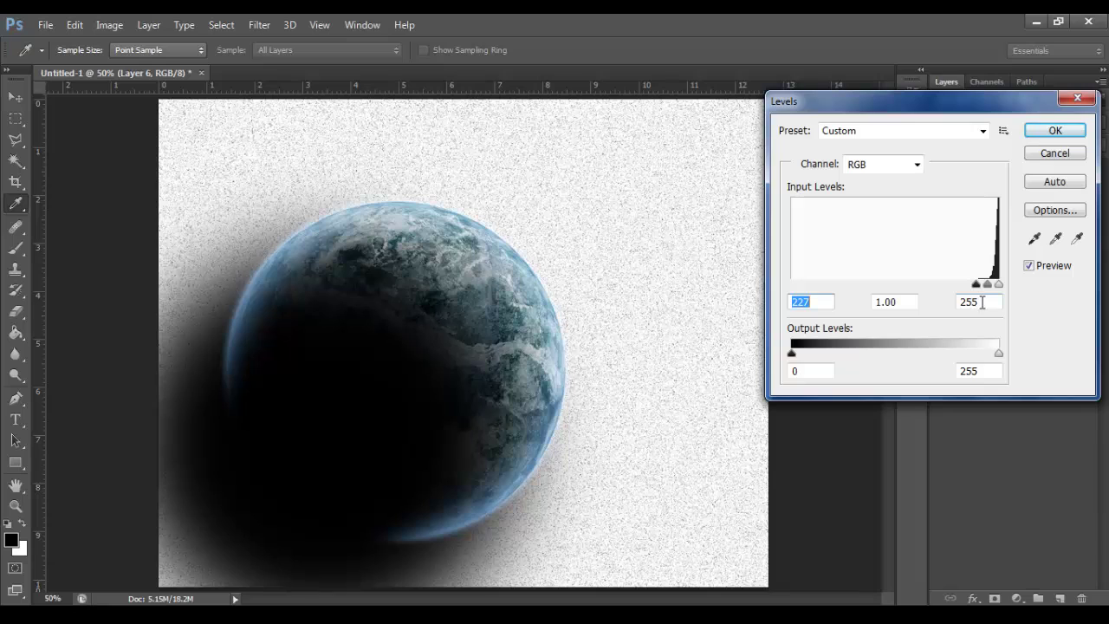
mouse_move(977, 286)
left_mouse_down()
mouse_move(957, 288)
mouse_move(967, 287)
left_mouse_up()
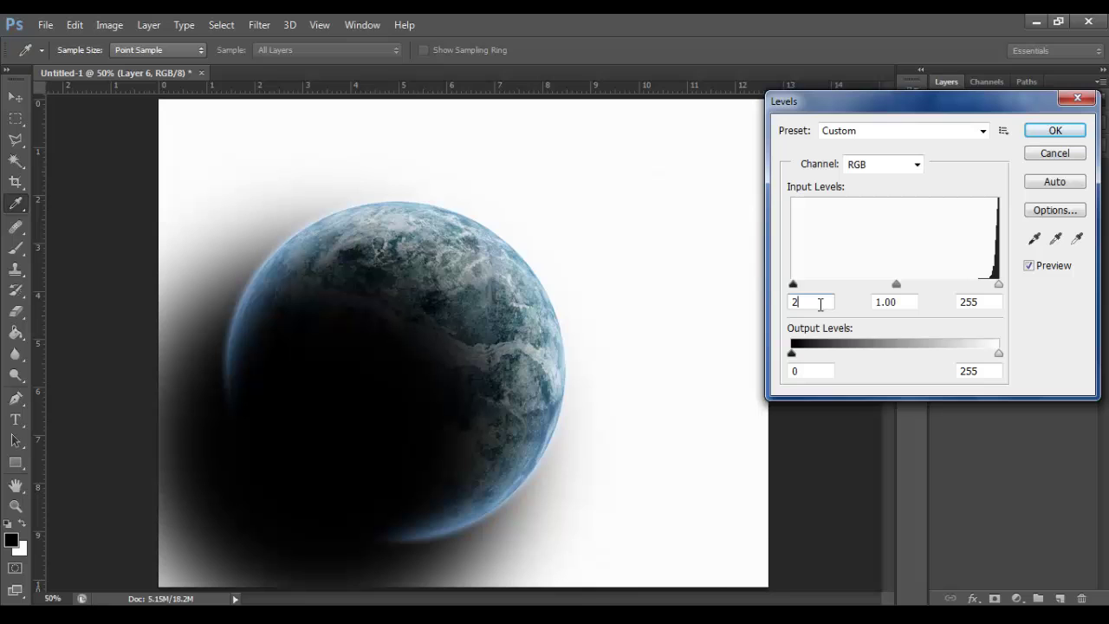
type("80")
key("Tab")
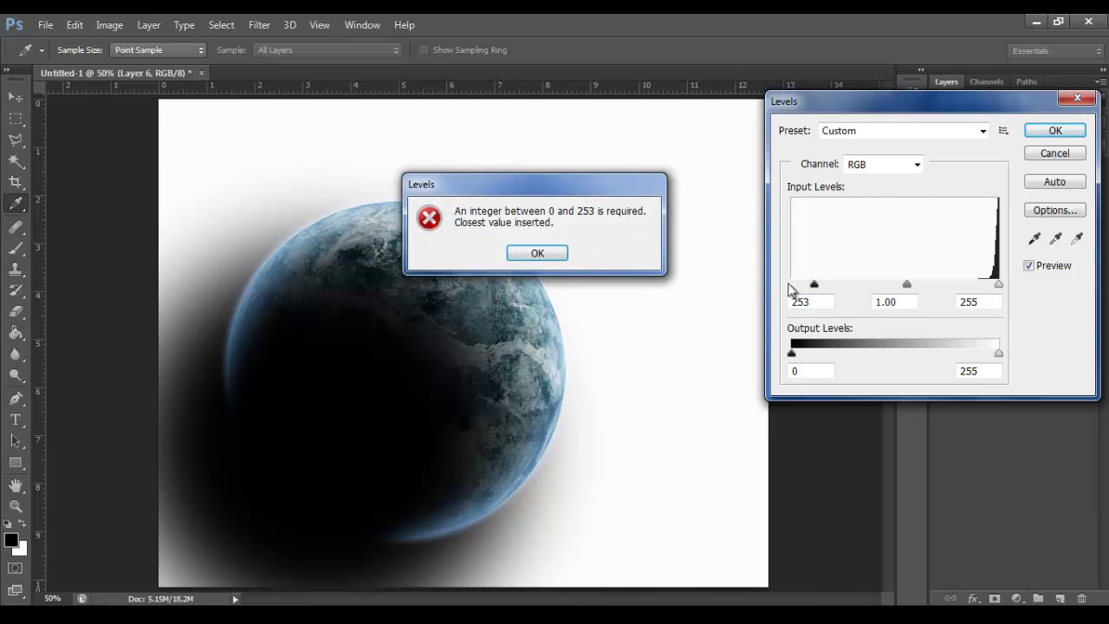
left_click(534, 252)
left_click(1057, 155)
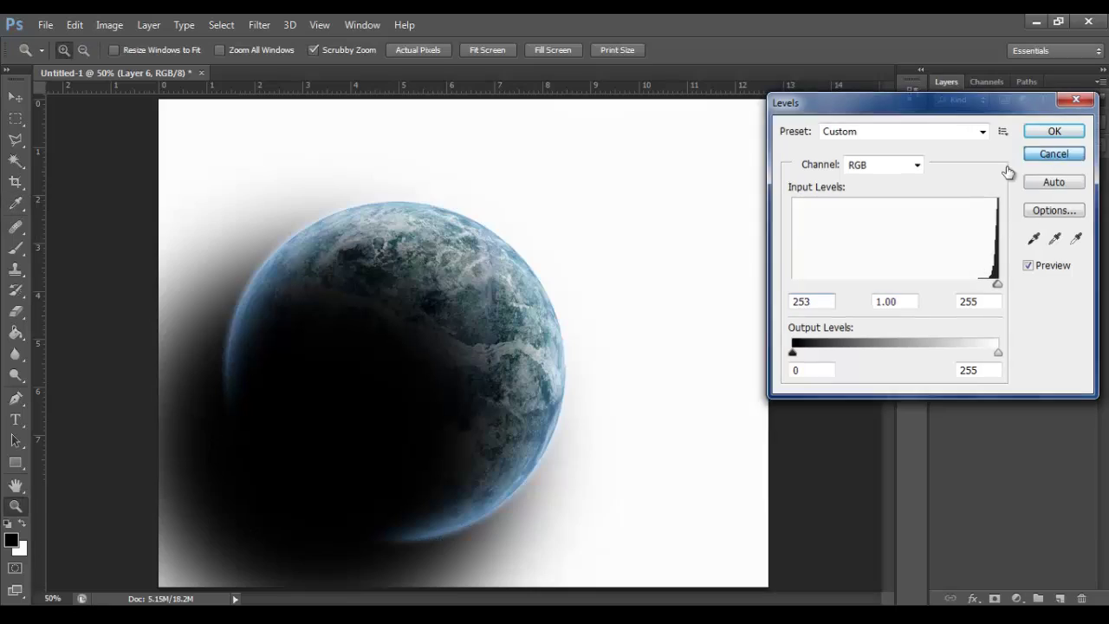
Apply Levels with black input 240, then invert Layer 6 into white stars on black
left_click(102, 24)
mouse_move(260, 65)
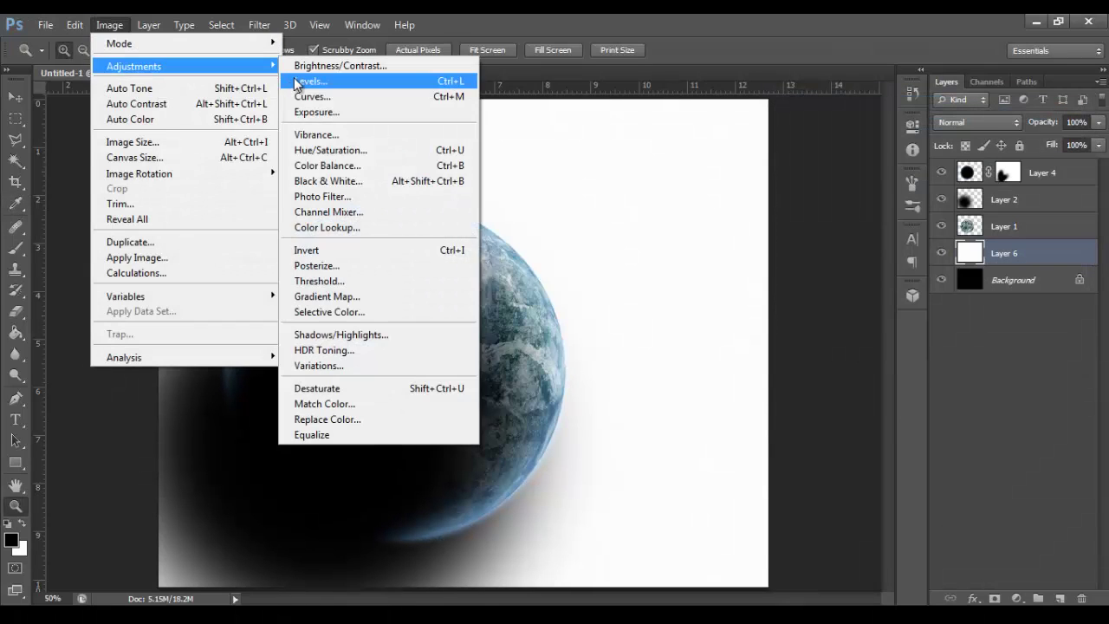
left_click(296, 79)
left_click_drag(792, 287, 985, 288)
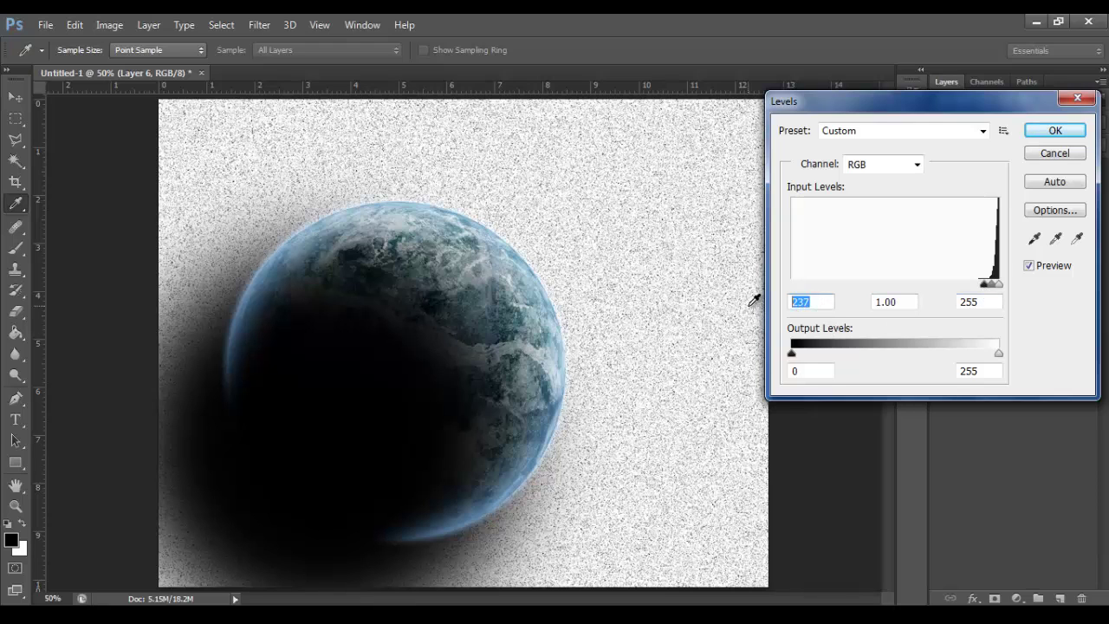
type("240")
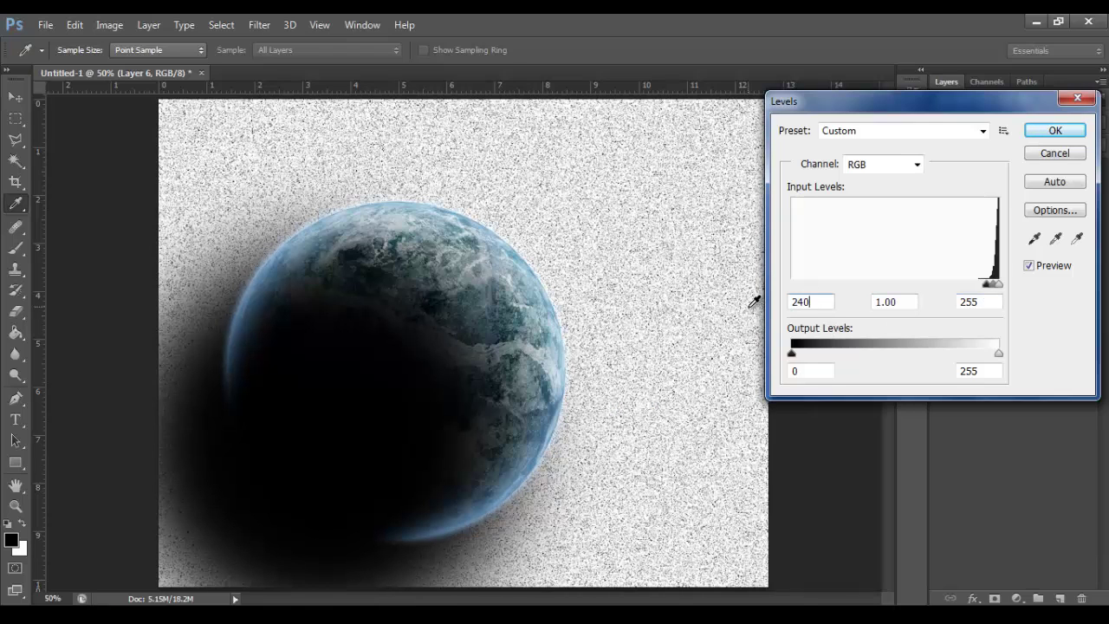
left_click(1050, 131)
key("z")
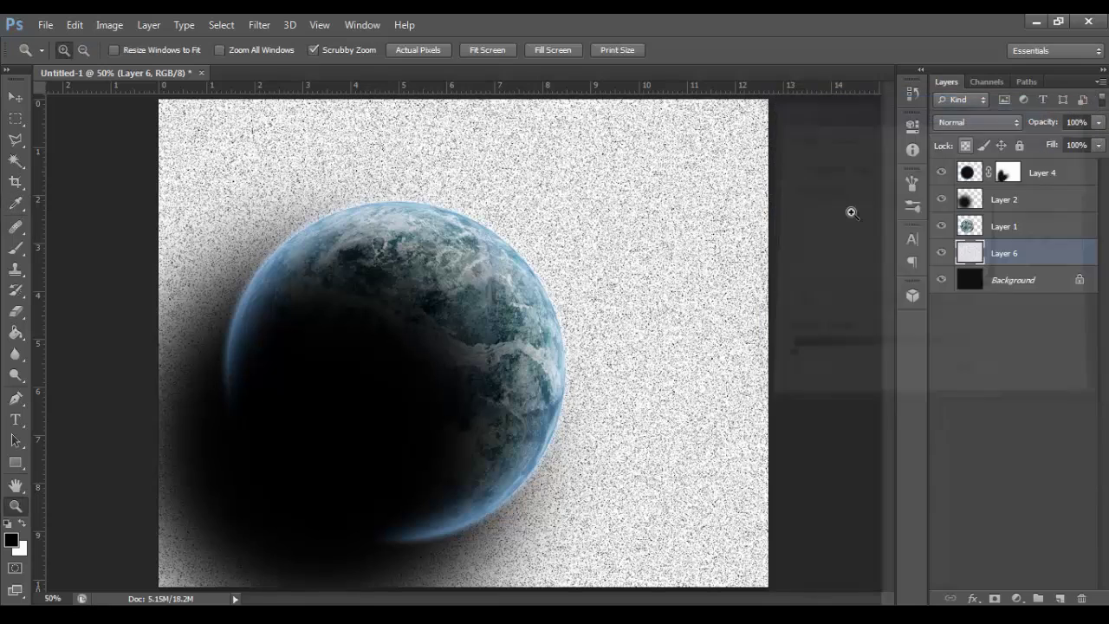
key("ctrl+i")
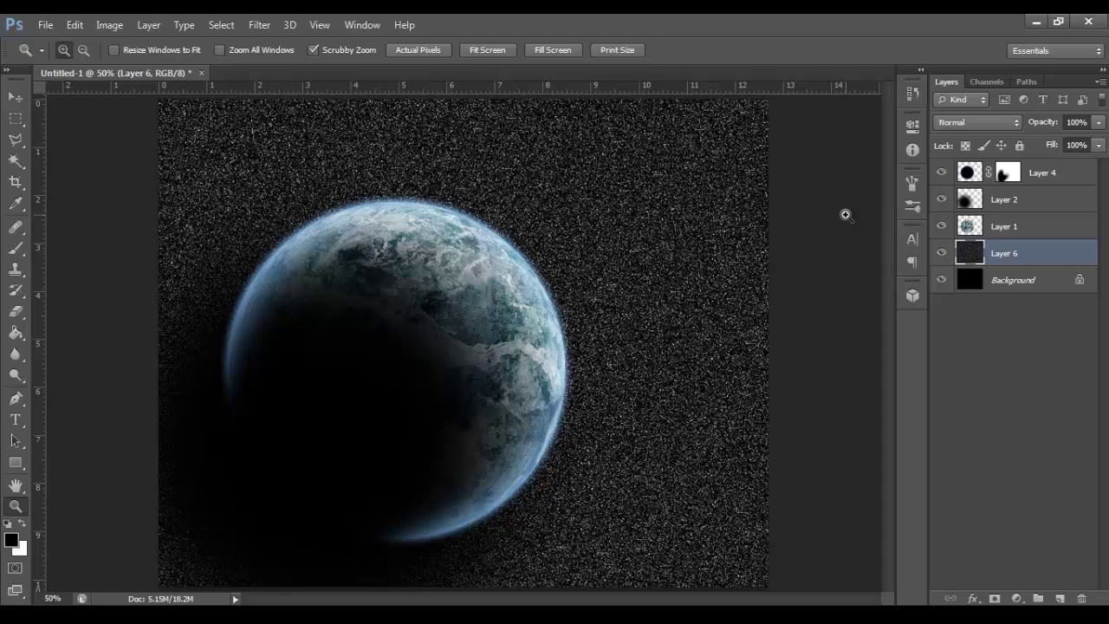
Add a layer mask to Layer 6 and fill it with Render > Clouds
left_click(995, 598)
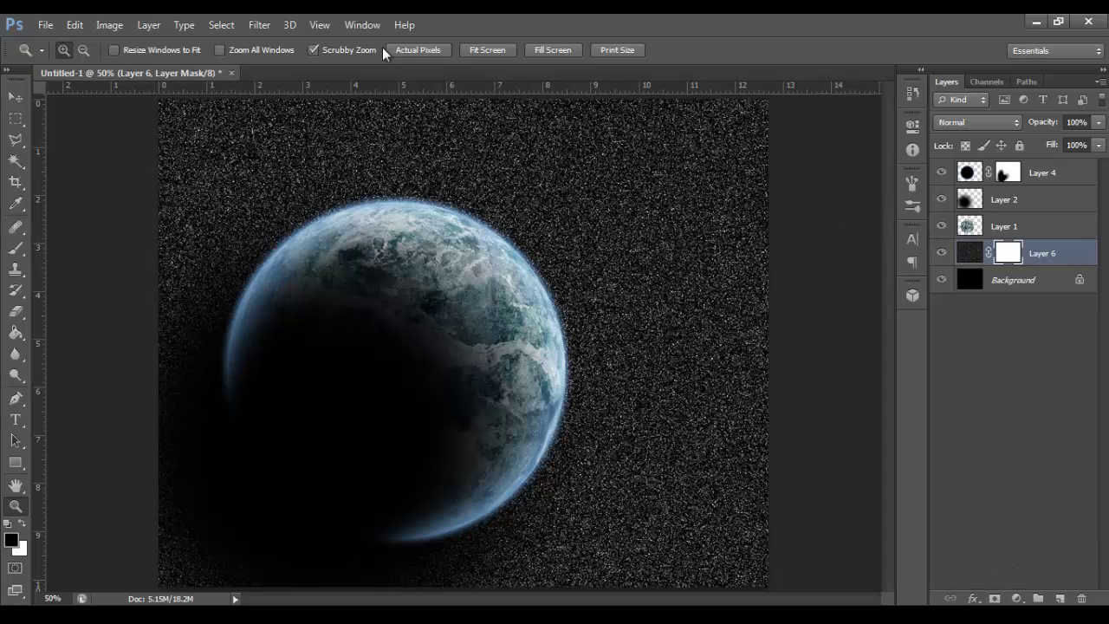
left_click(258, 24)
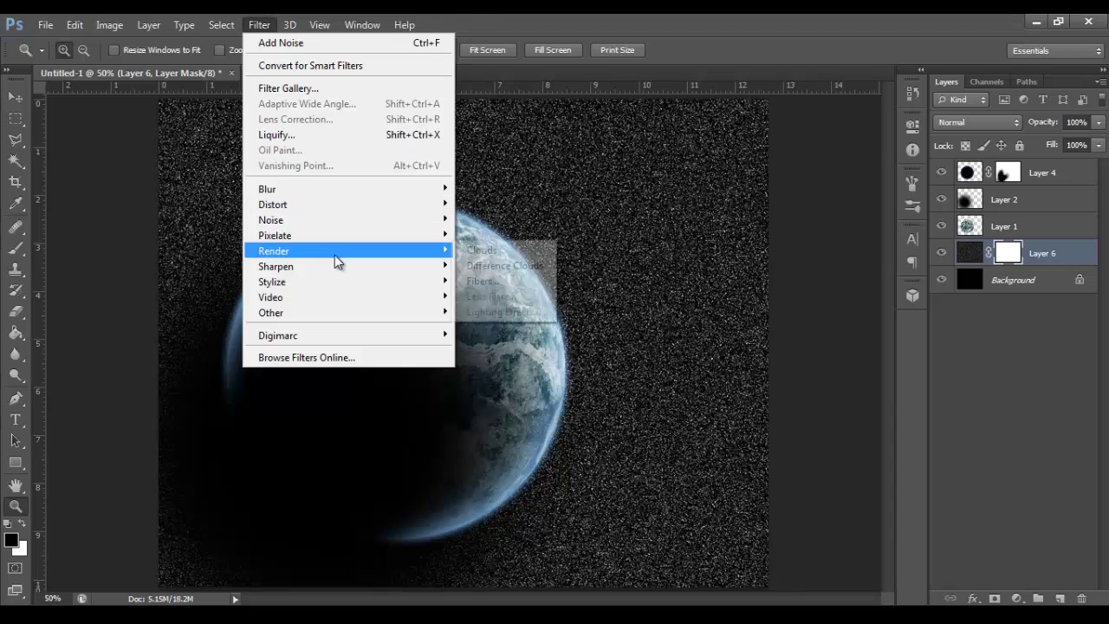
mouse_move(334, 255)
left_click(475, 250)
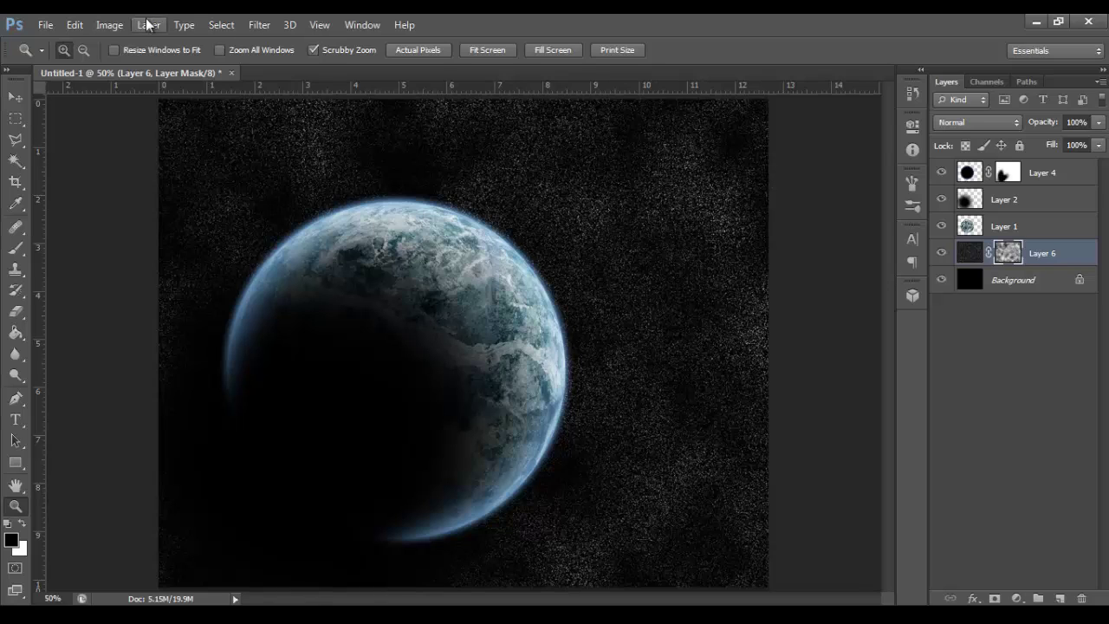
left_click(110, 24)
left_click(508, 33)
Colorize Layer 6's star pixels with Hue/Saturation at hue 207, saturation 30
left_click(968, 260)
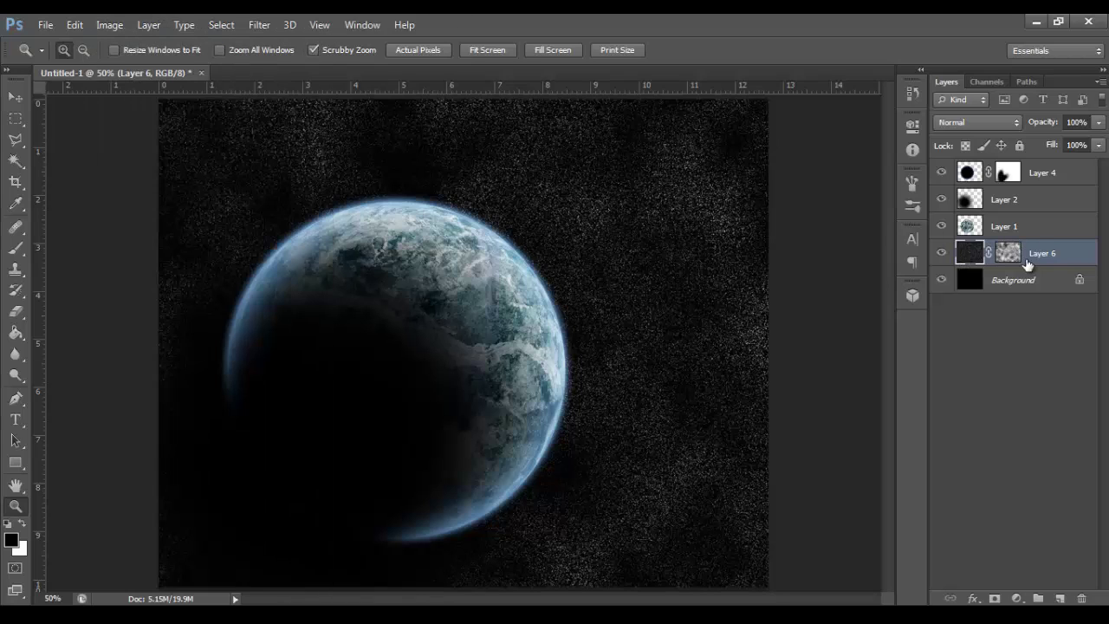
left_click(95, 23)
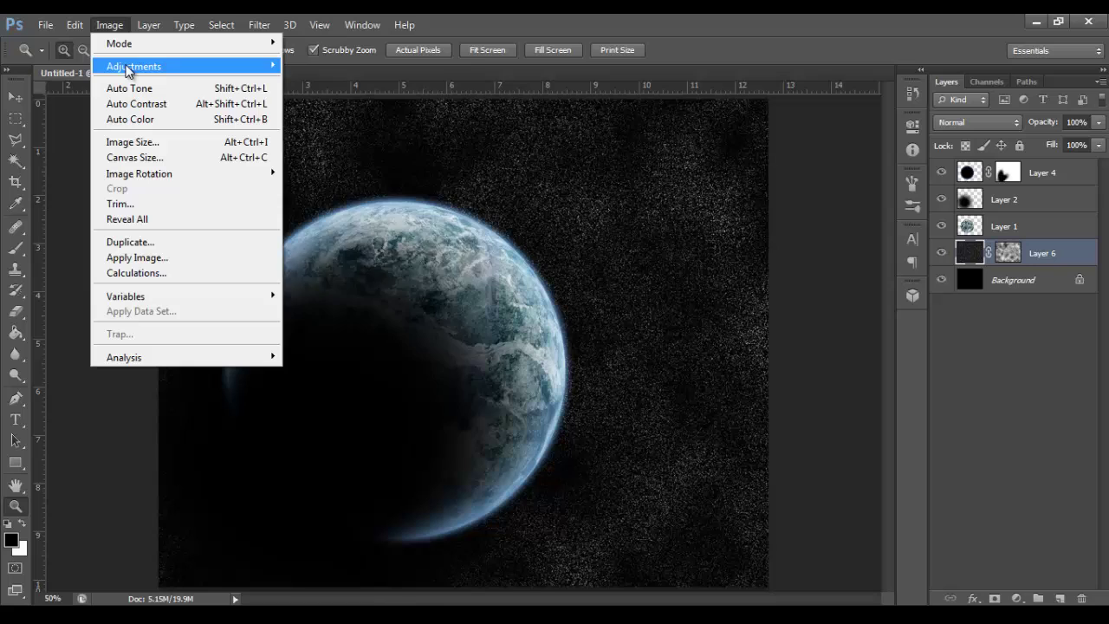
mouse_move(139, 66)
left_click(347, 150)
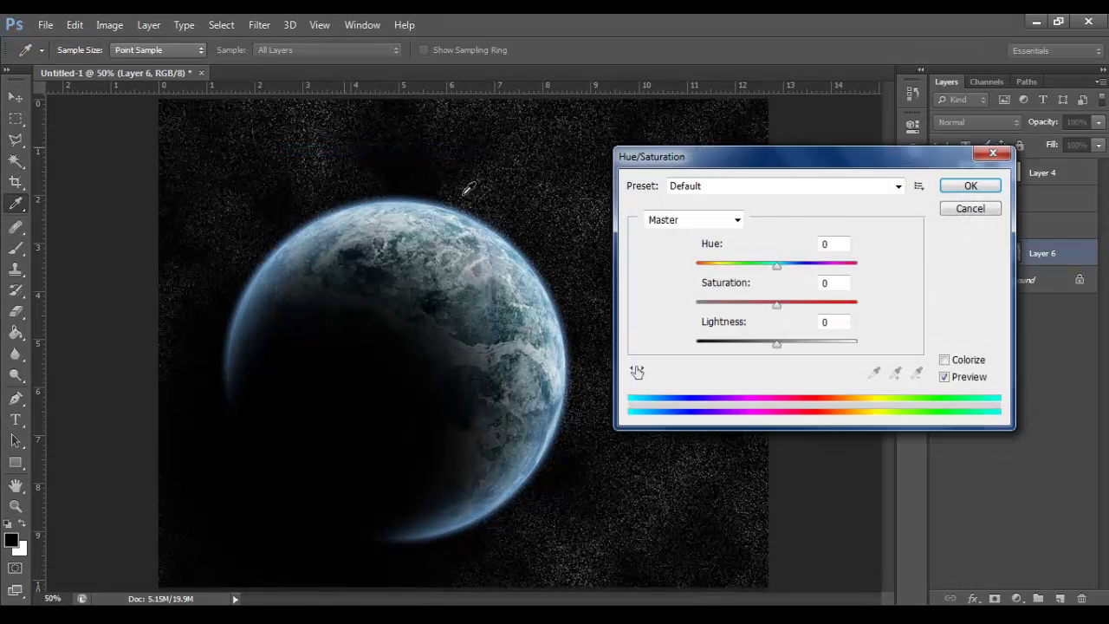
left_click_drag(849, 159, 919, 214)
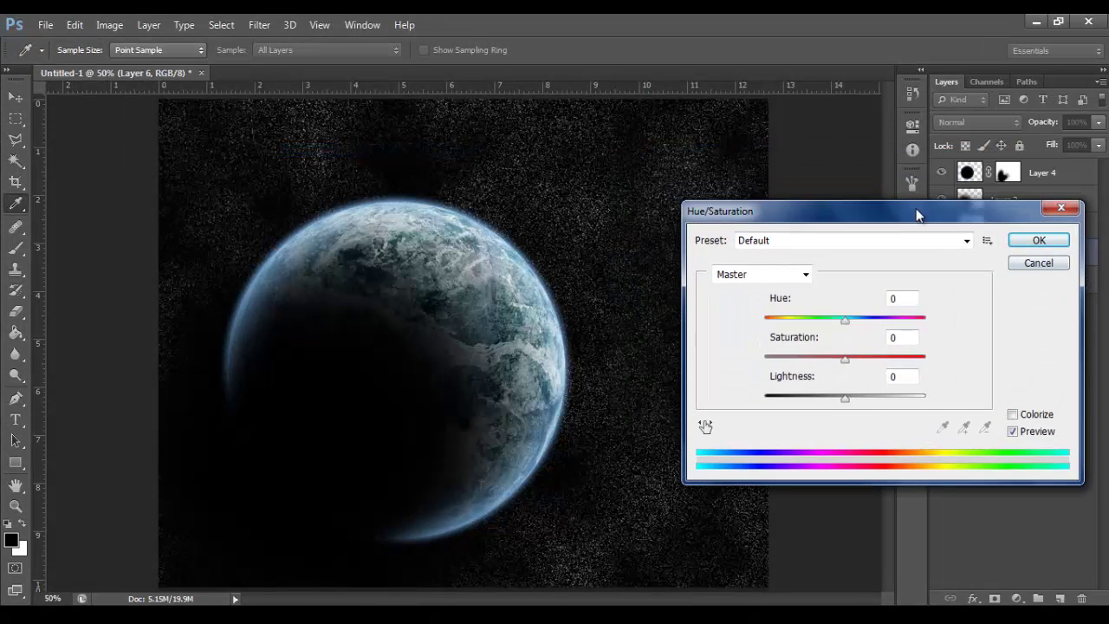
left_click(1013, 415)
left_click_drag(765, 319, 813, 366)
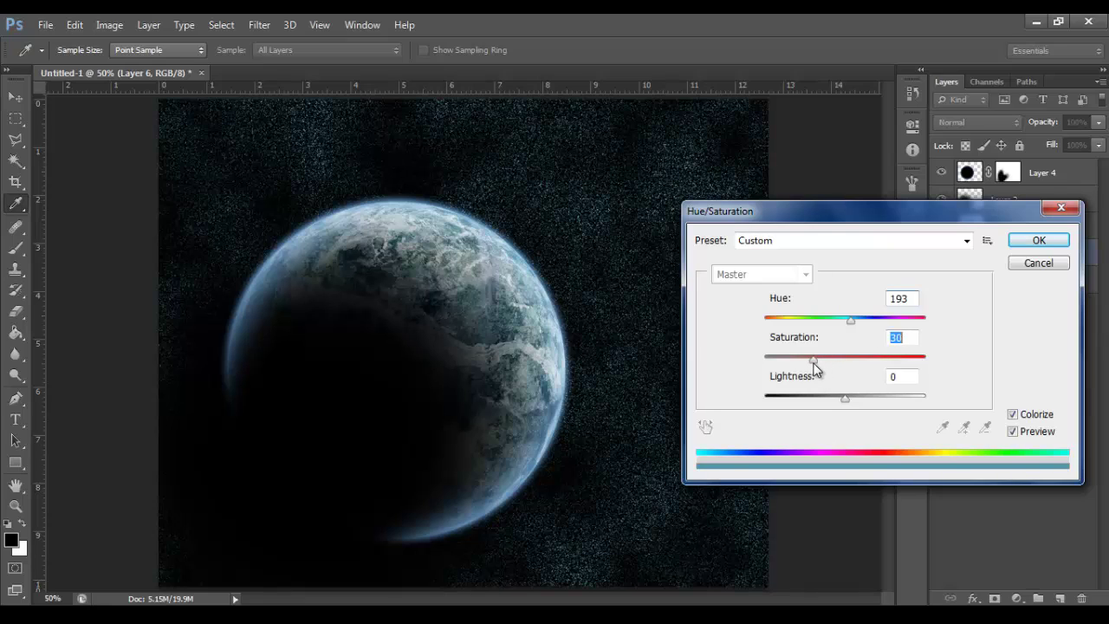
left_click_drag(850, 321, 860, 324)
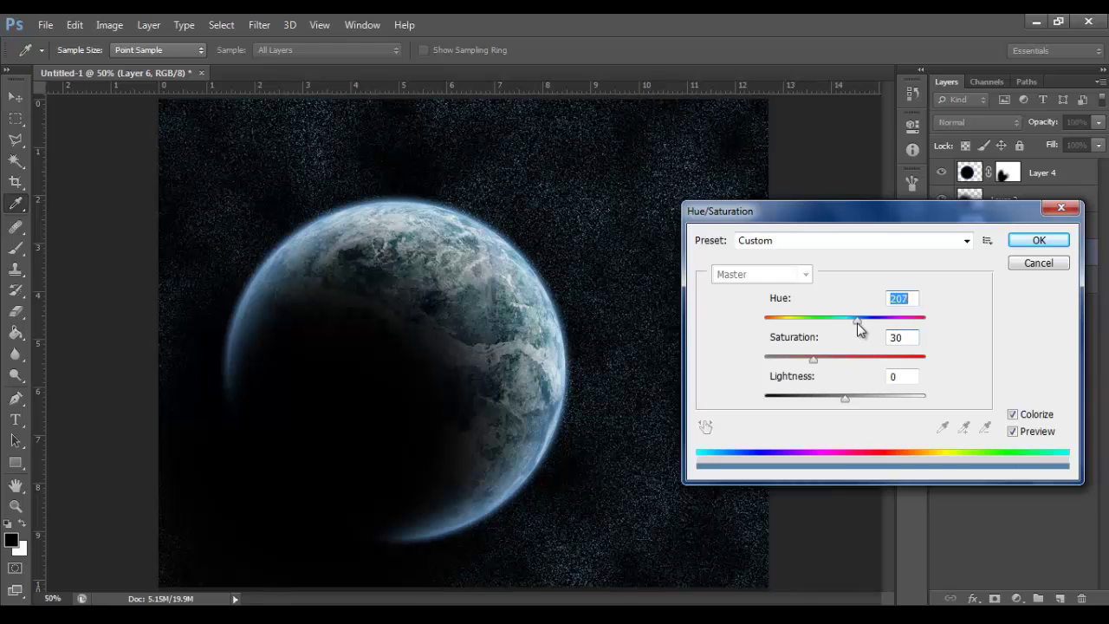
left_click(1044, 240)
key("z")
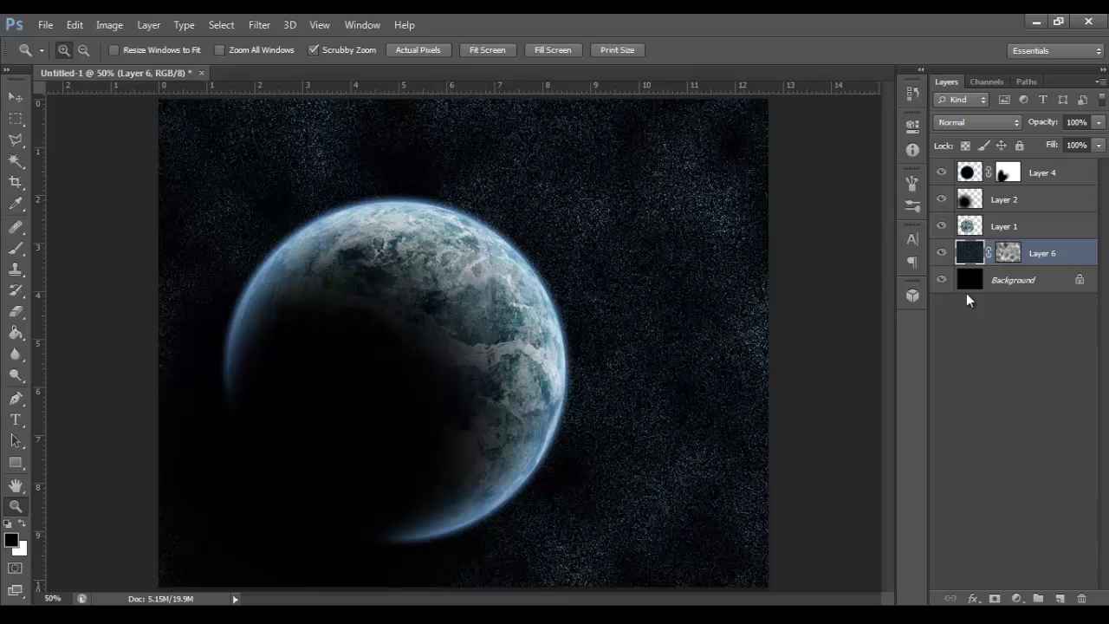
Rename Layer 2 to 'Shadow' and check its effect by toggling visibility
left_click(1046, 204)
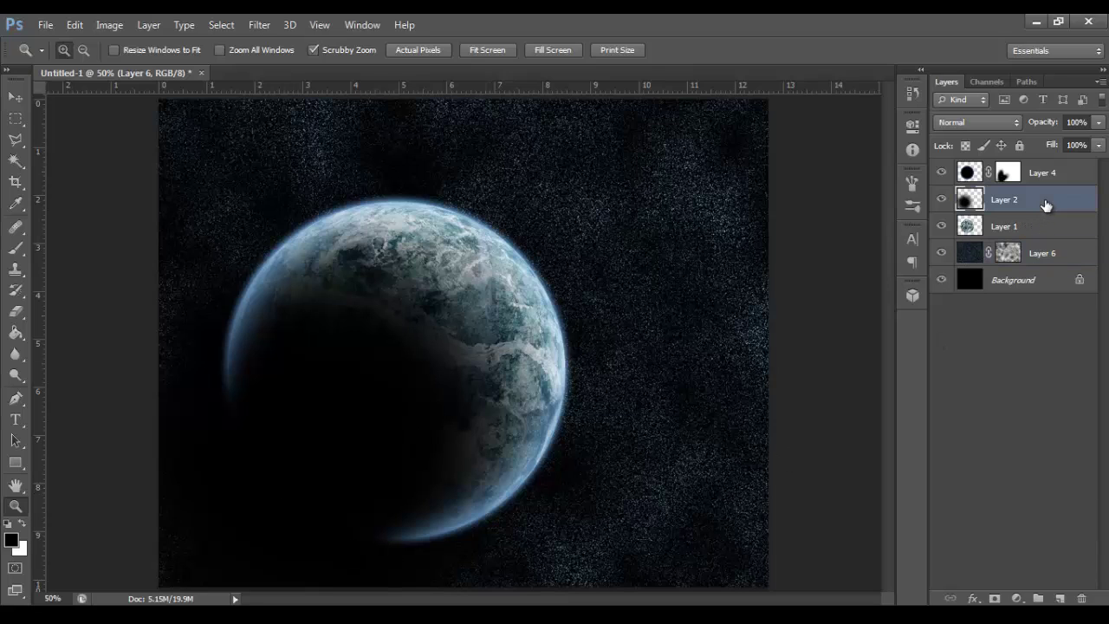
double_click(1003, 200)
type("Shadow")
key("Return")
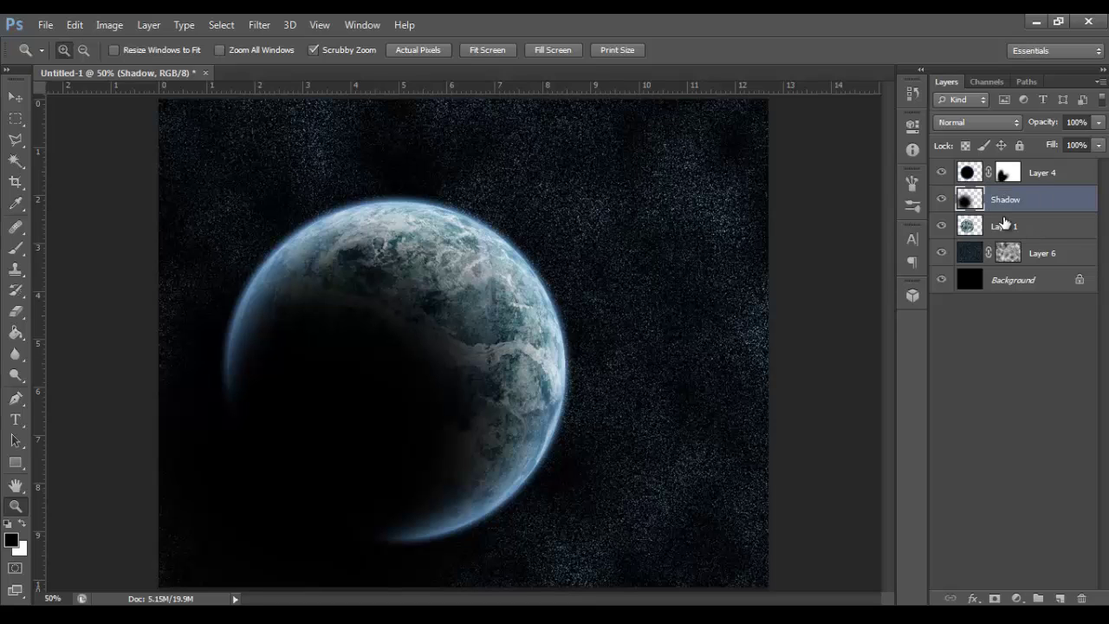
left_click(943, 200)
left_click(943, 200)
left_click(942, 200)
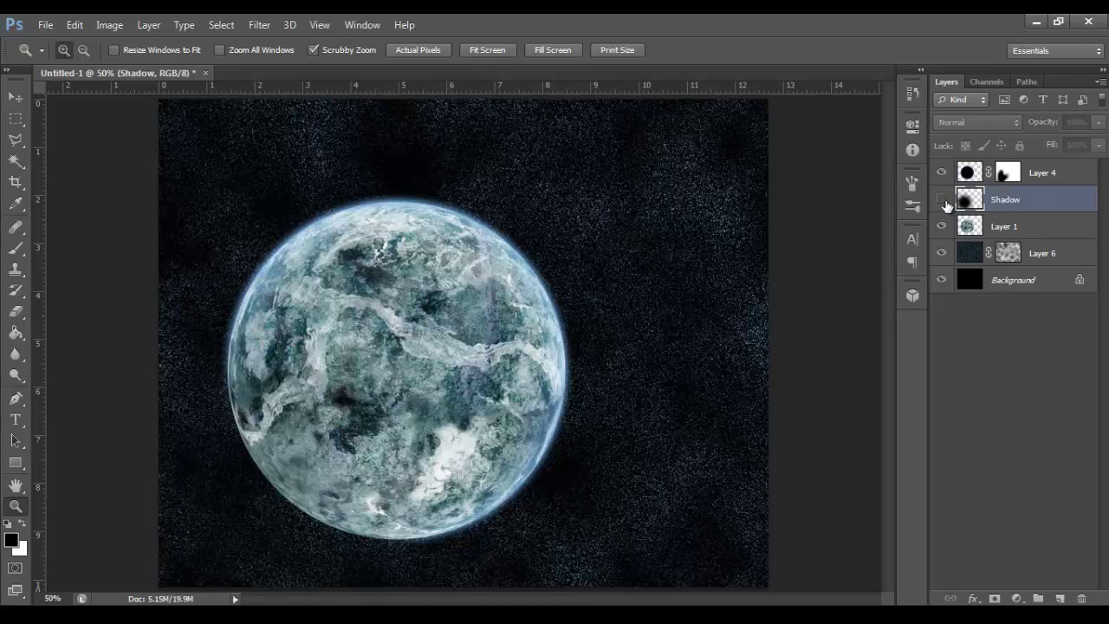
left_click(942, 200)
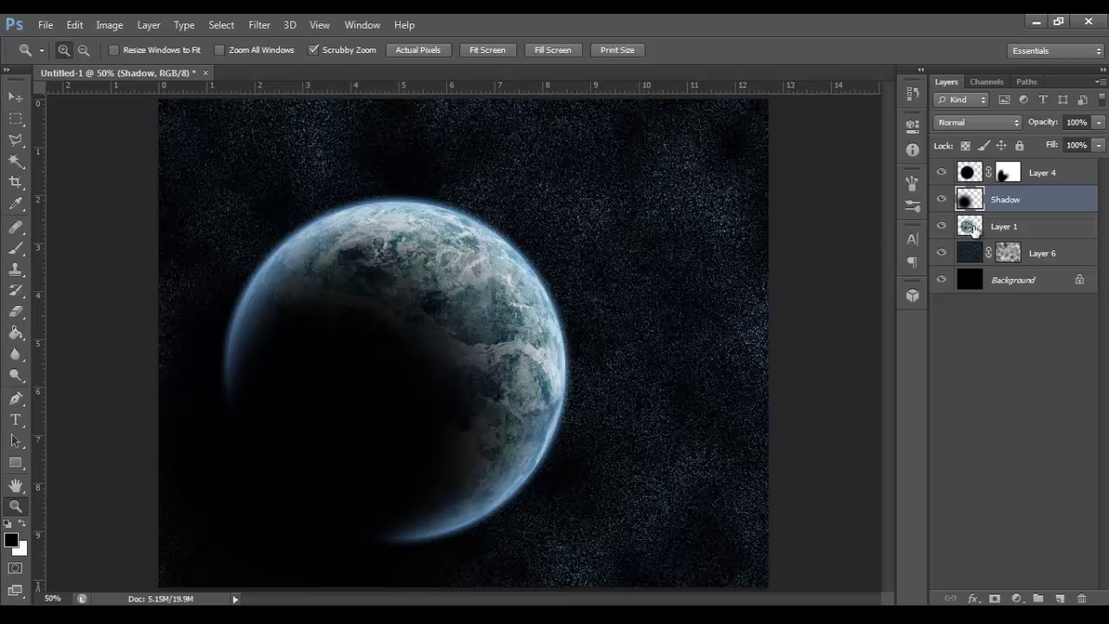
Delete the shadow outside the planet's disc and add a new layer above Layer 6
left_click(974, 229, "ctrl")
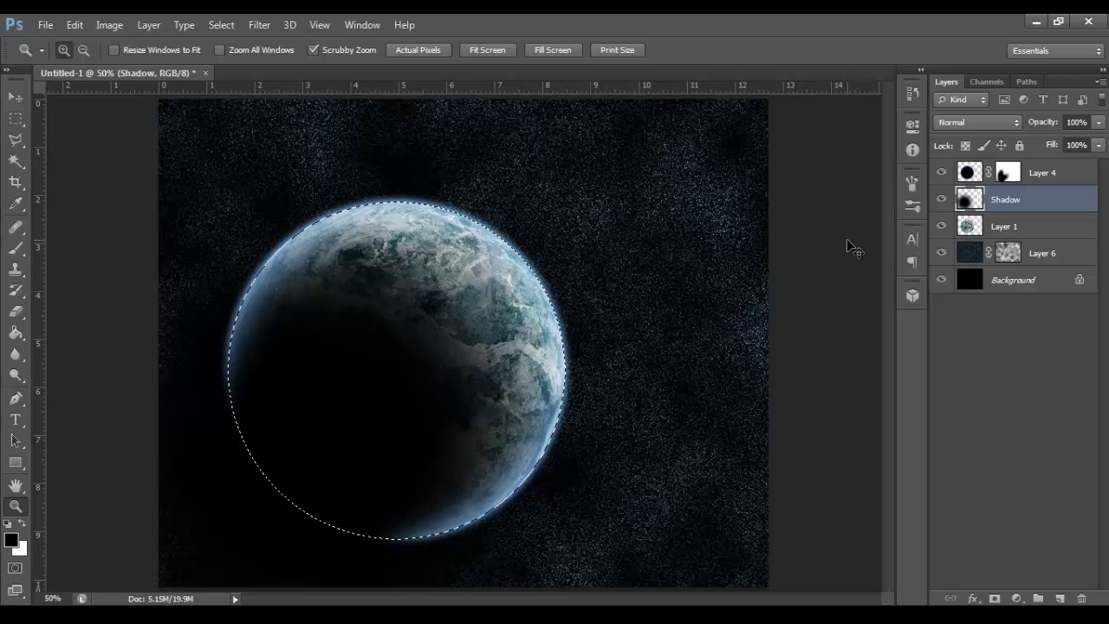
key("ctrl+shift+i")
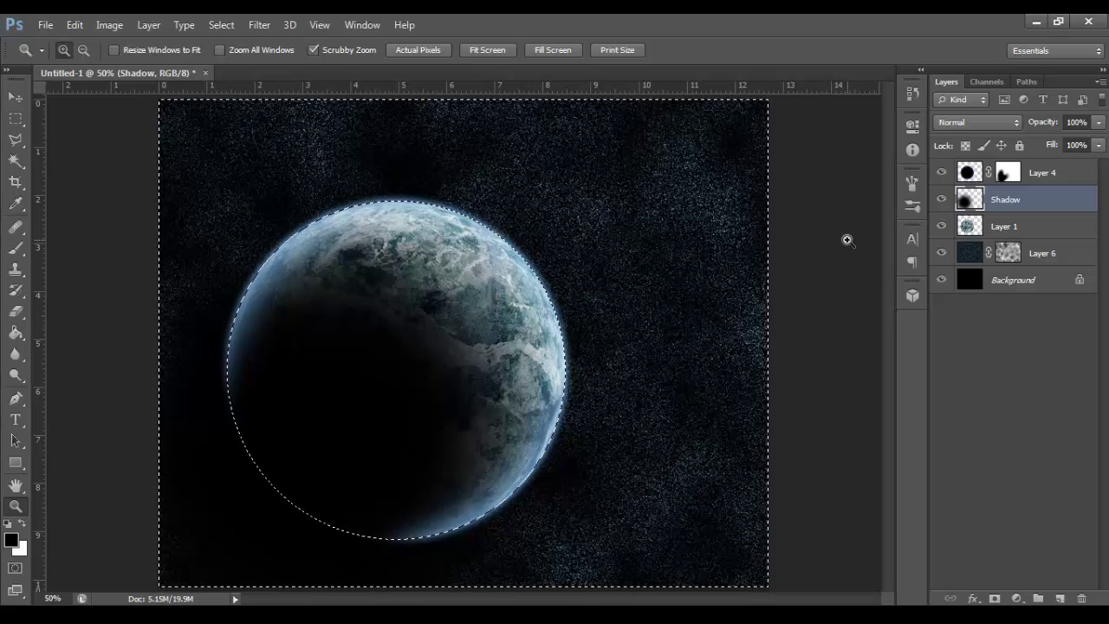
key("Delete")
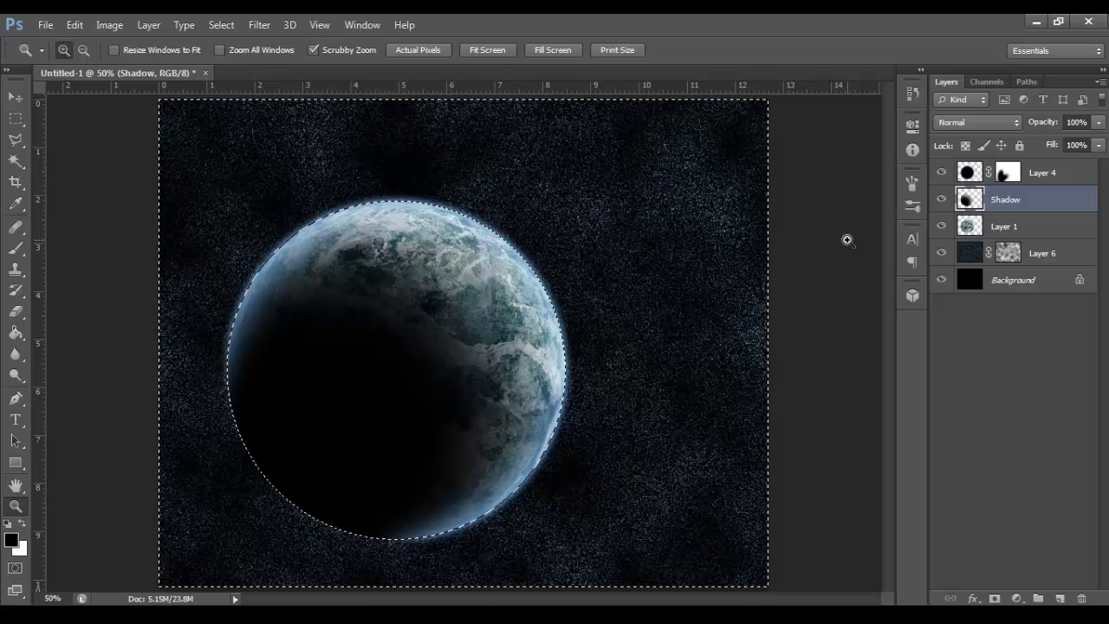
key("ctrl+d")
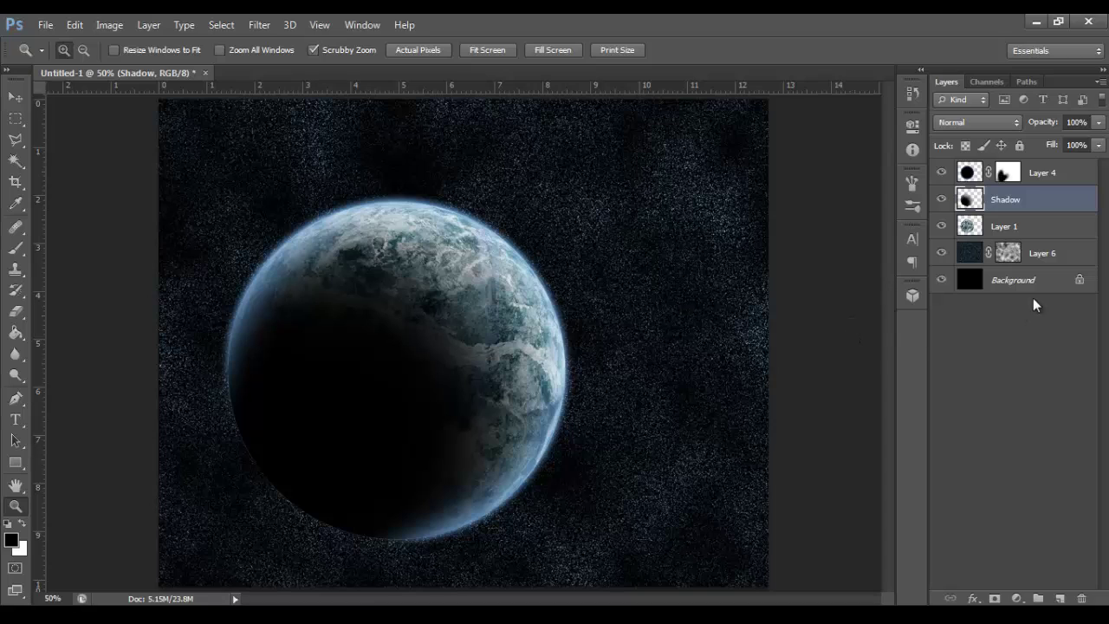
left_click(1076, 262)
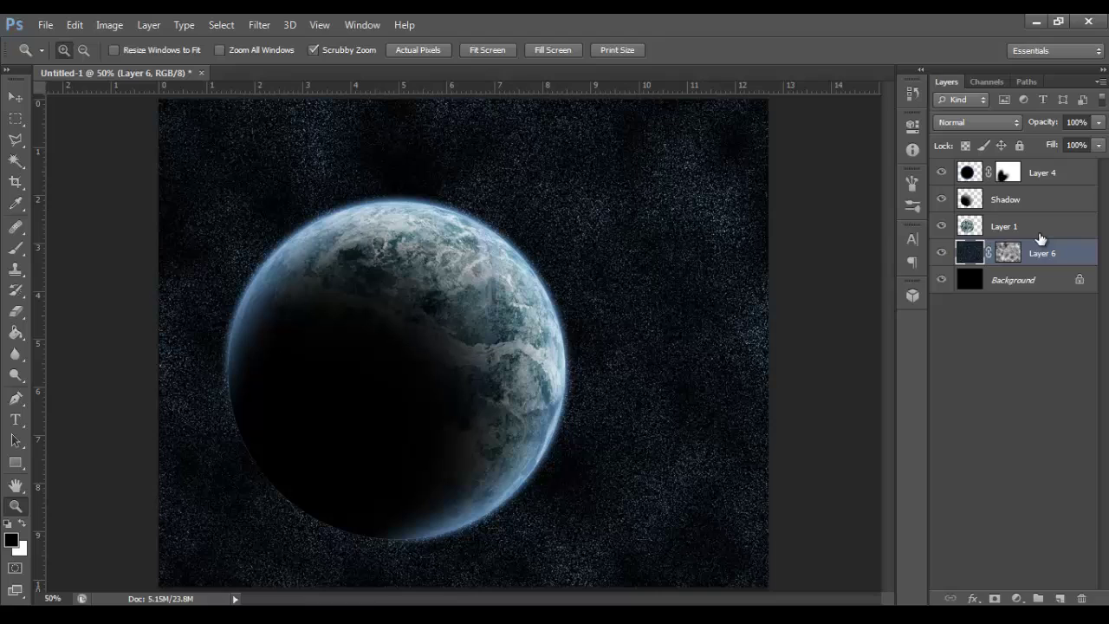
left_click(1060, 597)
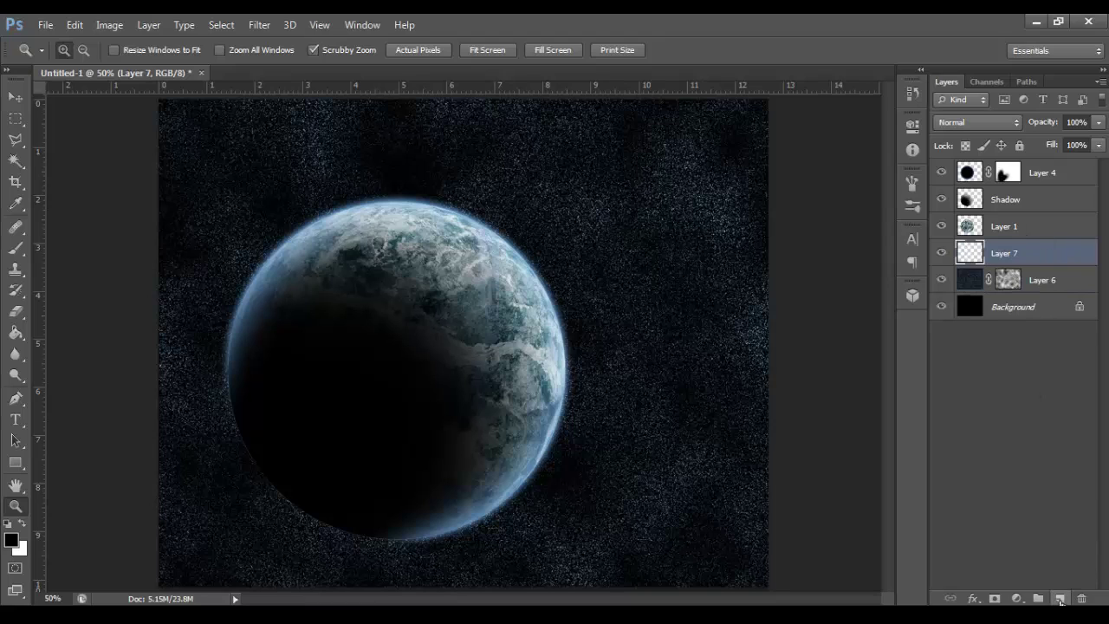
Paint soft black patches (319 px, 0% hardness, 50% opacity) right and lower-left of the planet
left_click(15, 249)
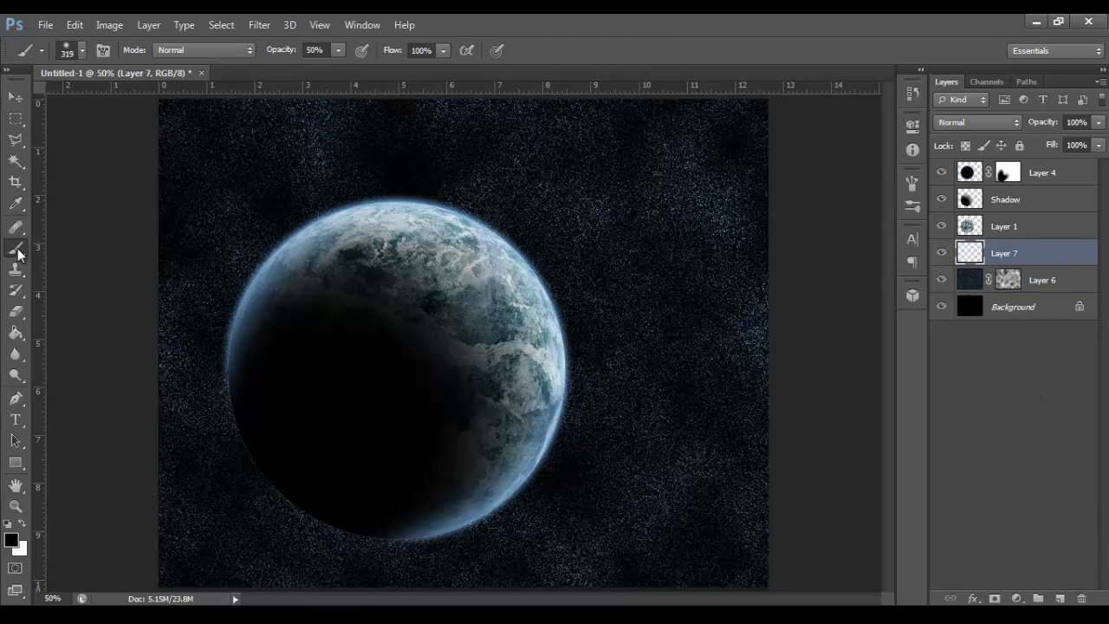
left_click(82, 49)
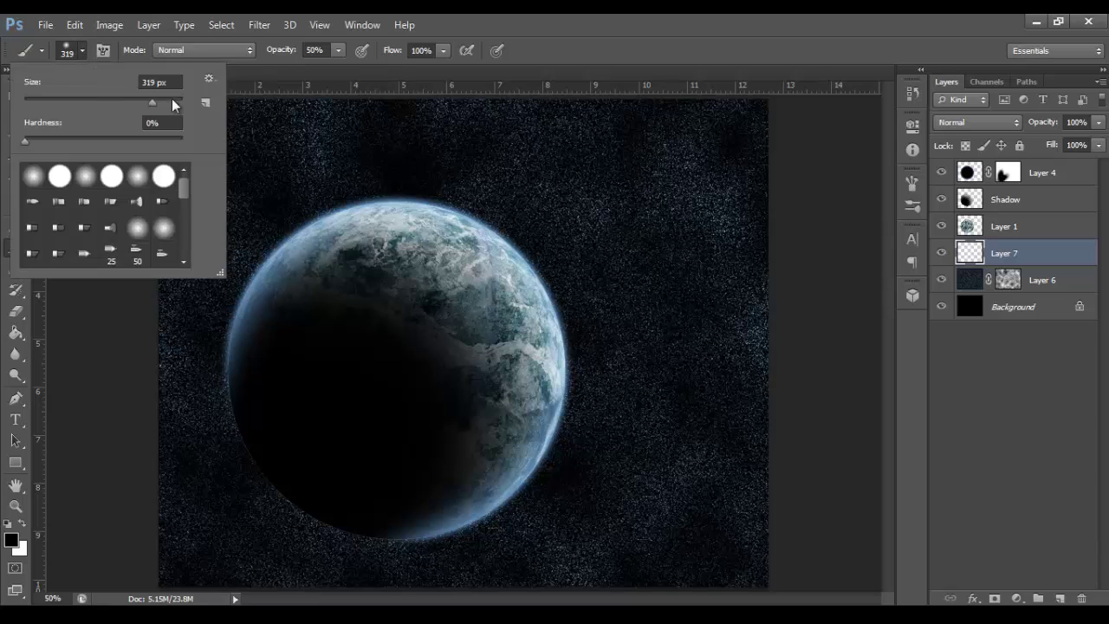
left_click(562, 15)
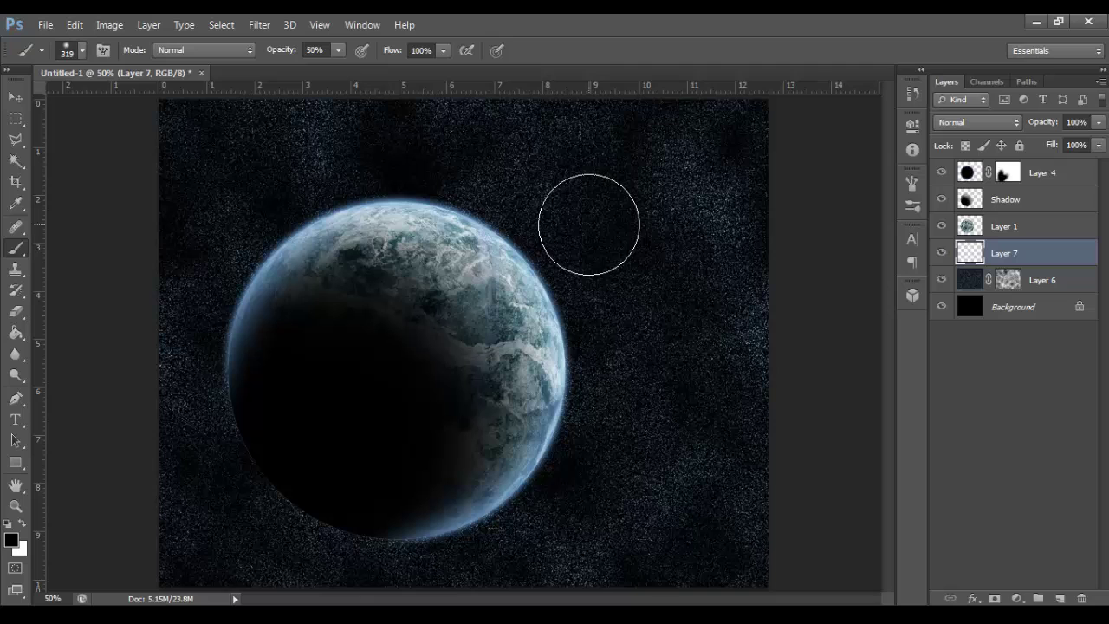
mouse_move(627, 255)
left_mouse_down()
mouse_move(677, 290)
mouse_move(696, 214)
mouse_move(656, 129)
left_mouse_up()
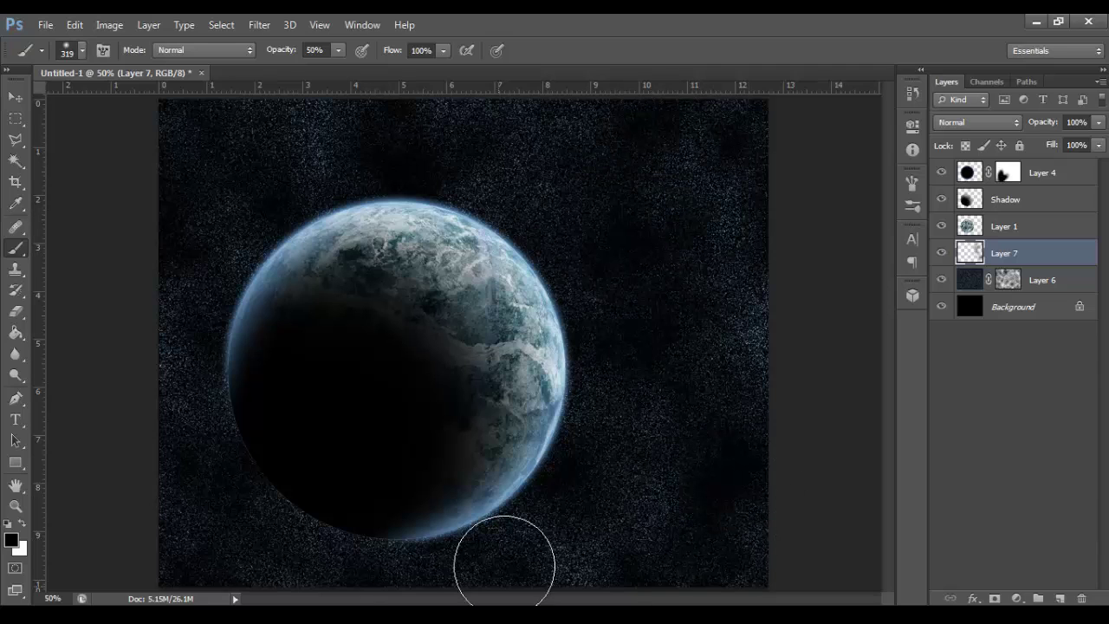
mouse_move(295, 545)
left_mouse_down()
mouse_move(258, 538)
mouse_move(184, 481)
mouse_move(228, 425)
left_mouse_up()
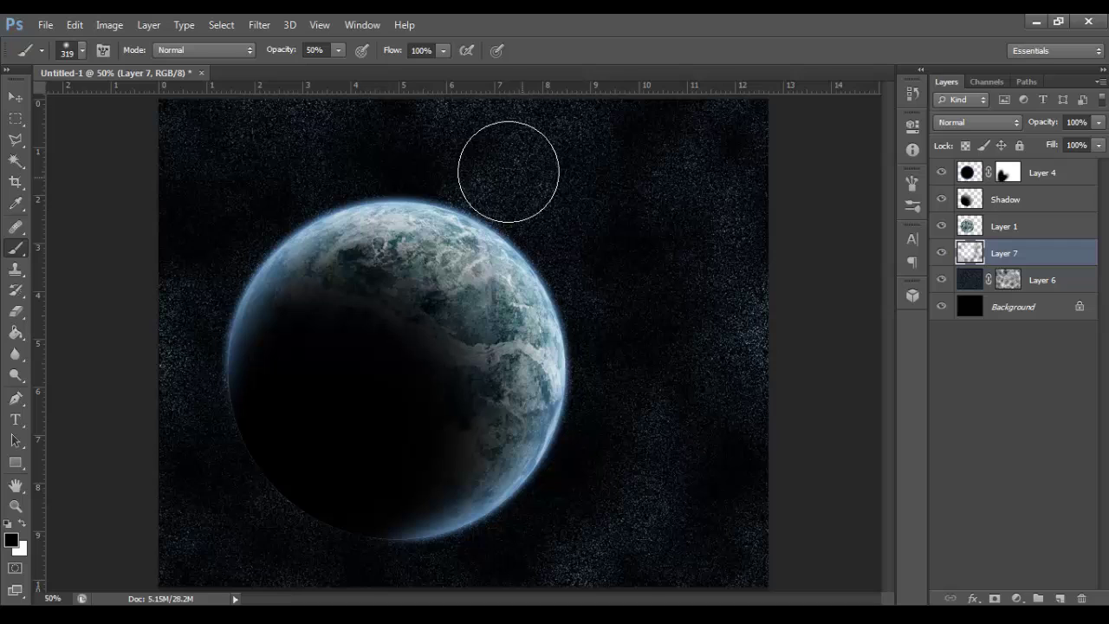
left_click_drag(771, 349, 755, 341)
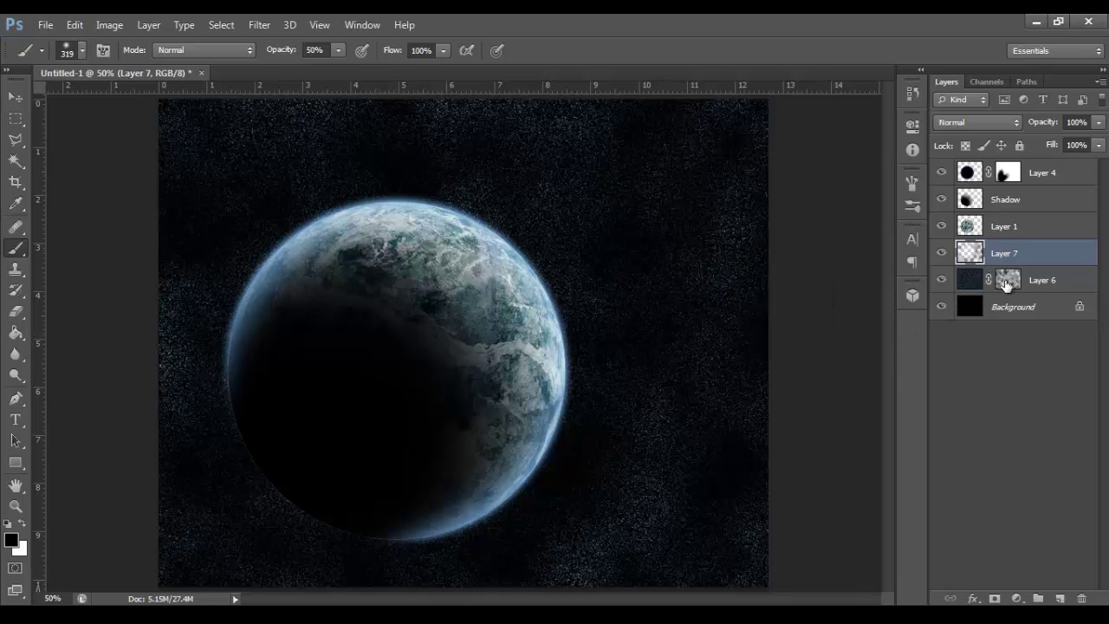
Merge Layers 6 and 7, duplicate the result as Layer 7 copy, and set it to Screen
left_click(1068, 286, "shift")
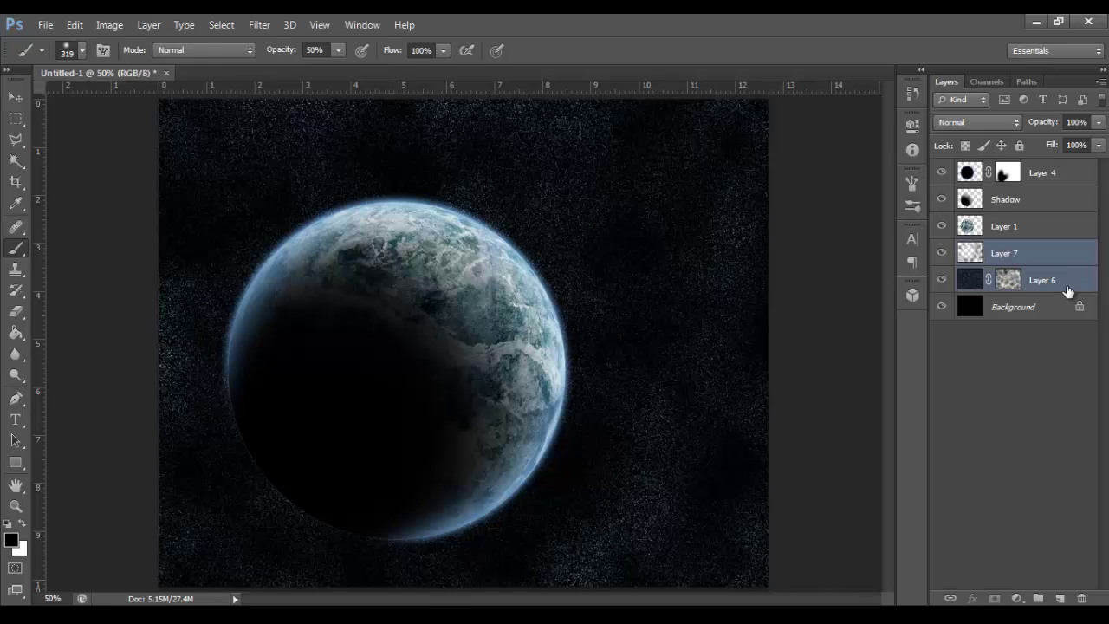
key("ctrl+e")
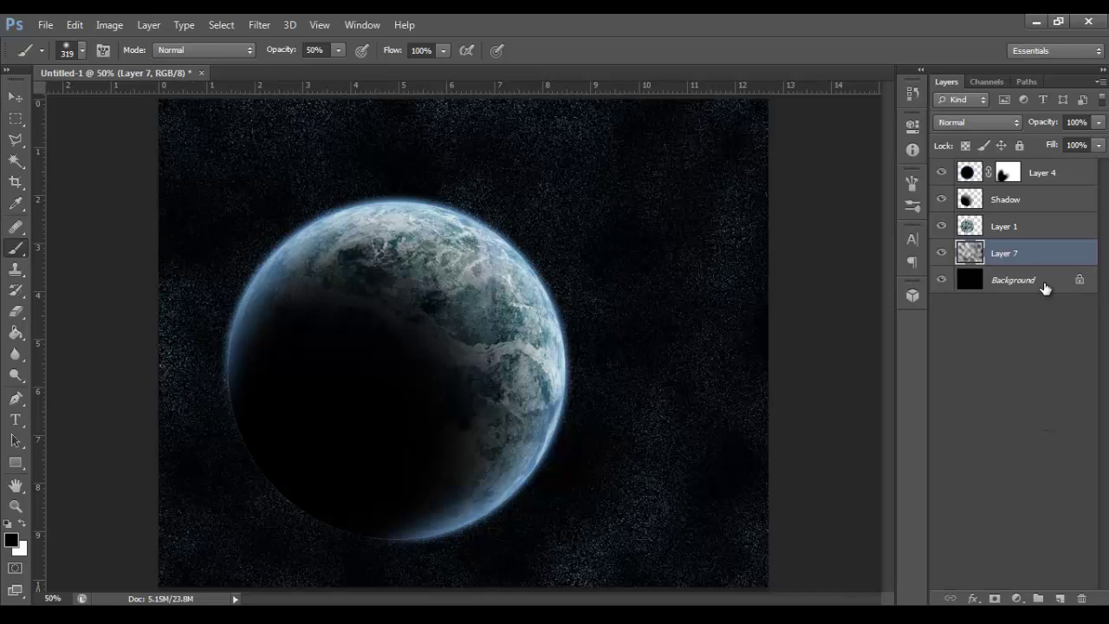
right_click(1045, 255)
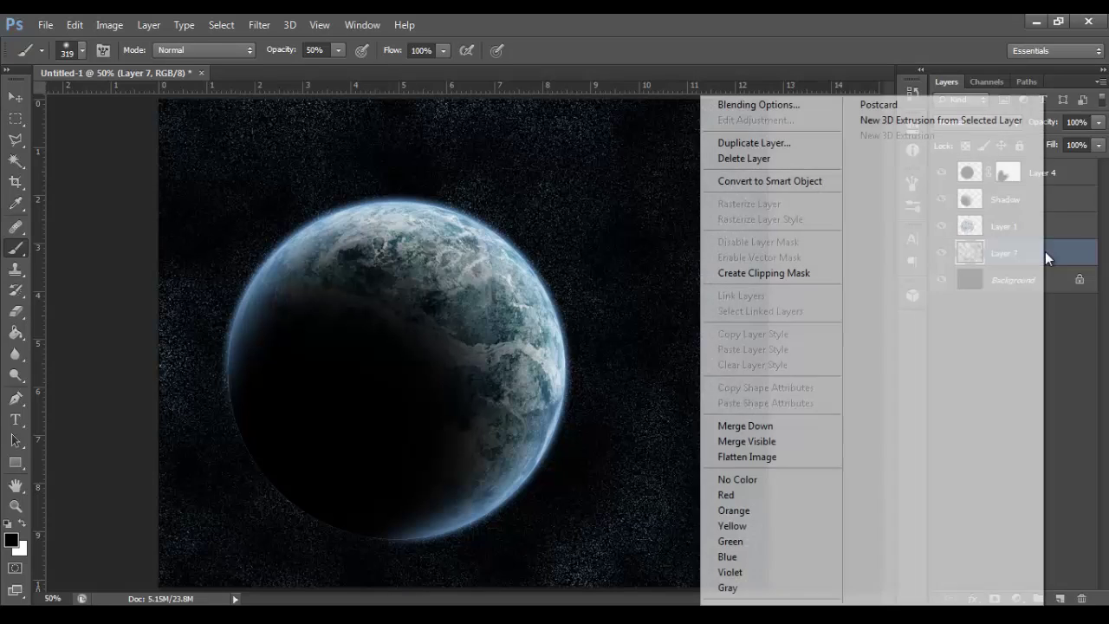
left_click(814, 144)
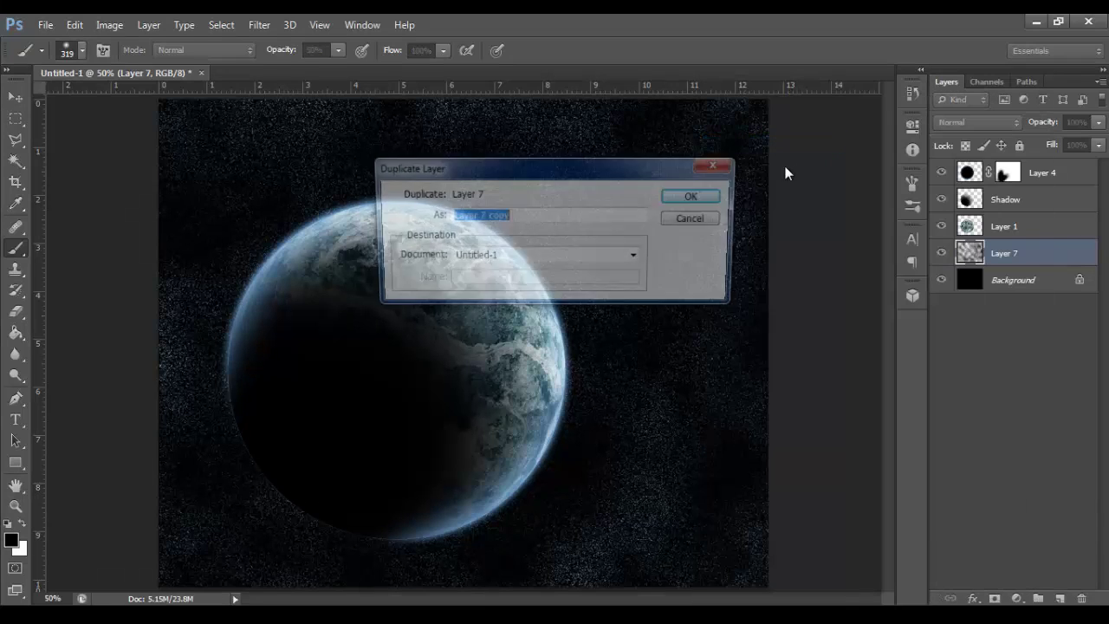
left_click(720, 197)
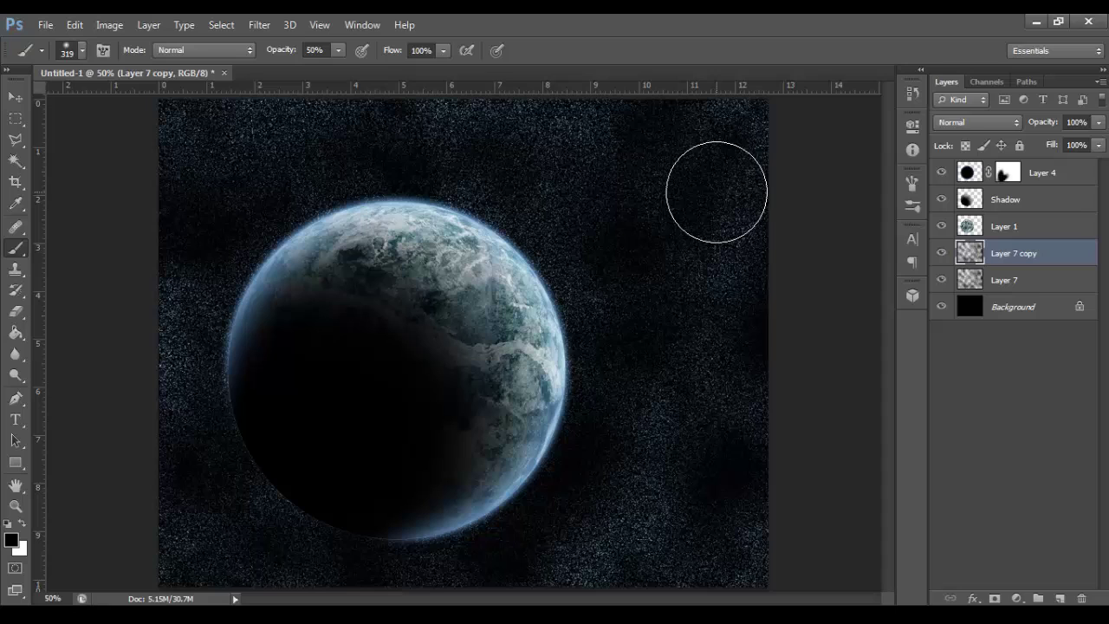
left_click(977, 124)
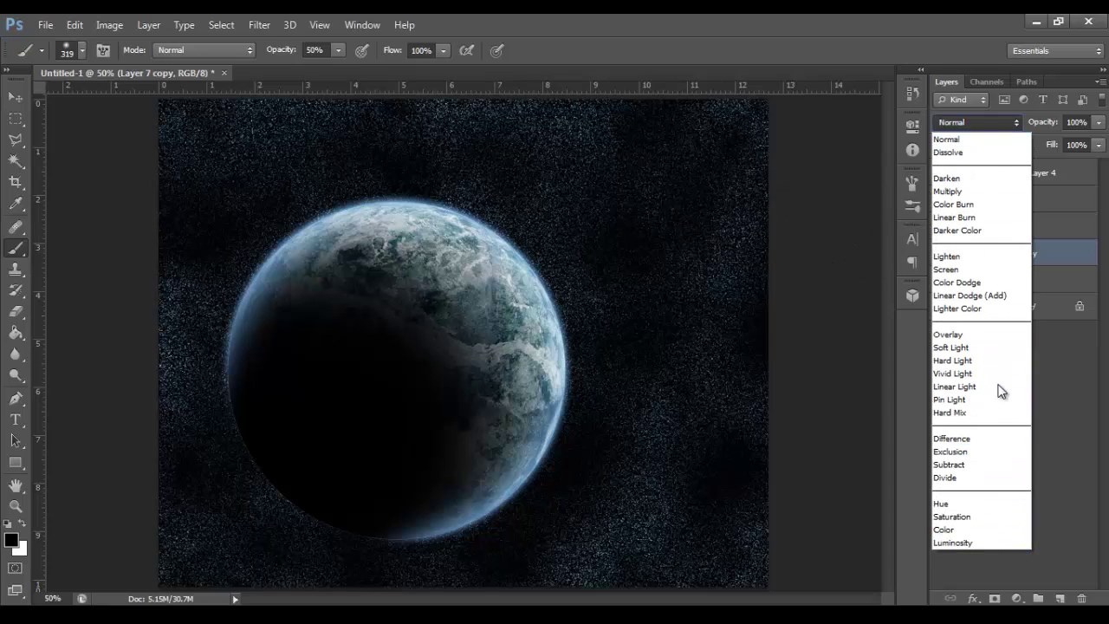
left_click(984, 270)
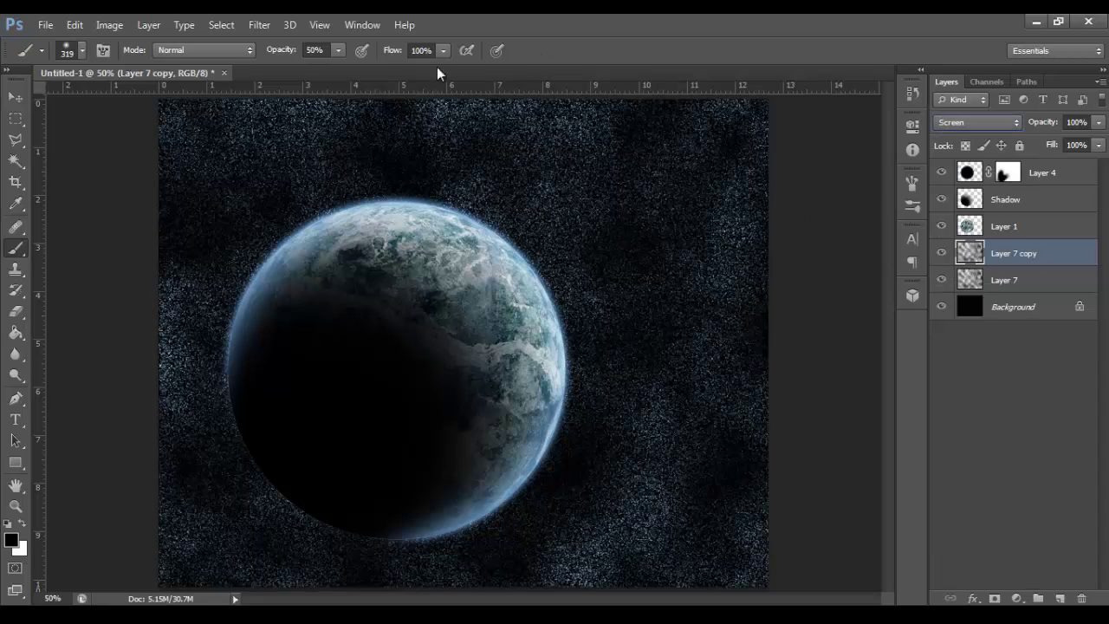
left_click(260, 26)
Apply a Gaussian Blur of roughly 1–1.5 pixels radius to Layer 7 copy
mouse_move(337, 192)
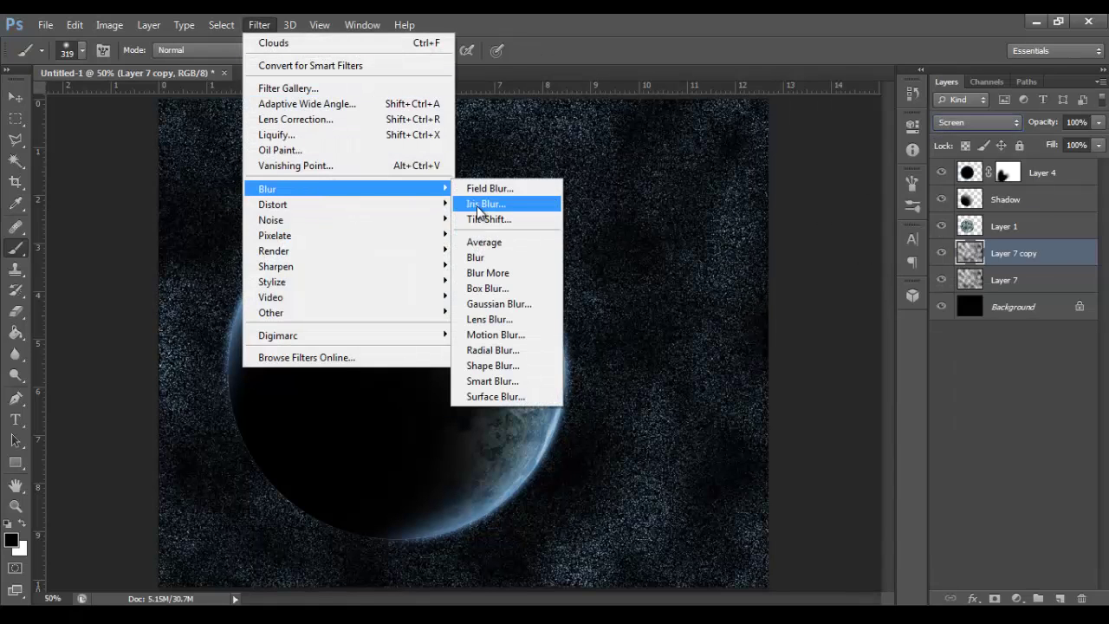
left_click(499, 304)
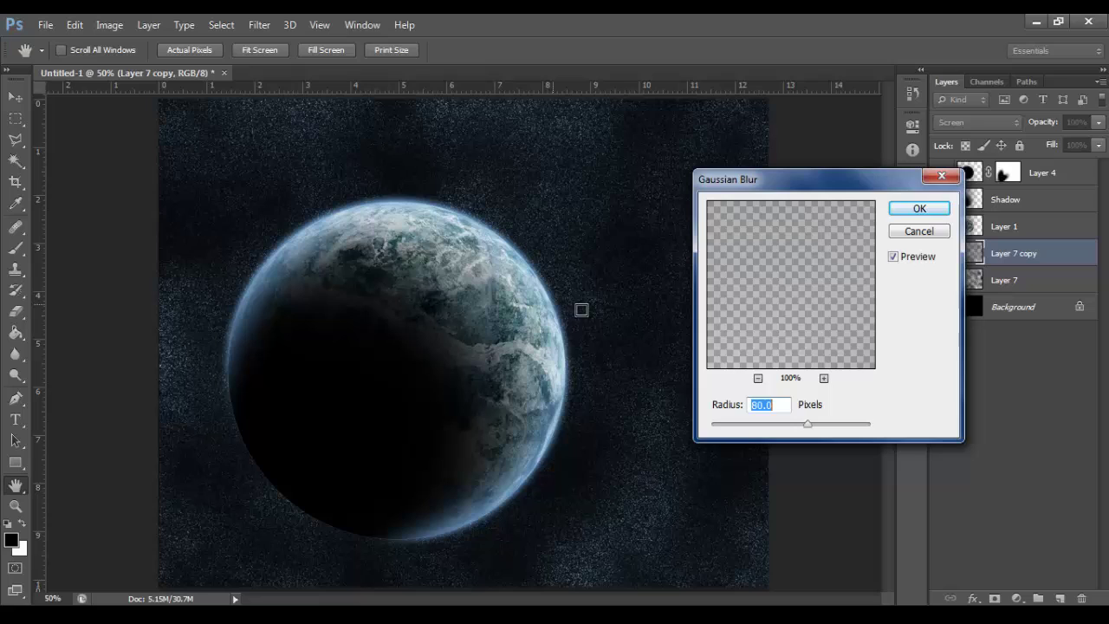
type("2")
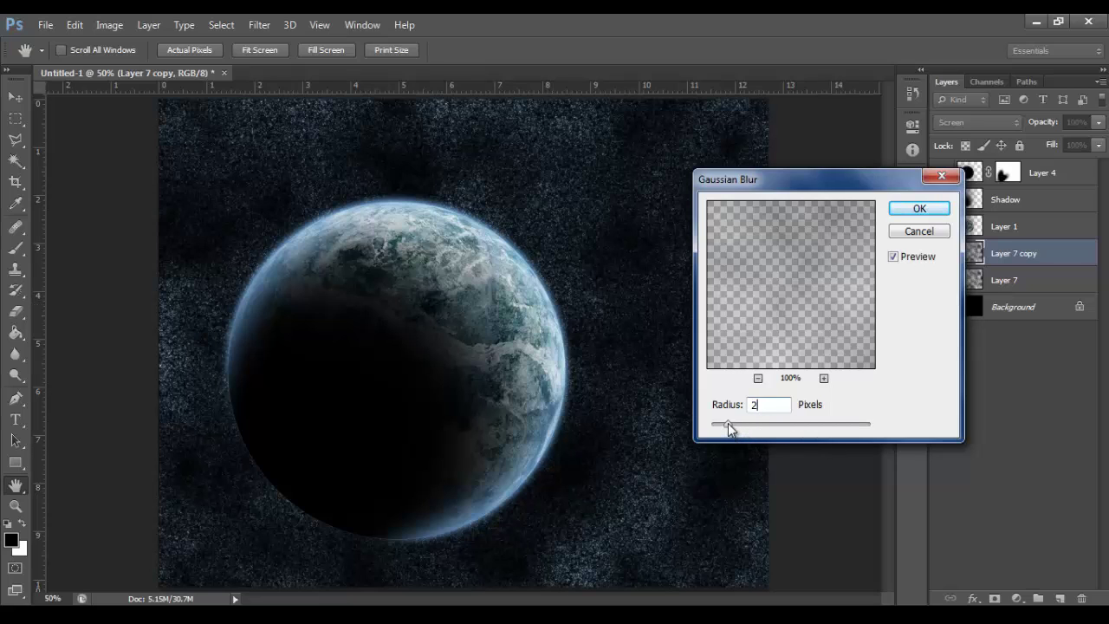
left_click_drag(727, 423, 724, 424)
type("1.")
left_click(919, 209)
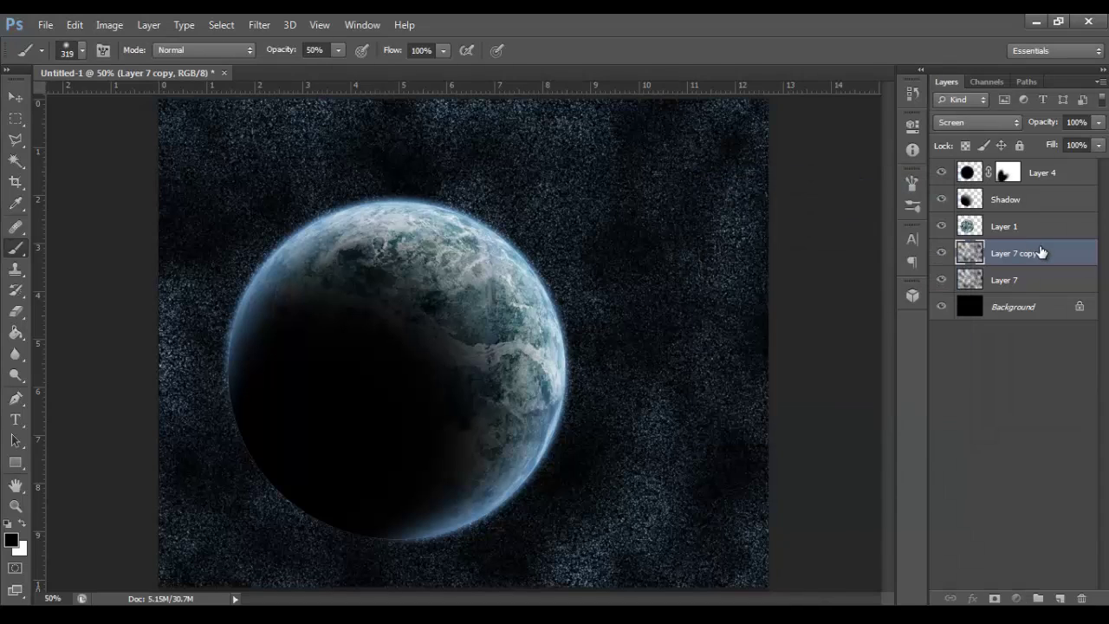
Move Layer 7 copy below Layer 7 and set Layer 7 to Screen blending
left_click_drag(1042, 252, 1042, 286)
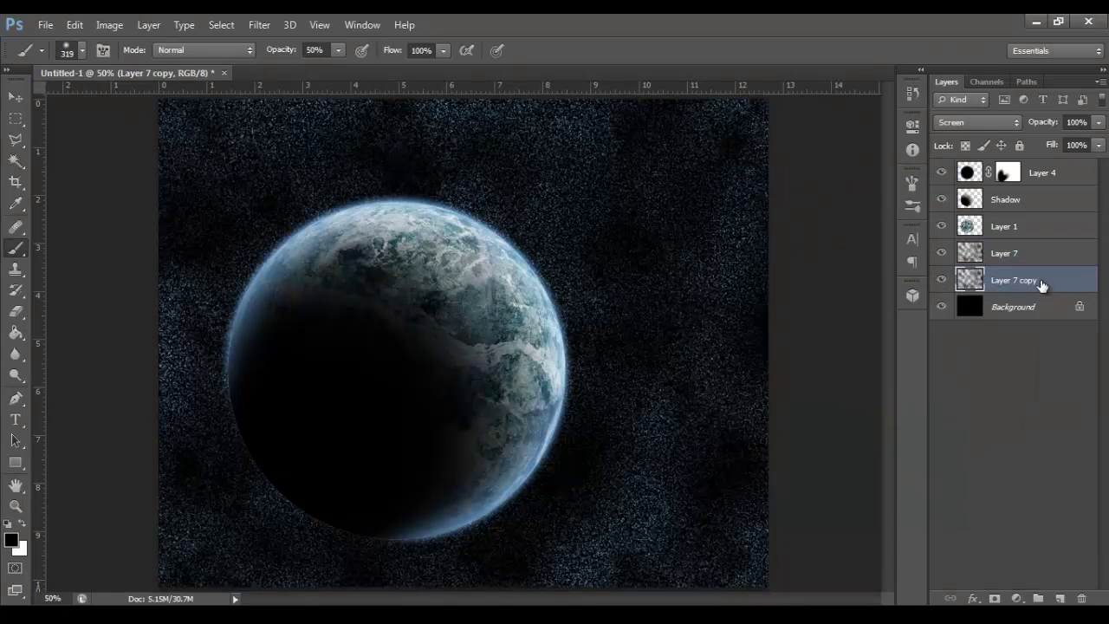
left_click(1036, 253)
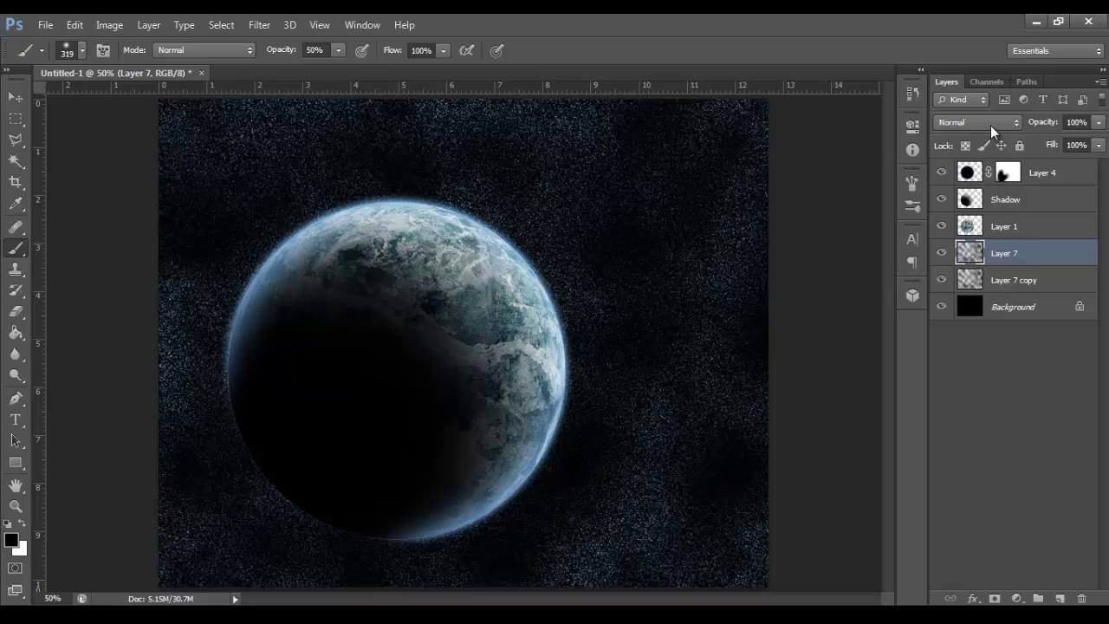
left_click(990, 124)
left_click(971, 270)
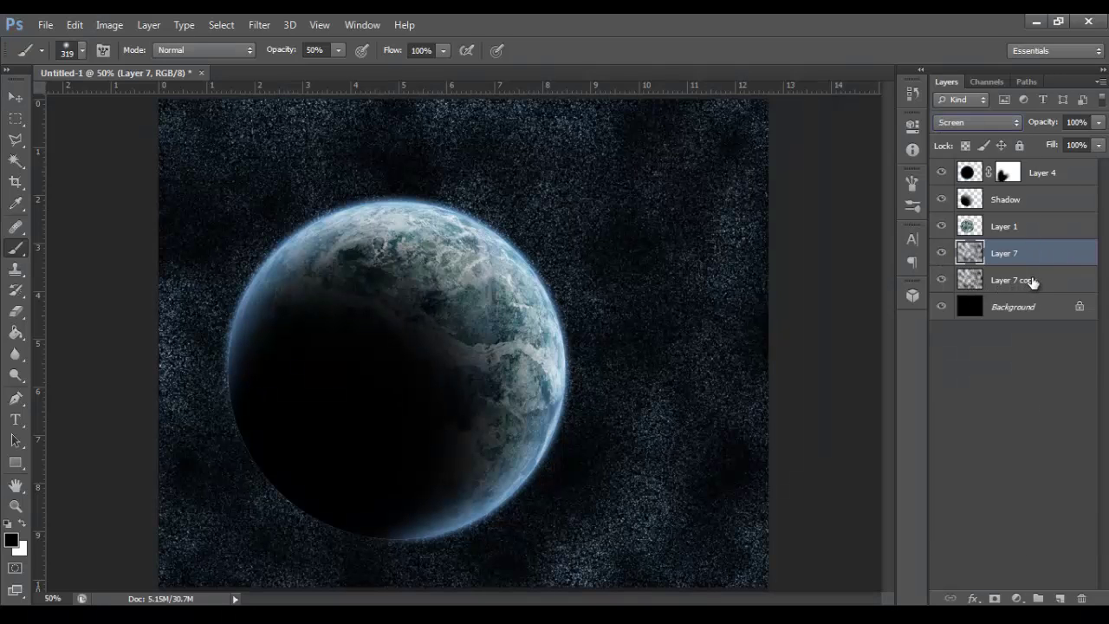
Boost the stars' saturation to +64, then merge both star layers into Background
left_click(104, 26)
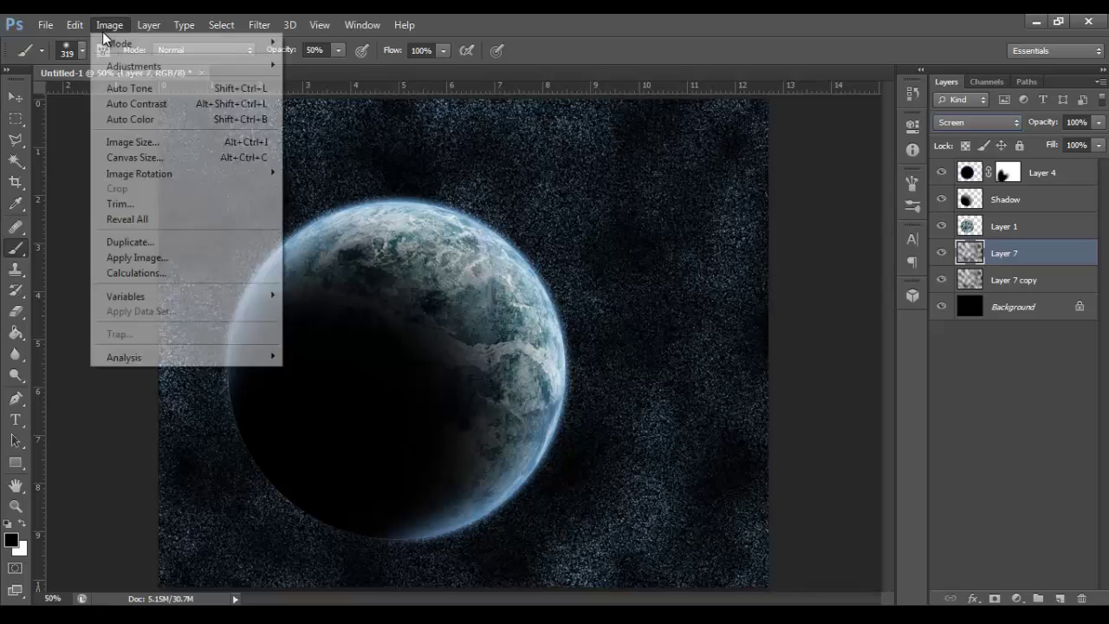
mouse_move(143, 73)
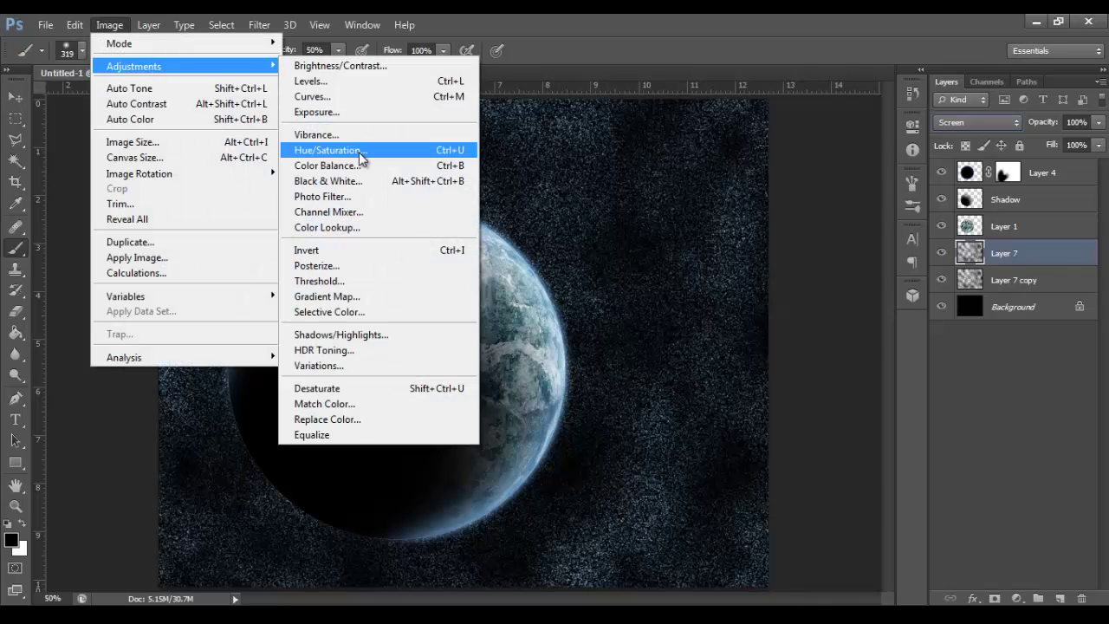
left_click(373, 150)
left_click_drag(845, 358, 897, 364)
left_click(1038, 240)
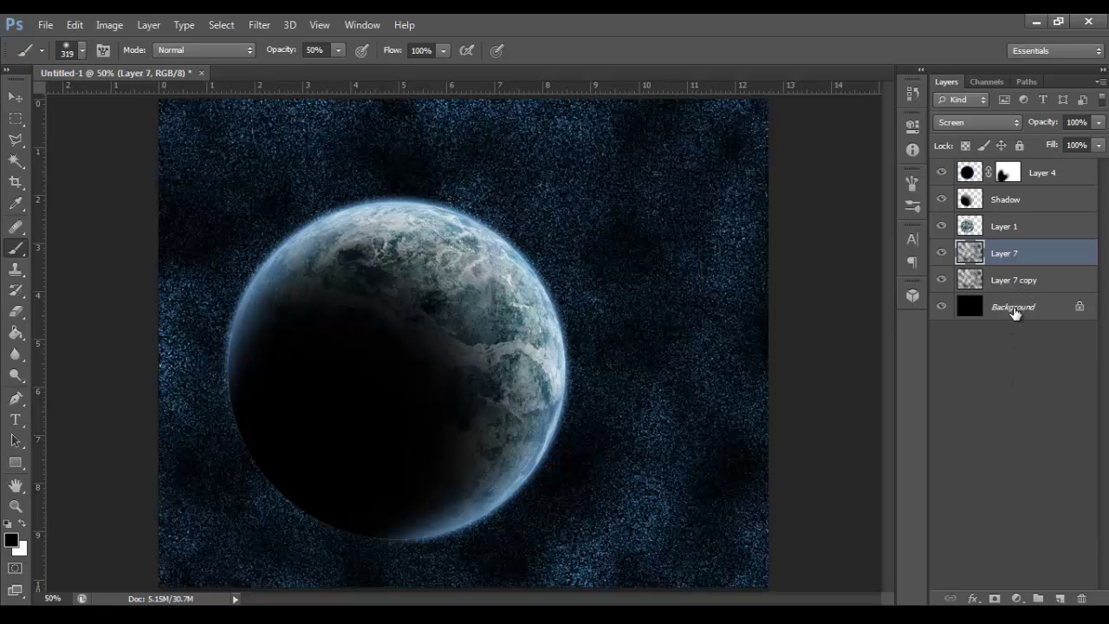
left_click(1003, 307, "shift")
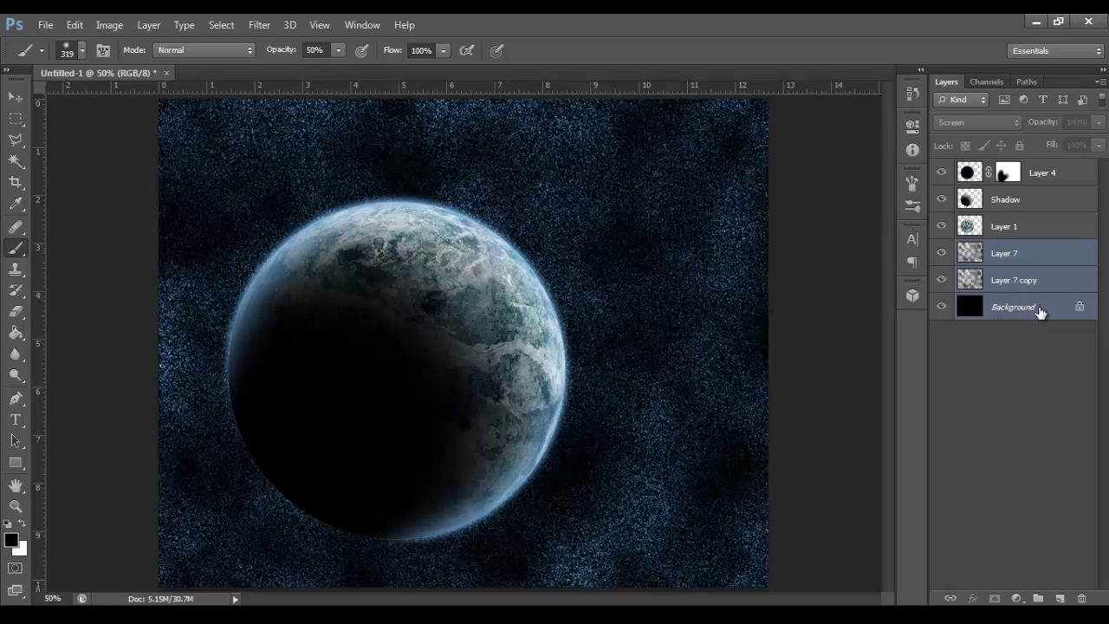
key("ctrl+e")
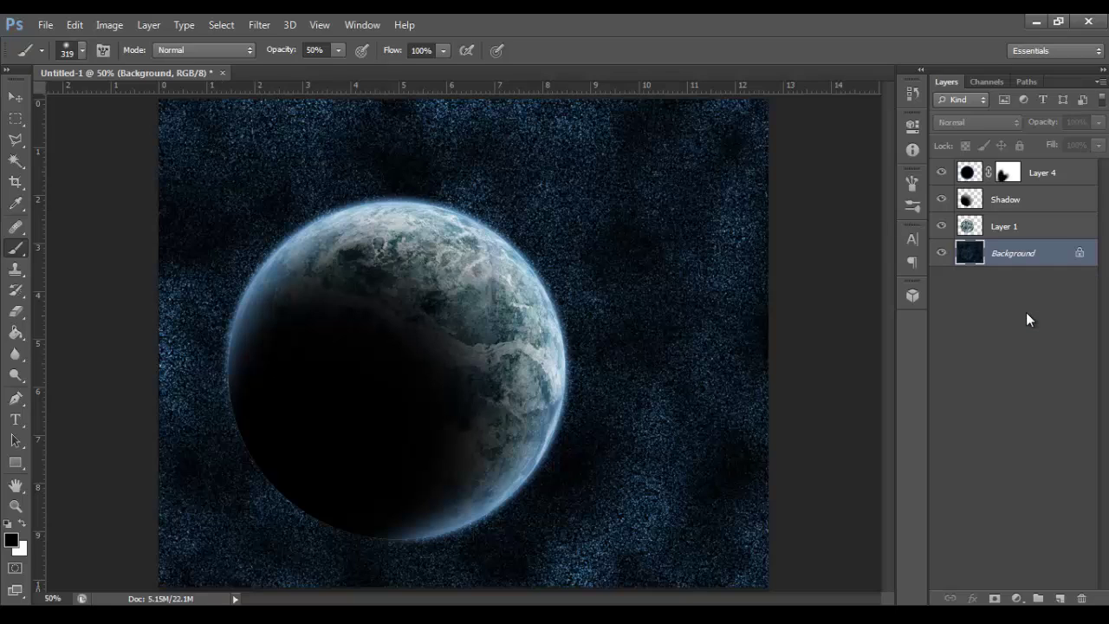
Add a Soft Light layer above Layer 4 with the planet's outline selected
left_click(1071, 176)
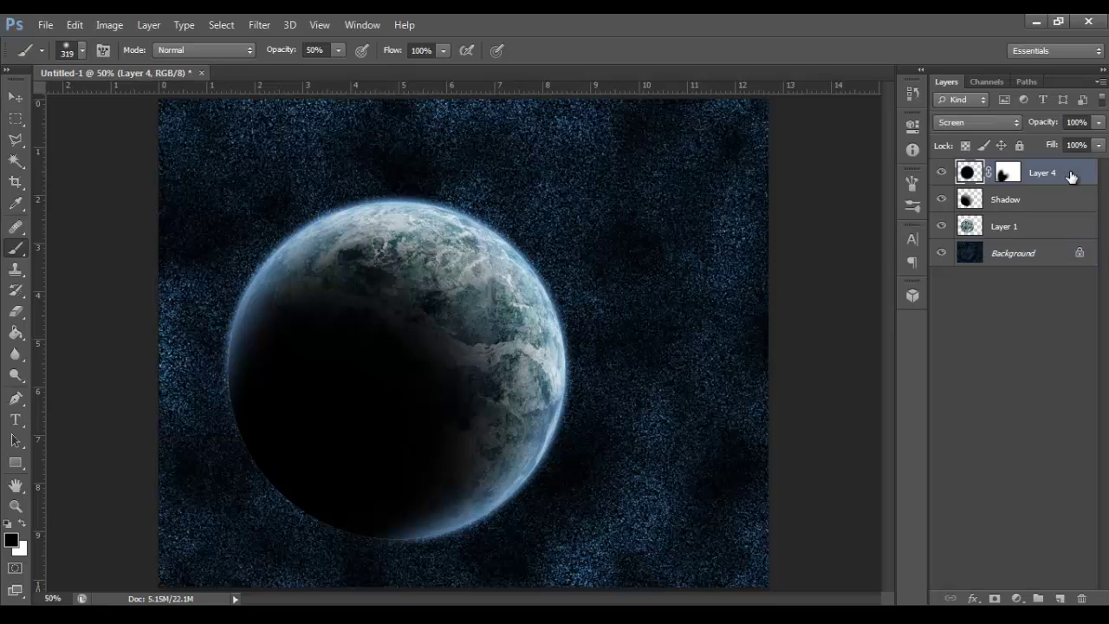
left_click(1058, 597)
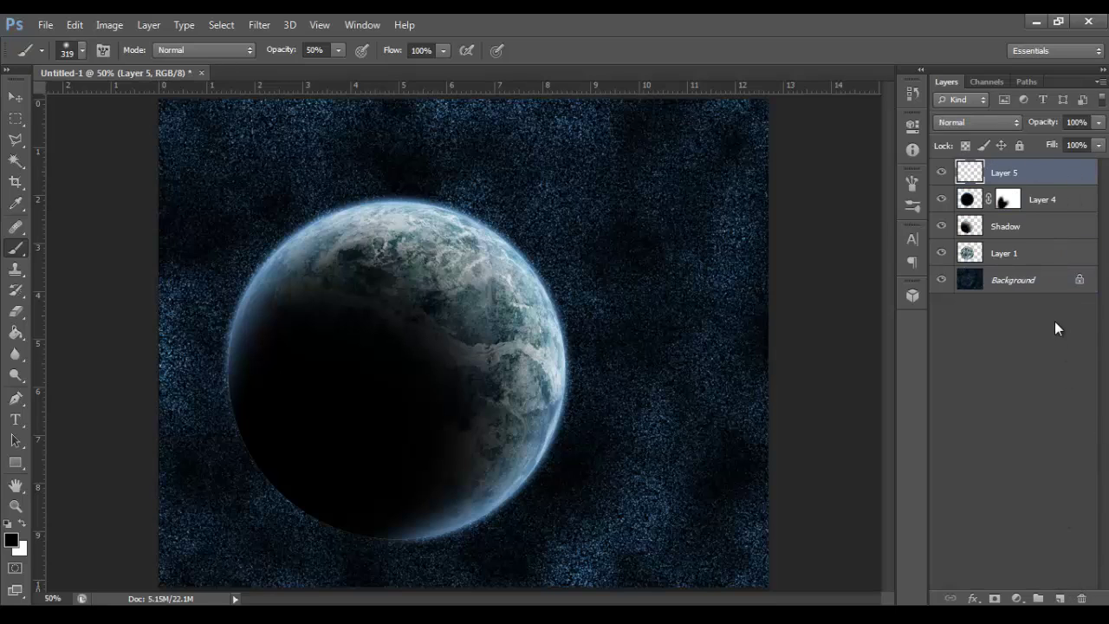
left_click(968, 254, "ctrl")
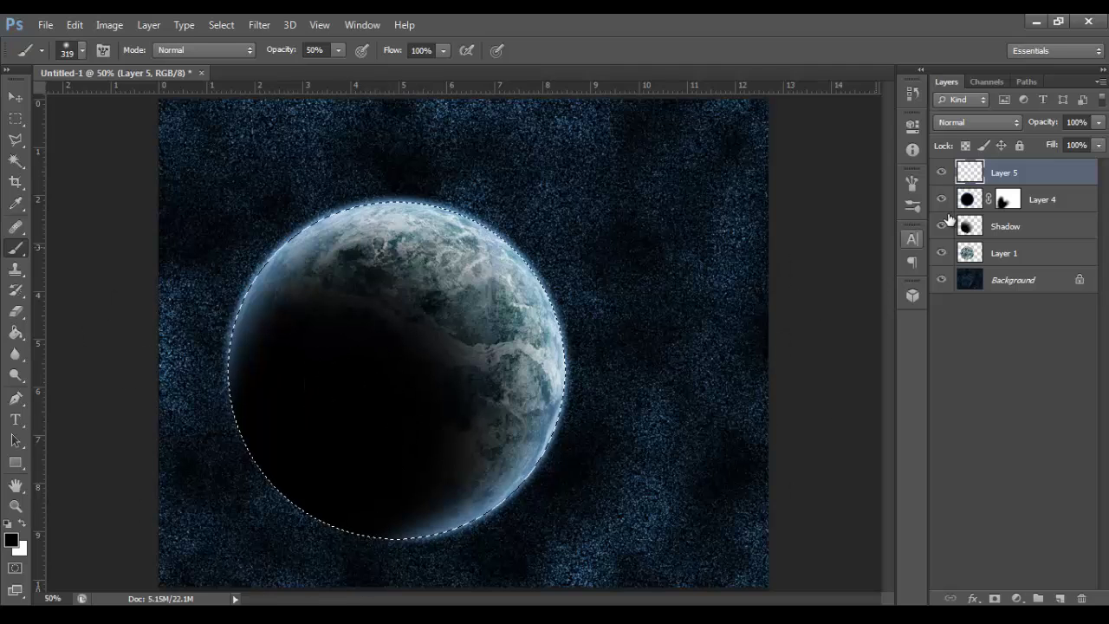
left_click(974, 120)
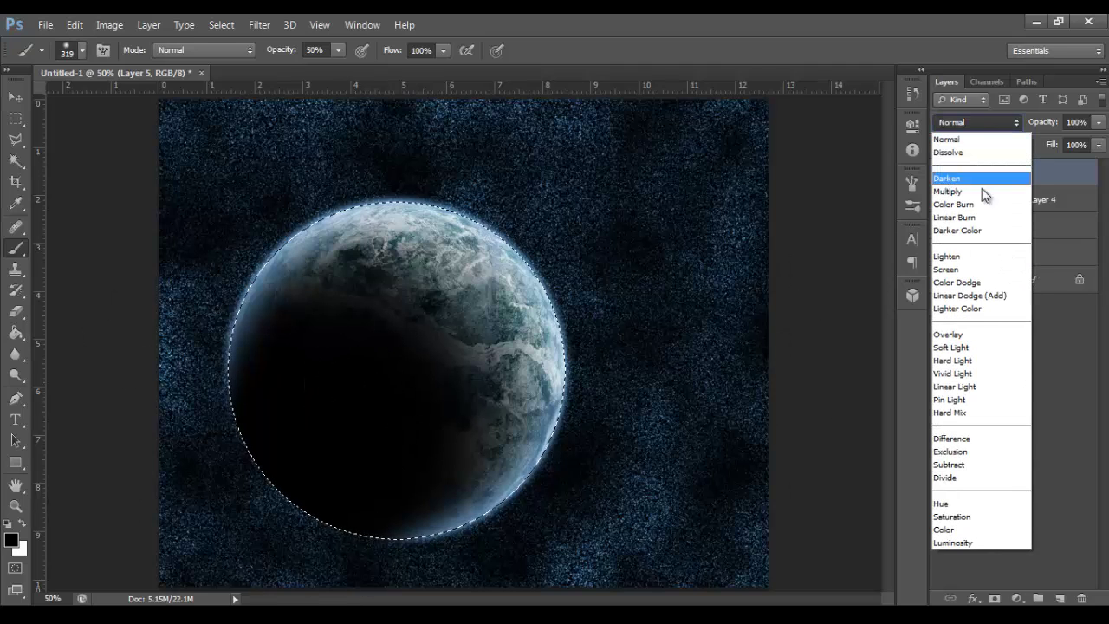
left_click(981, 349)
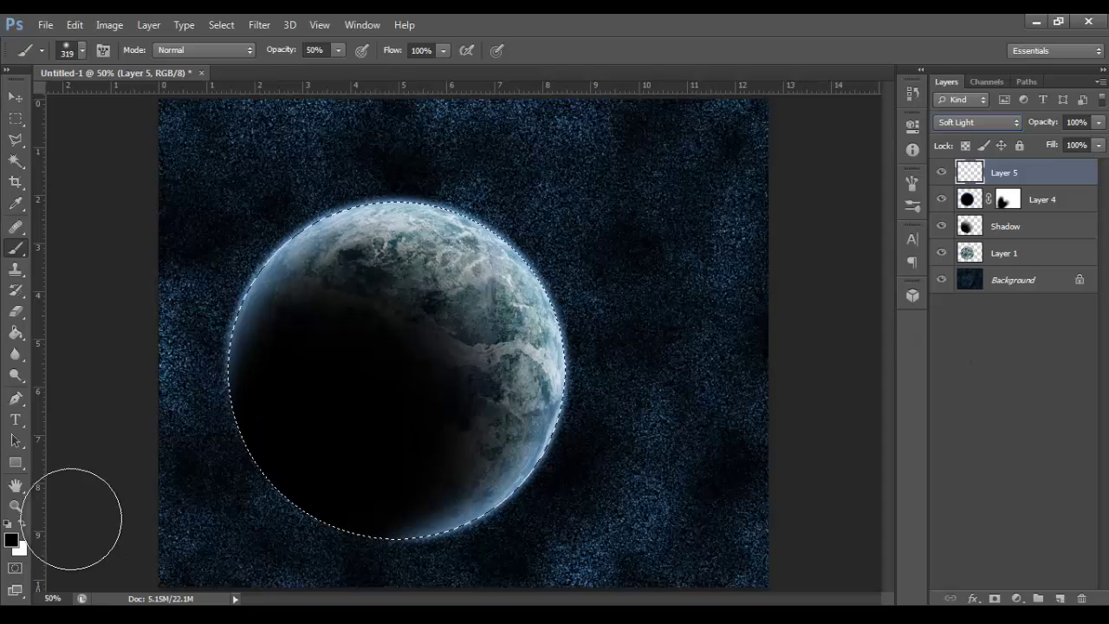
Paint light blue (6aaddc) glow along the planet's upper-left and right rim, then deselect
left_click(10, 539)
left_click(829, 276)
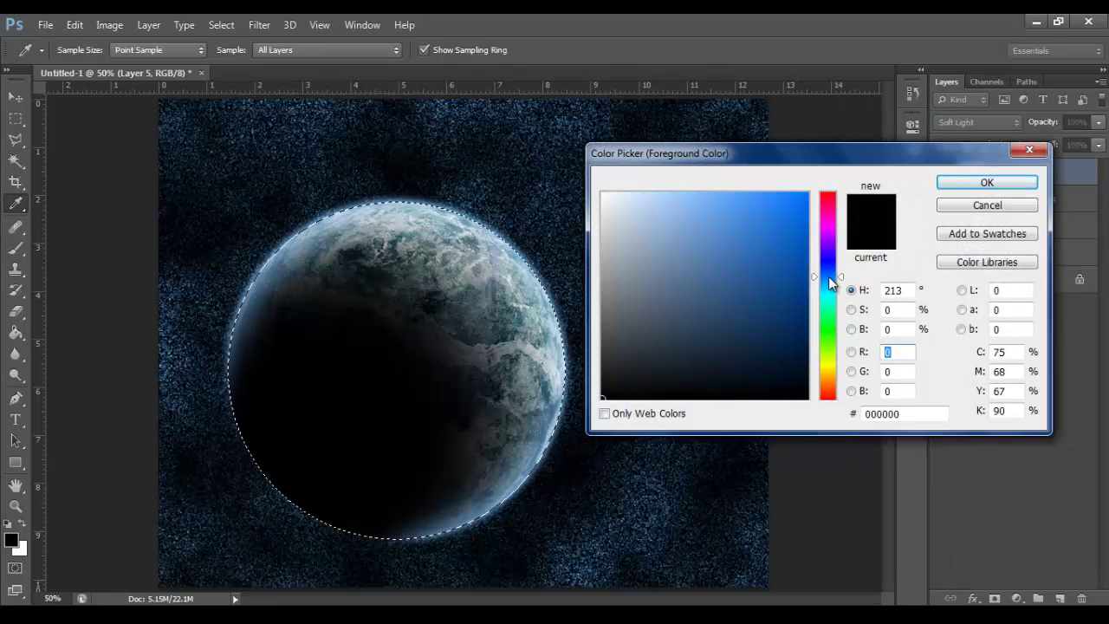
left_click_drag(777, 249, 706, 212)
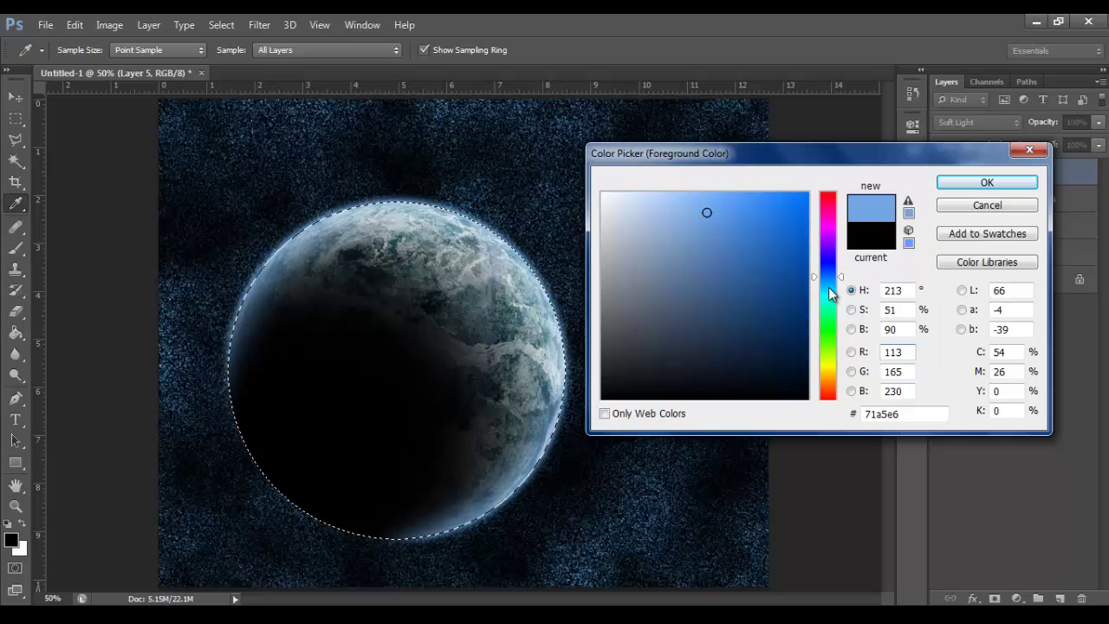
left_click_drag(828, 287, 831, 282)
left_click_drag(706, 213, 709, 220)
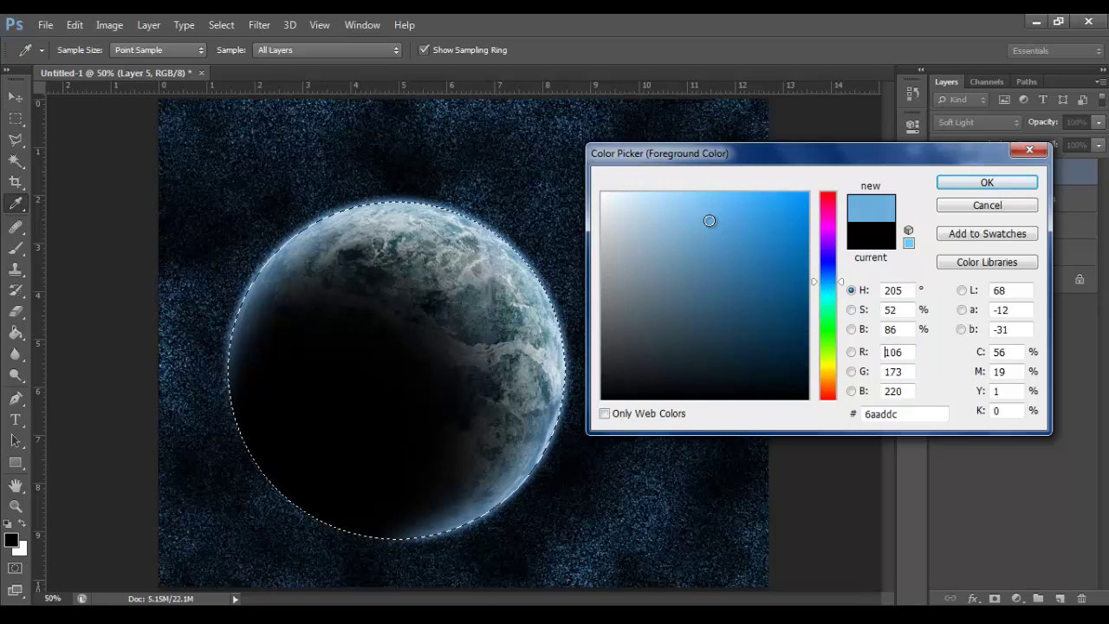
left_click(1005, 186)
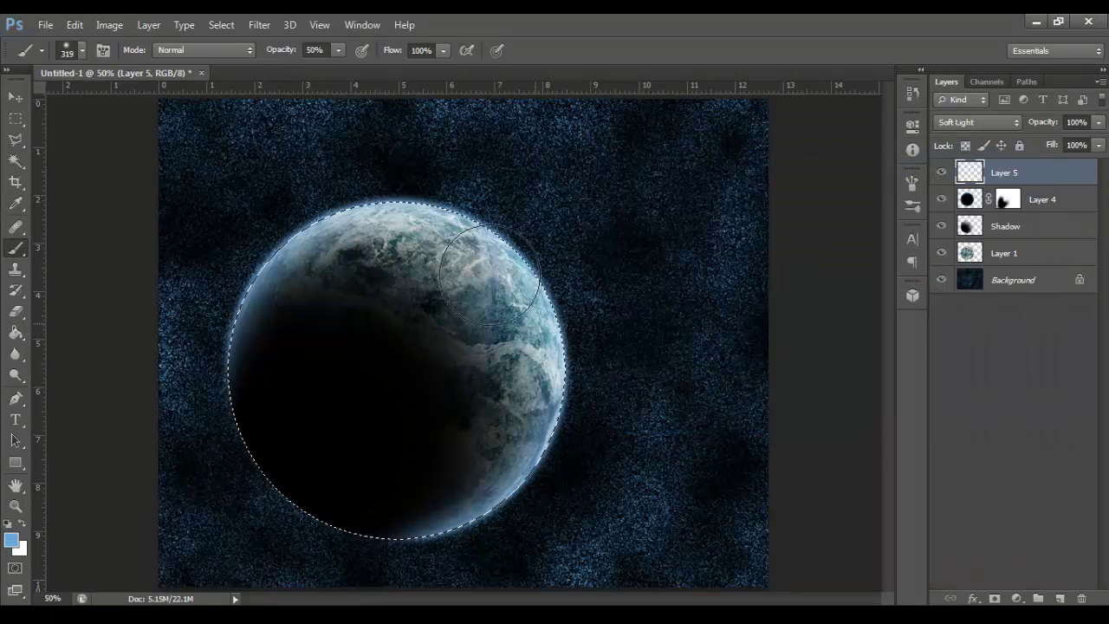
mouse_move(490, 274)
left_mouse_down()
mouse_move(415, 244)
mouse_move(314, 253)
left_mouse_up()
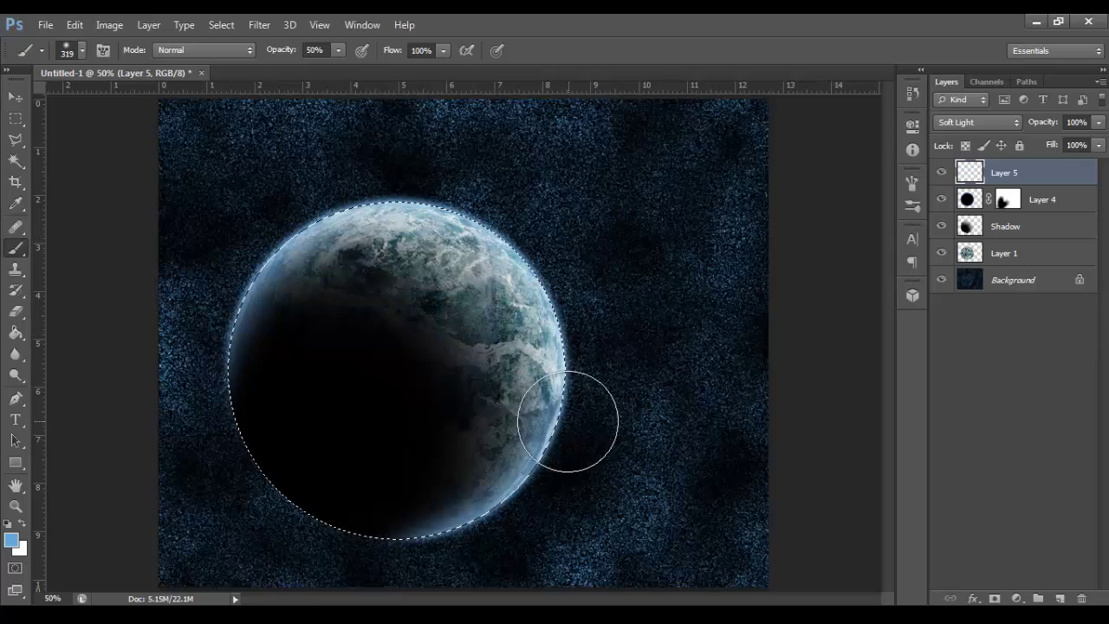
mouse_move(569, 425)
left_mouse_down()
mouse_move(553, 286)
mouse_move(499, 251)
mouse_move(364, 214)
mouse_move(283, 244)
mouse_move(407, 206)
mouse_move(511, 240)
left_mouse_up()
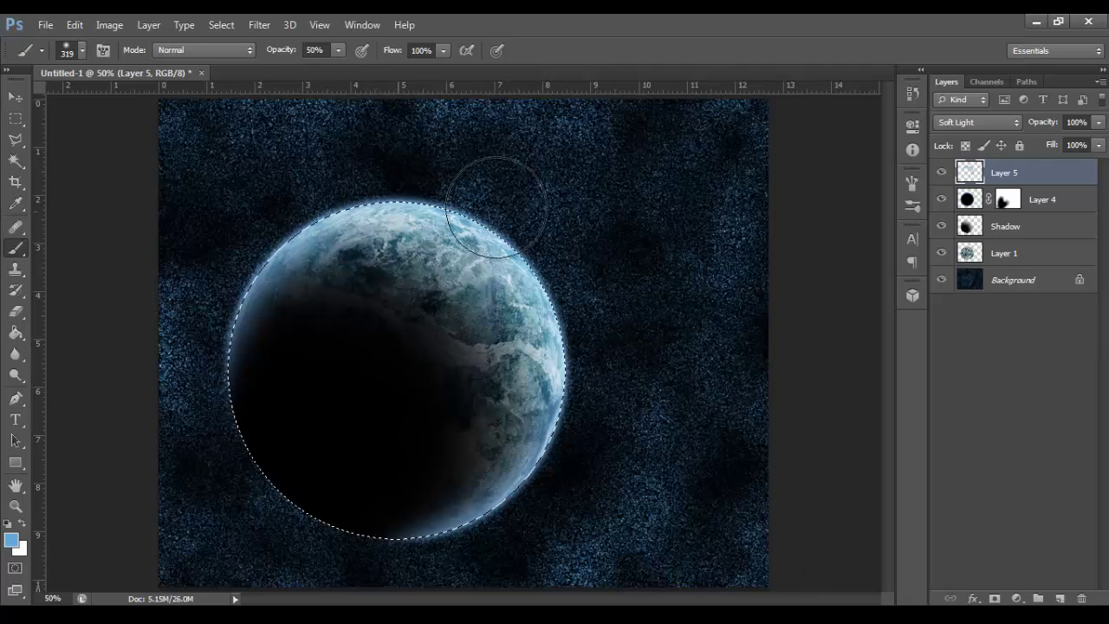
key("ctrl+d")
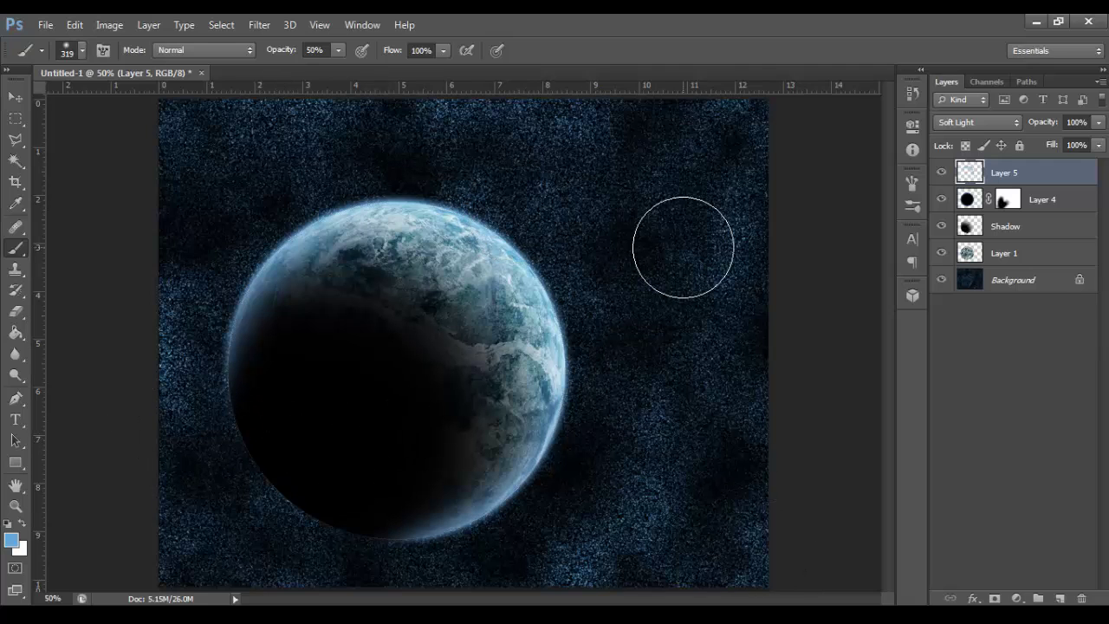
Merge Layers 1 through 5 into one planet layer and scale it proportionally to 79%
left_click(15, 508)
left_click(569, 277, "alt")
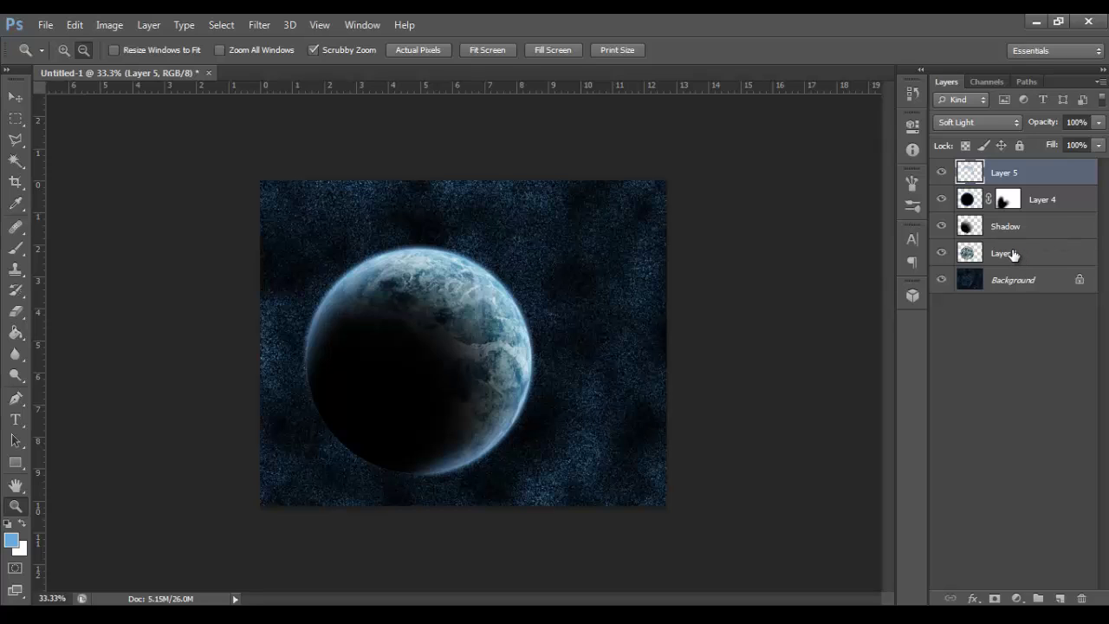
left_click(1051, 257, "shift")
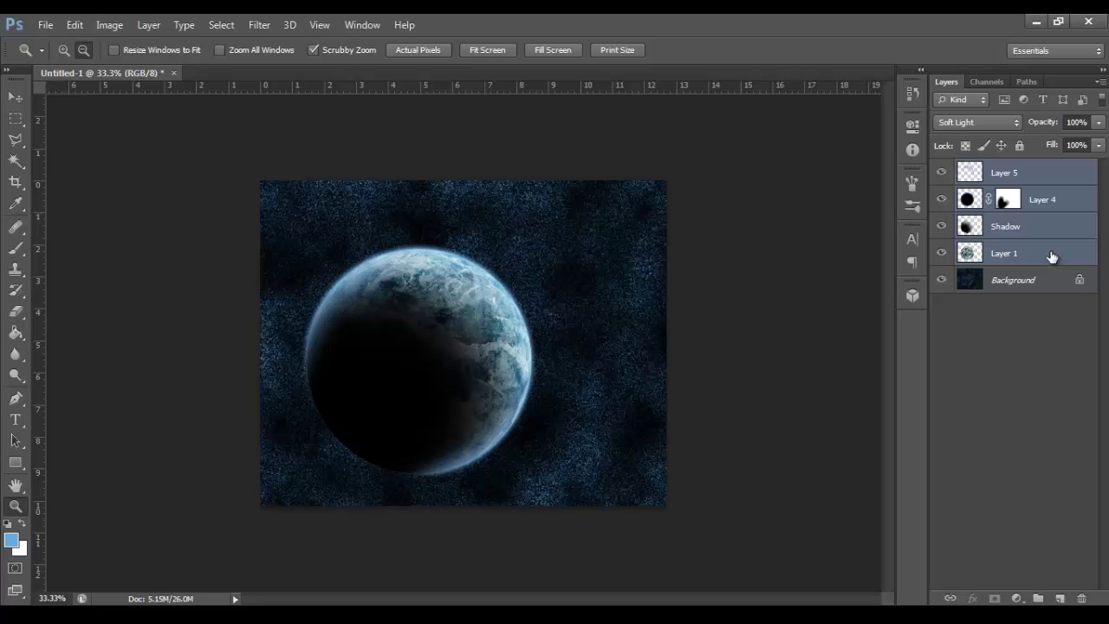
key("ctrl+e")
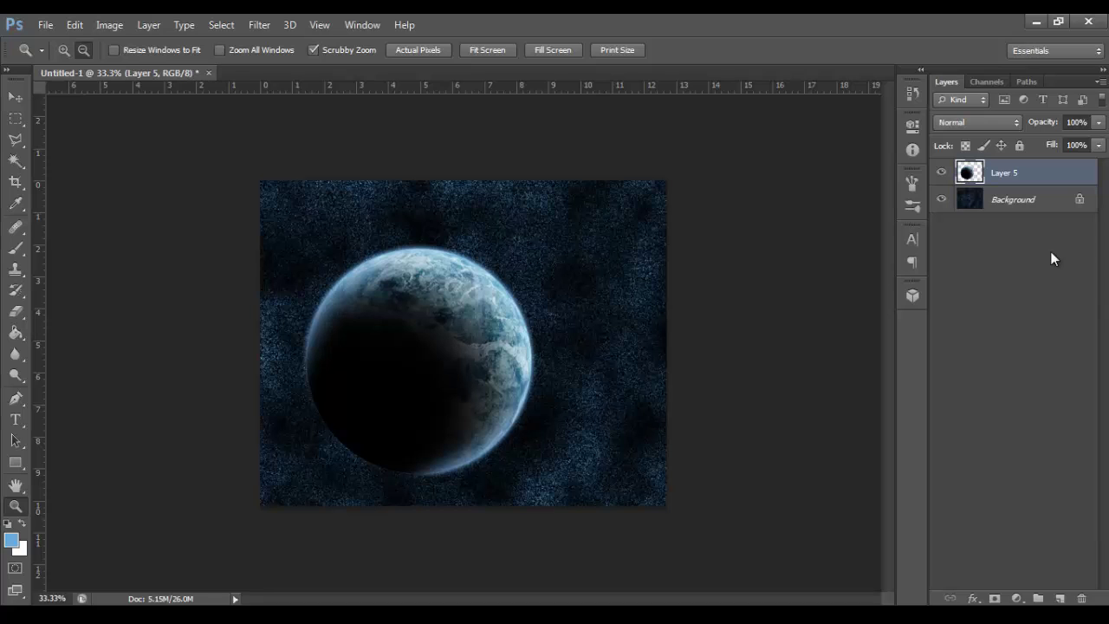
left_click(941, 174)
left_click(941, 173)
key("ctrl+t")
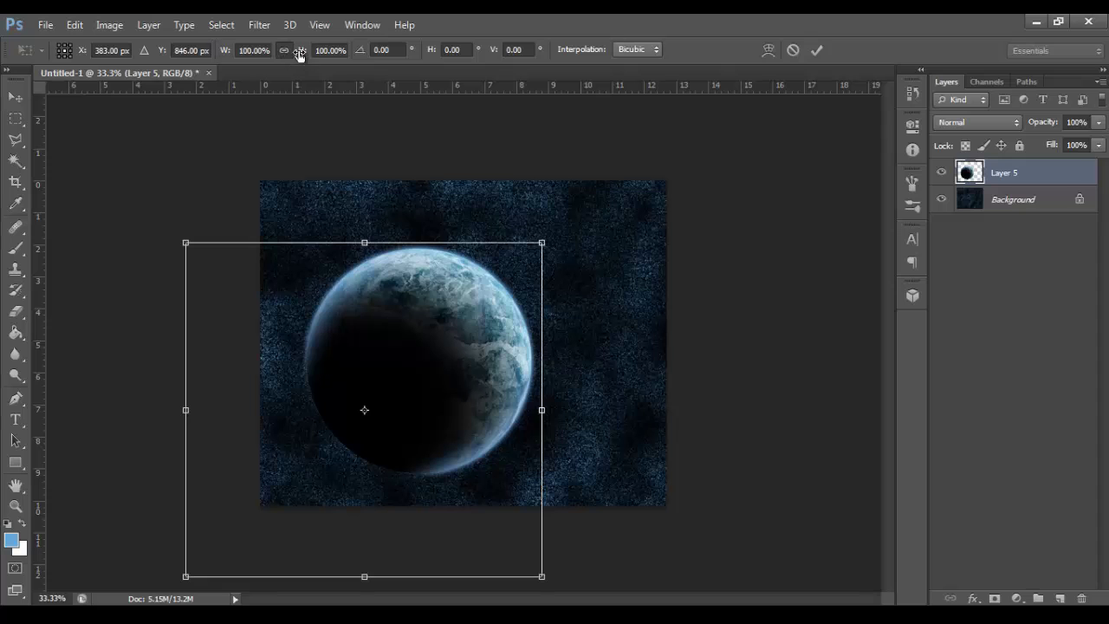
left_click_drag(299, 53, 282, 52)
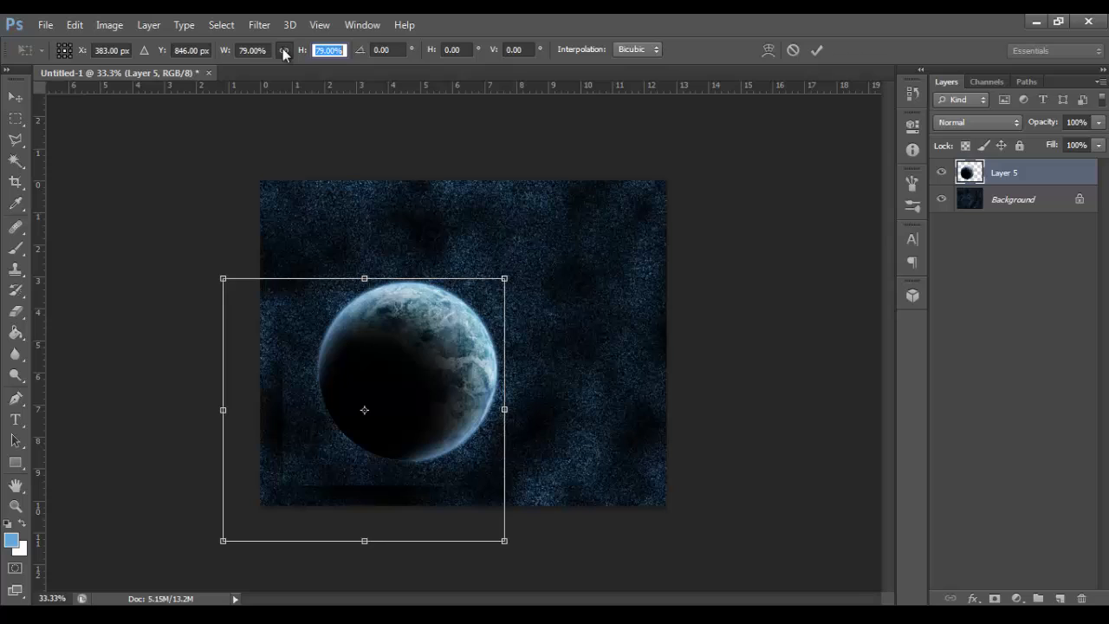
Commit the planet at 79% up-left, set eraser to 100% opacity with new hardness, nudge planet down-right
left_click_drag(405, 370, 393, 353)
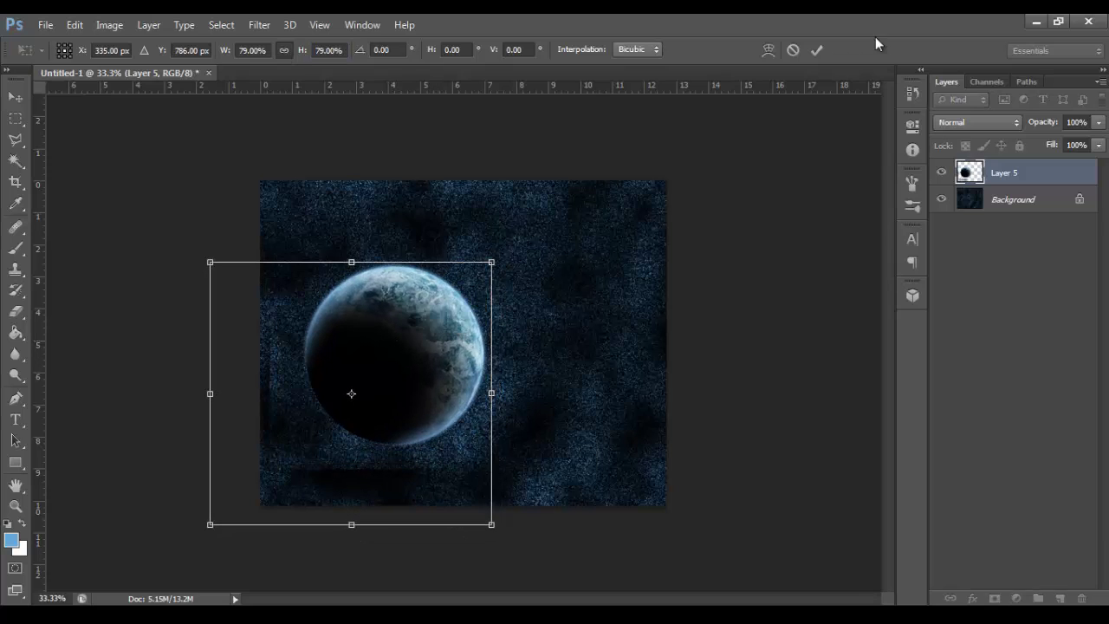
left_click(817, 50)
left_click(15, 314)
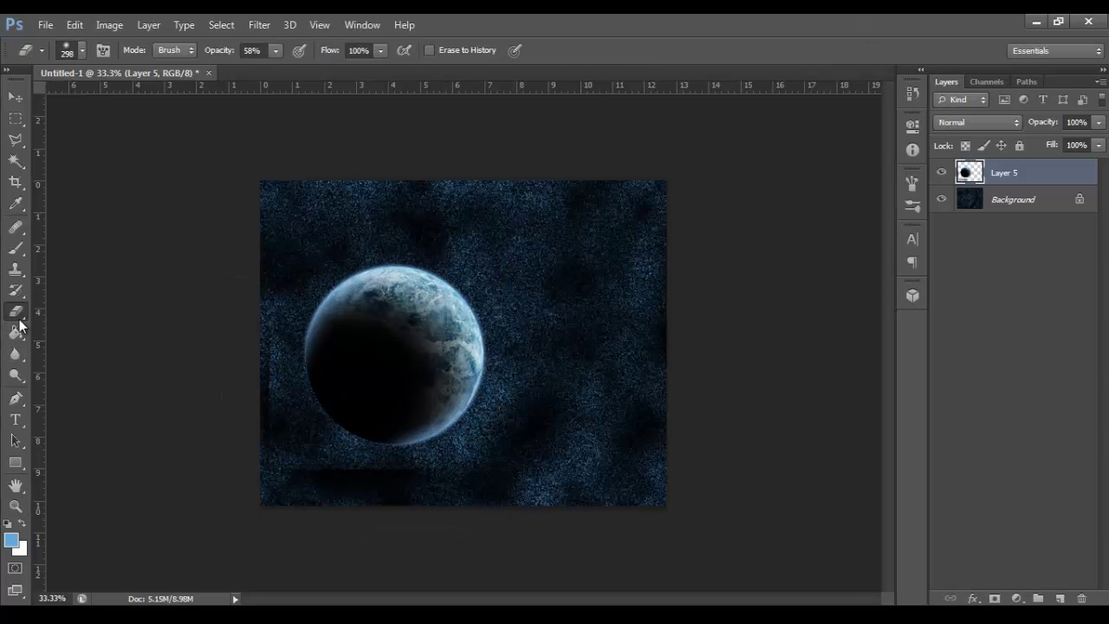
left_click(276, 50)
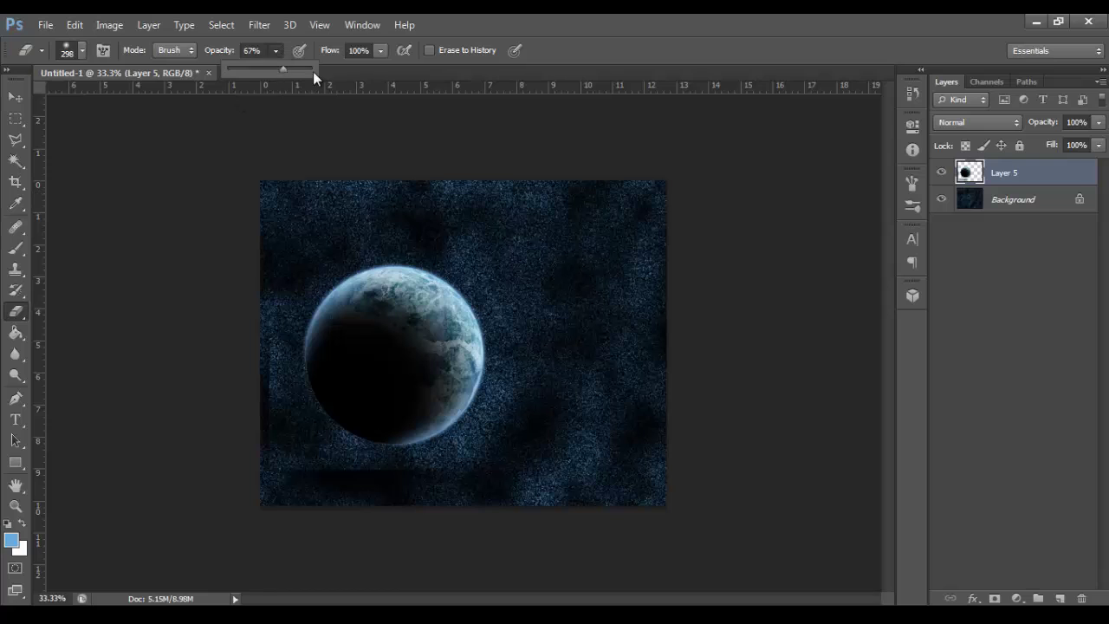
left_click(313, 69)
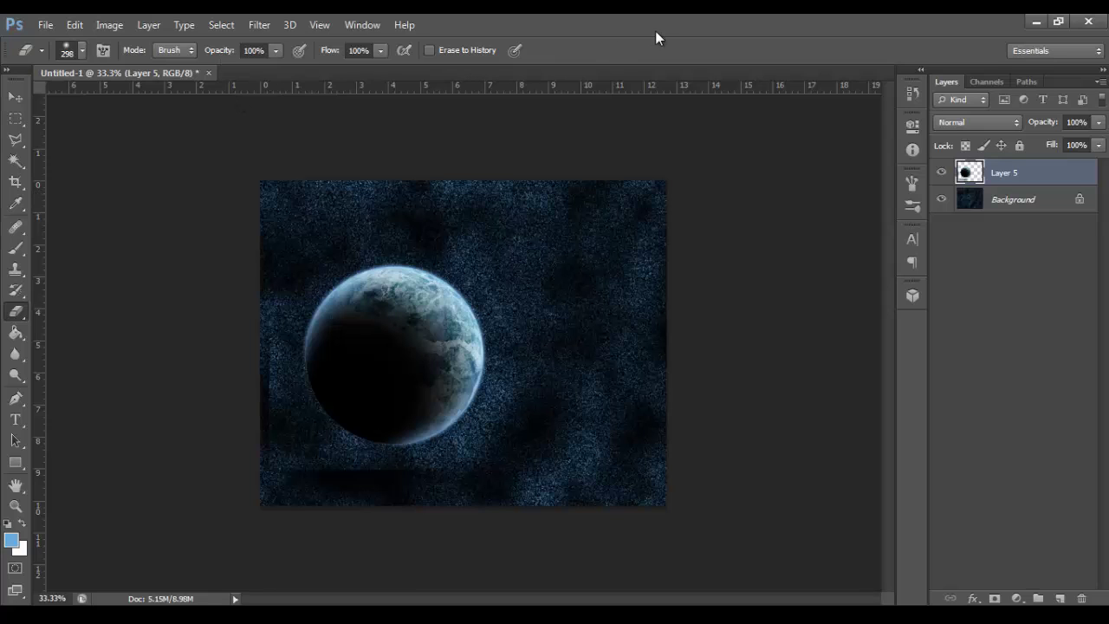
left_click(68, 48)
left_click(115, 134)
key("Return")
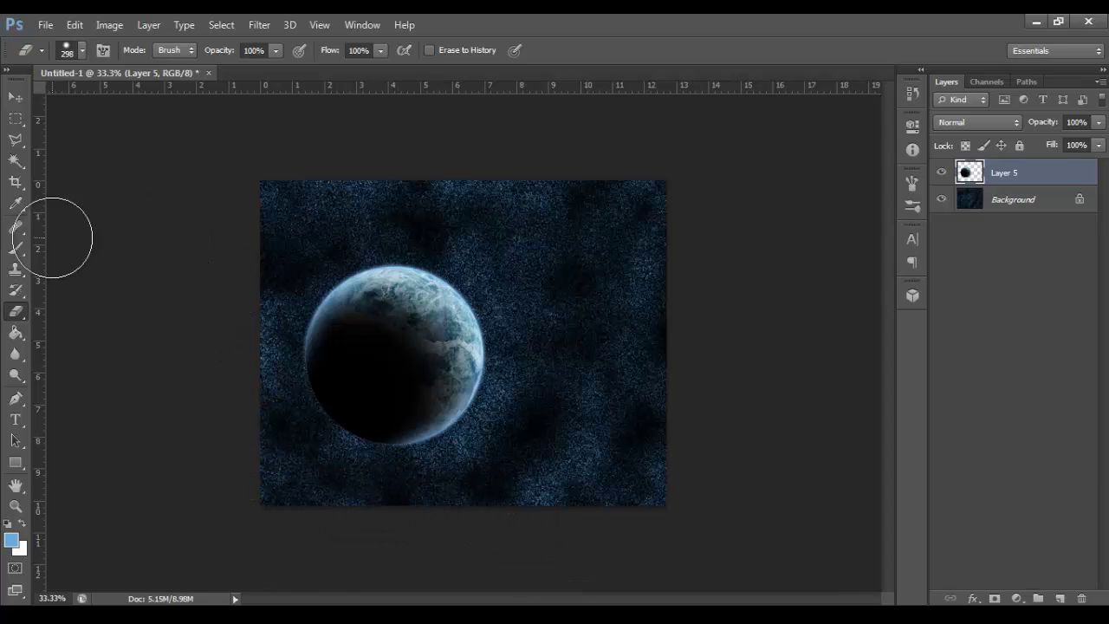
left_click(15, 96)
left_click_drag(387, 387, 391, 391)
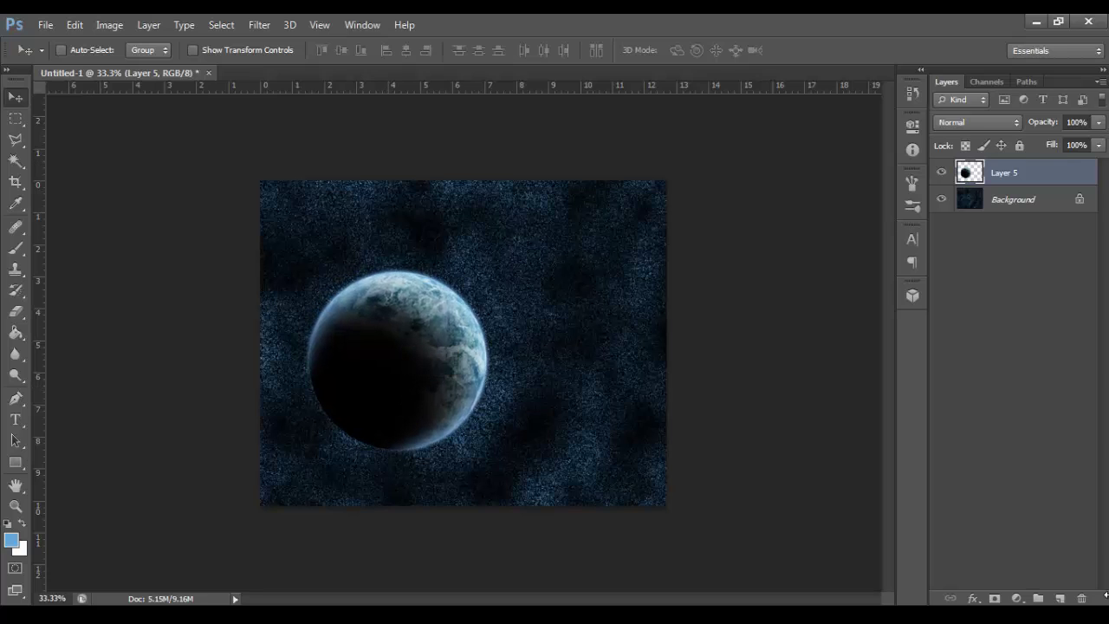
Add an empty Layer 6 above the planet and reset colours to black and white
left_click(1061, 600)
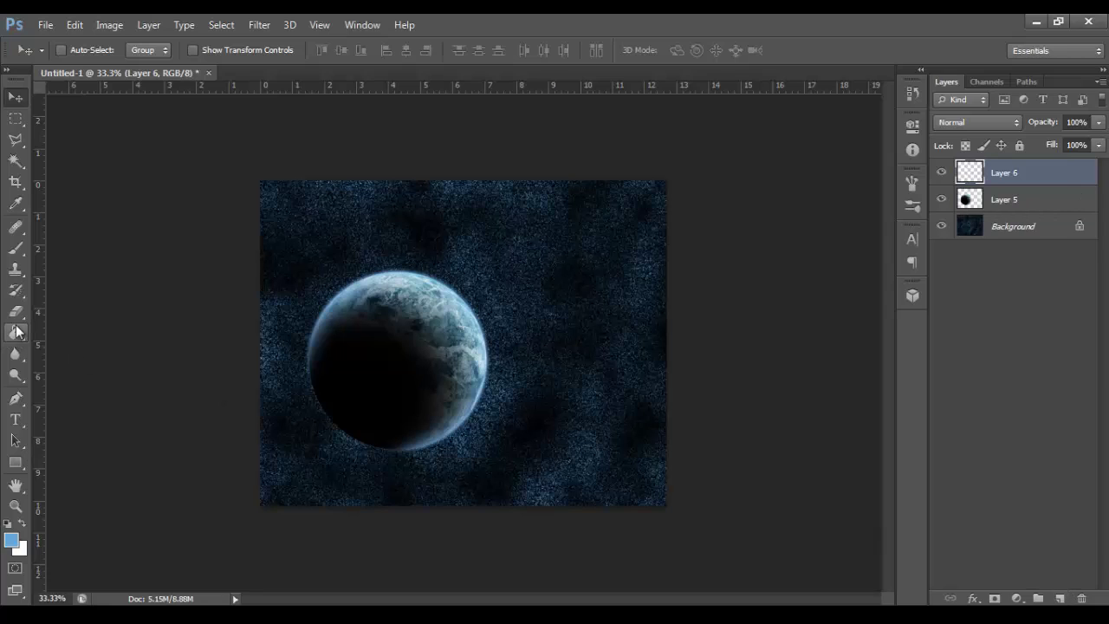
left_click(16, 337)
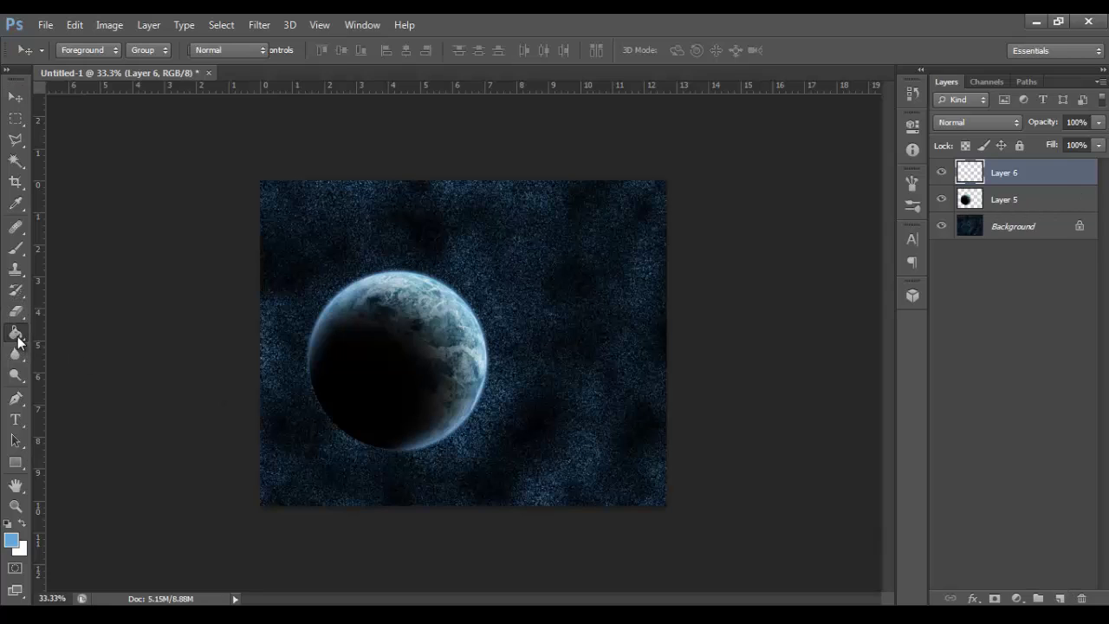
left_click(8, 524)
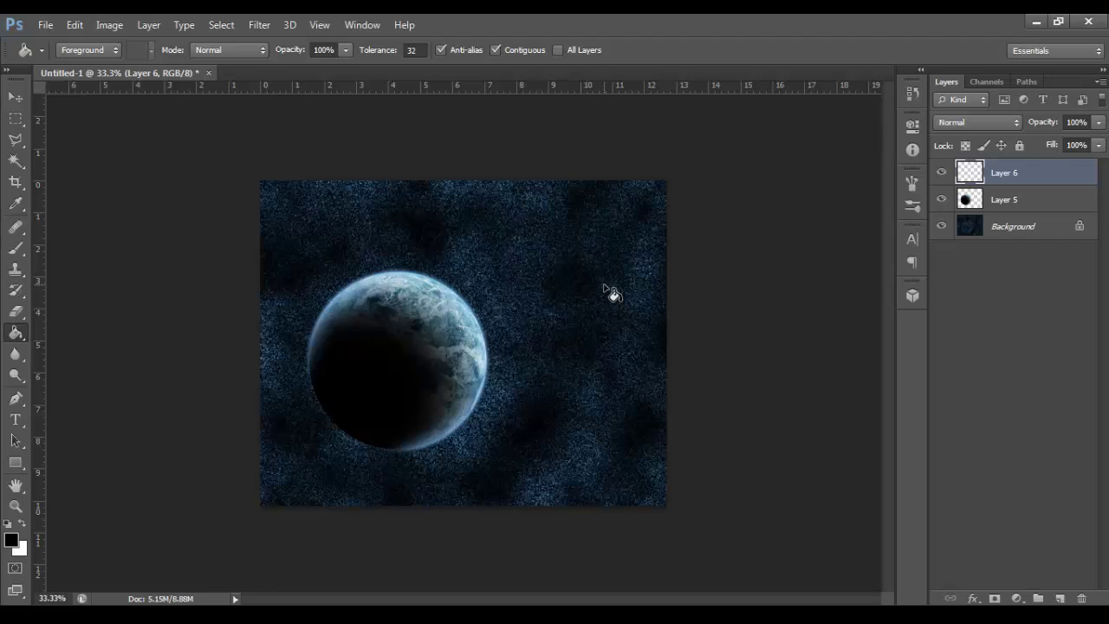
Draw an elliptical marquee selection around the planet covering most of the image
left_click(17, 124)
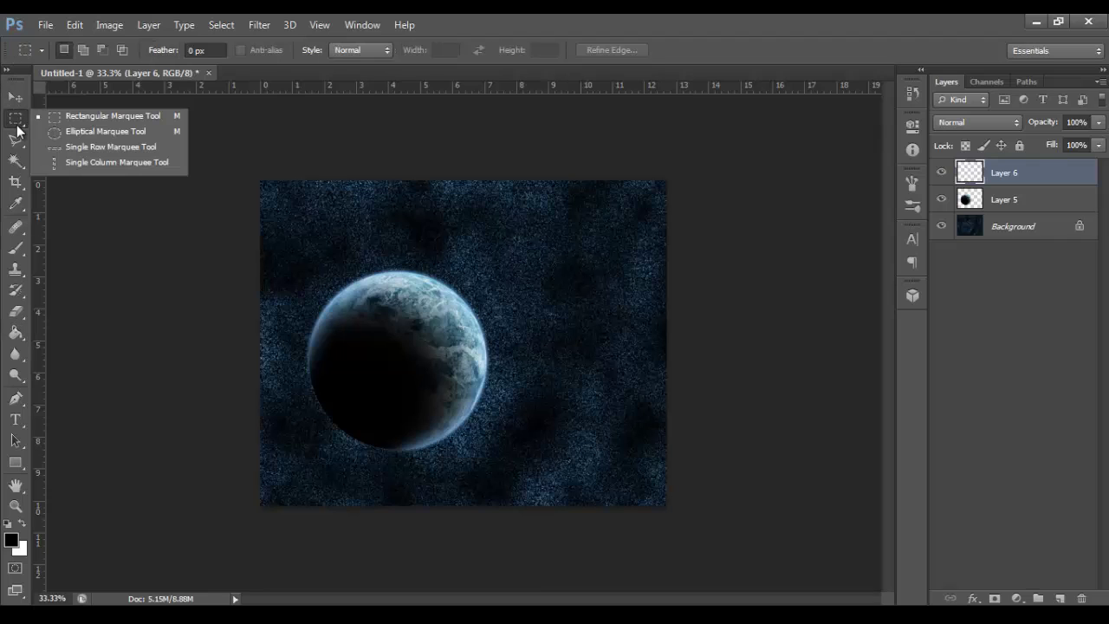
left_click(69, 138)
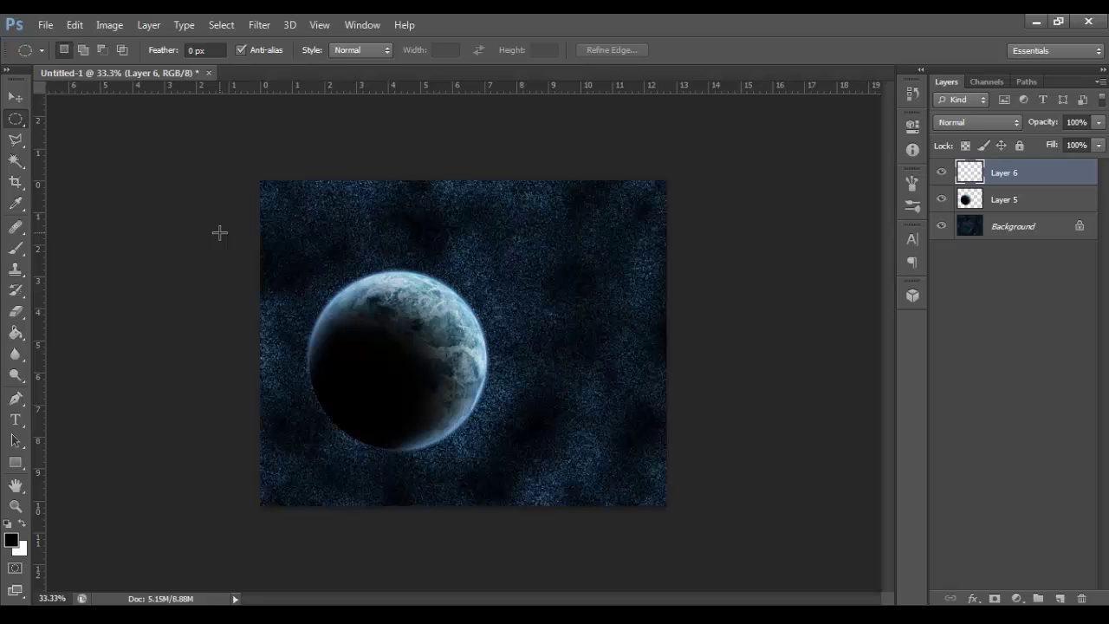
left_click_drag(224, 231, 673, 465)
left_click(266, 252)
left_click_drag(265, 240, 653, 473)
Use Transform Selection to stretch the oval slightly taller and wider, to about 102% × 108%
left_click(209, 23)
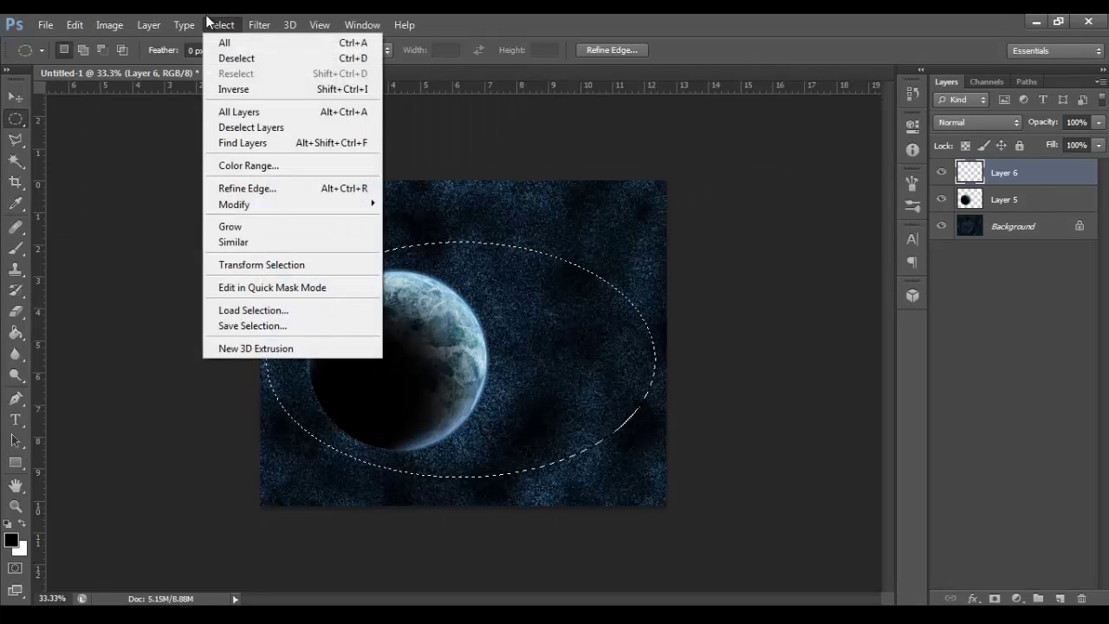
left_click(290, 265)
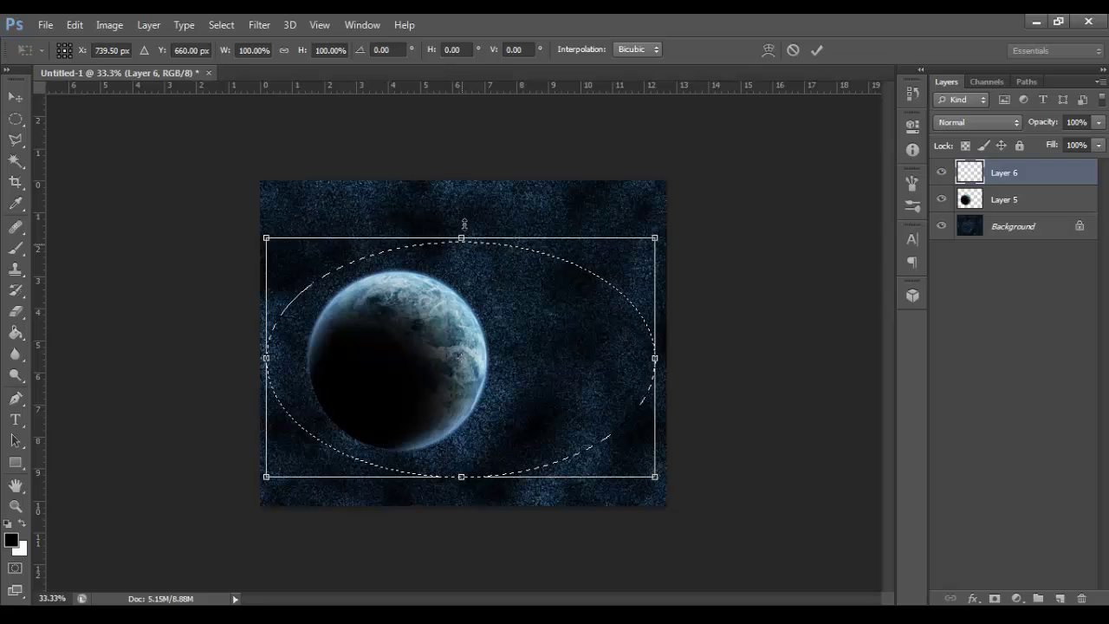
left_click_drag(464, 226, 461, 222)
mouse_move(654, 350)
left_mouse_down()
mouse_move(676, 350)
mouse_move(662, 350)
left_mouse_up()
left_click_drag(267, 350, 268, 351)
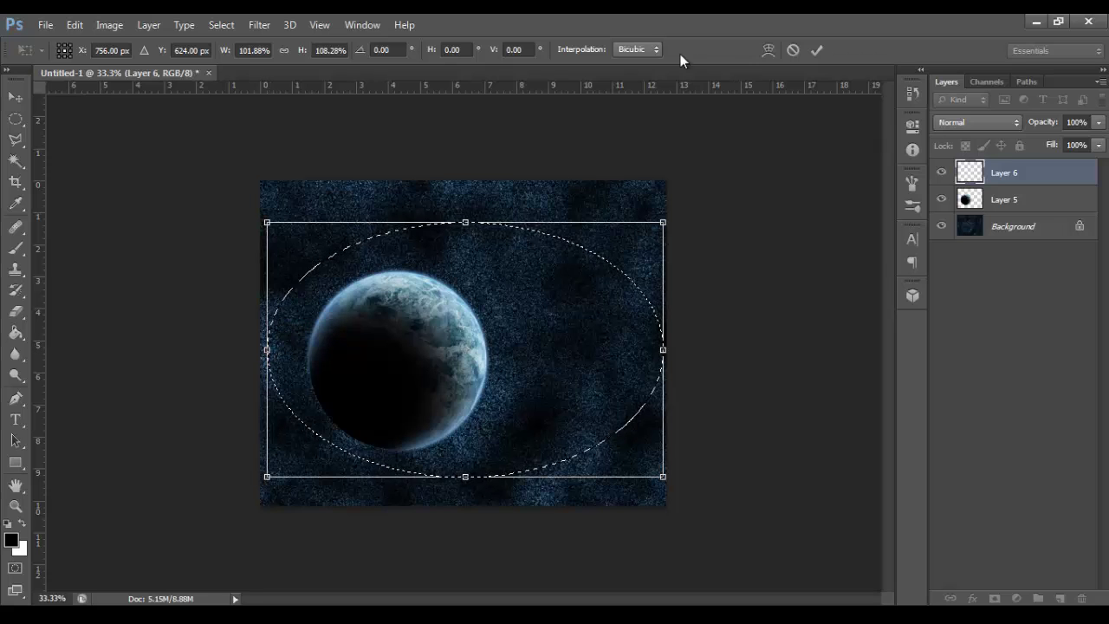
Apply the resized oval and feather its edge by about 150 px in Refine Edge
left_click(817, 50)
left_click(218, 21)
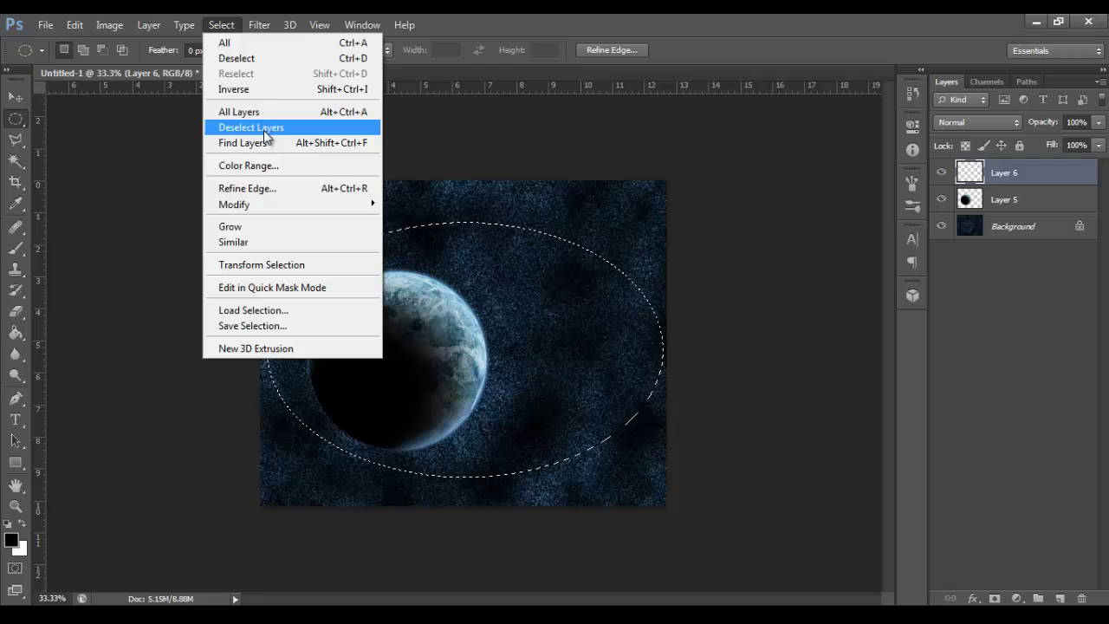
left_click(269, 186)
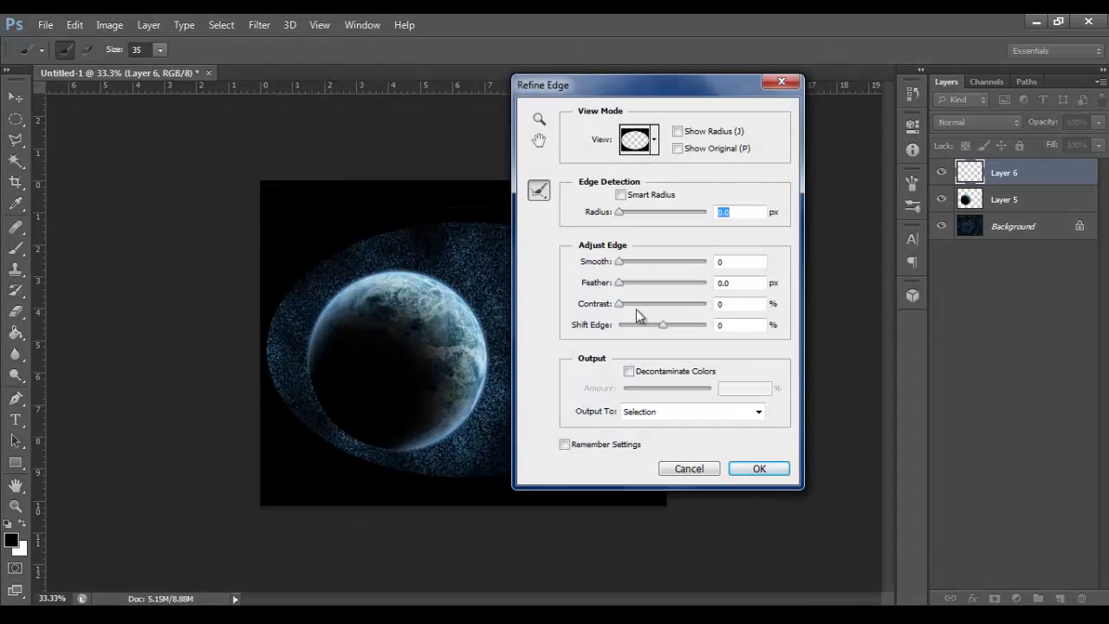
left_click_drag(625, 282, 693, 288)
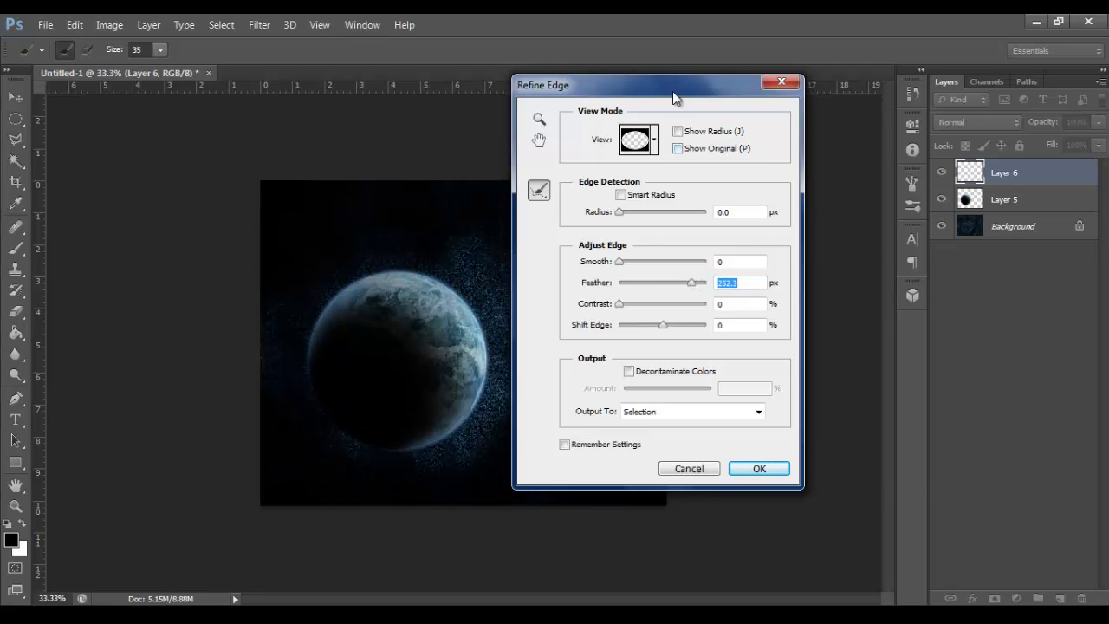
left_click_drag(676, 86, 871, 33)
left_click_drag(886, 231, 884, 240)
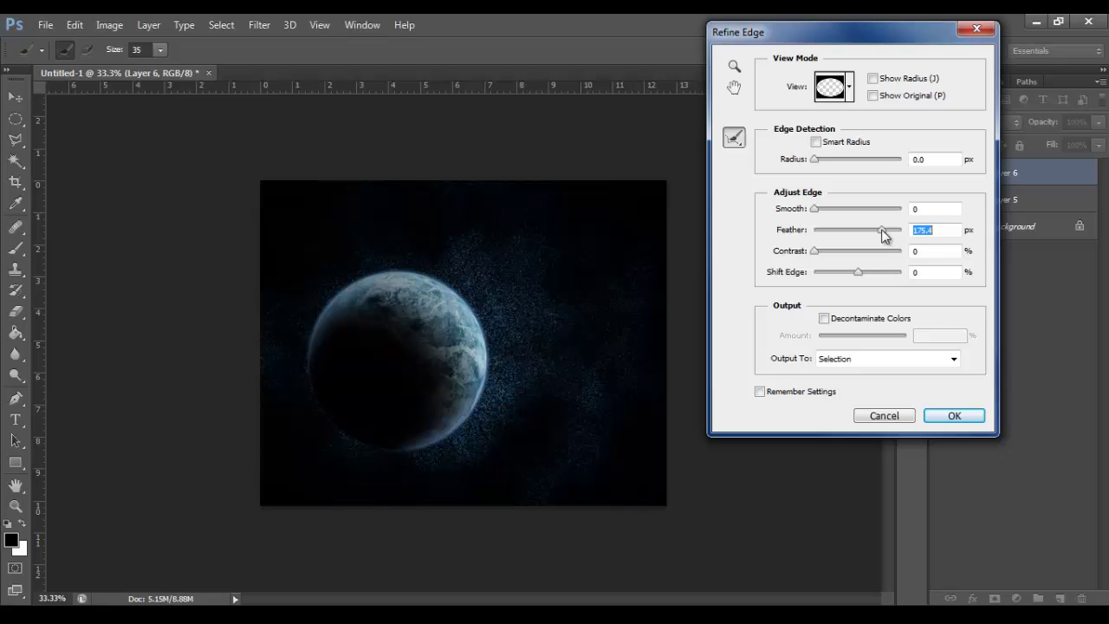
left_click(953, 416)
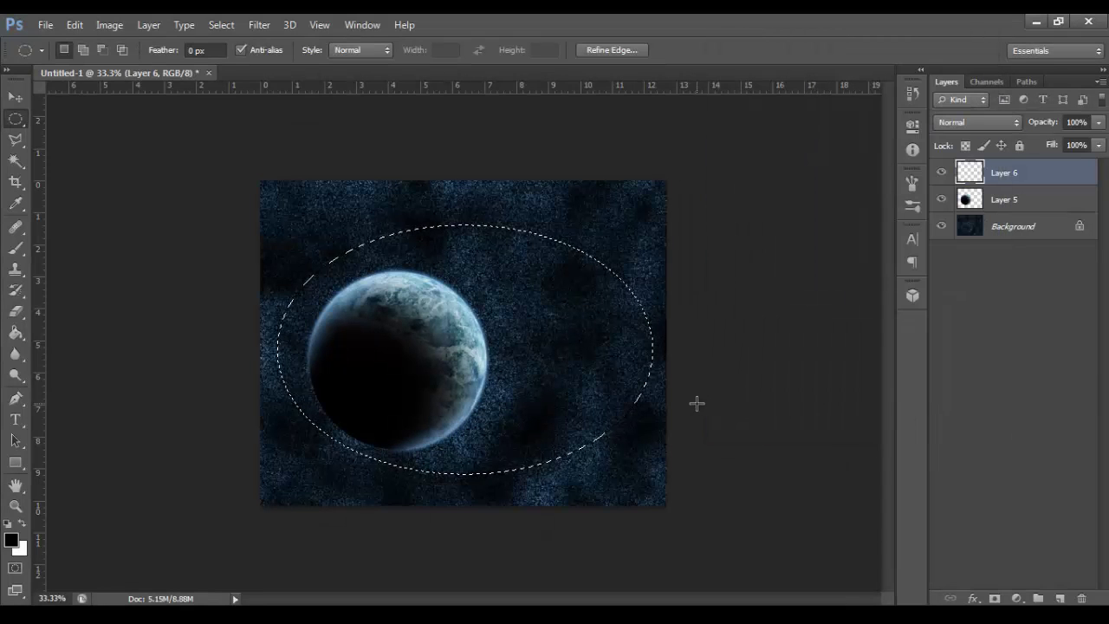
Fill the area outside the oval with black, deselect, and scale the vignette up to about 124%
key("ctrl+shift+i")
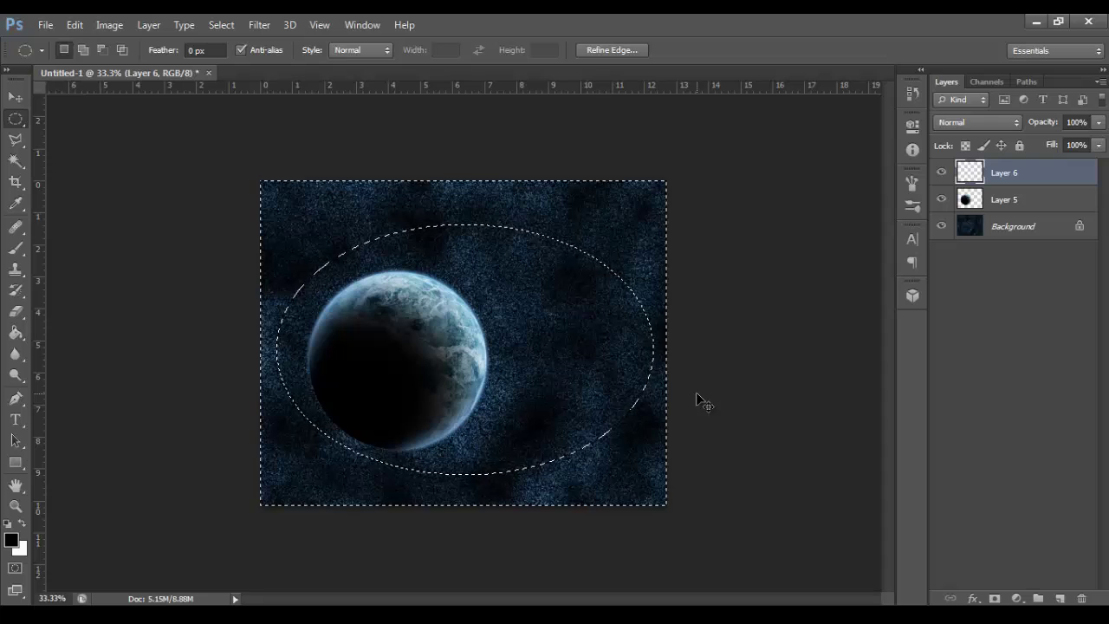
left_click(15, 333)
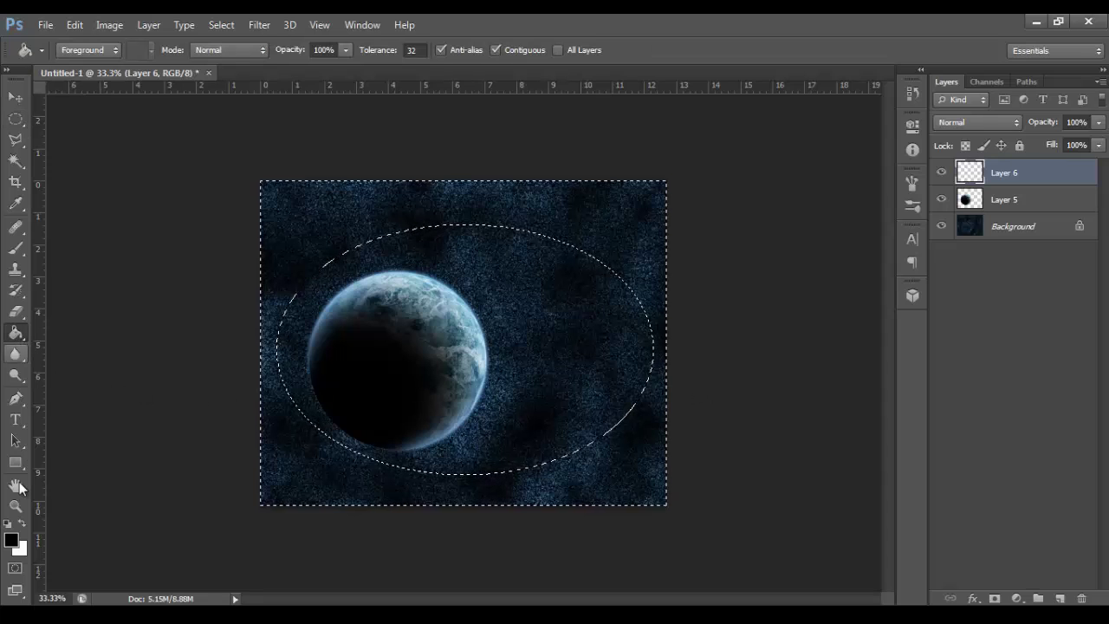
left_click(324, 232)
key("ctrl+d")
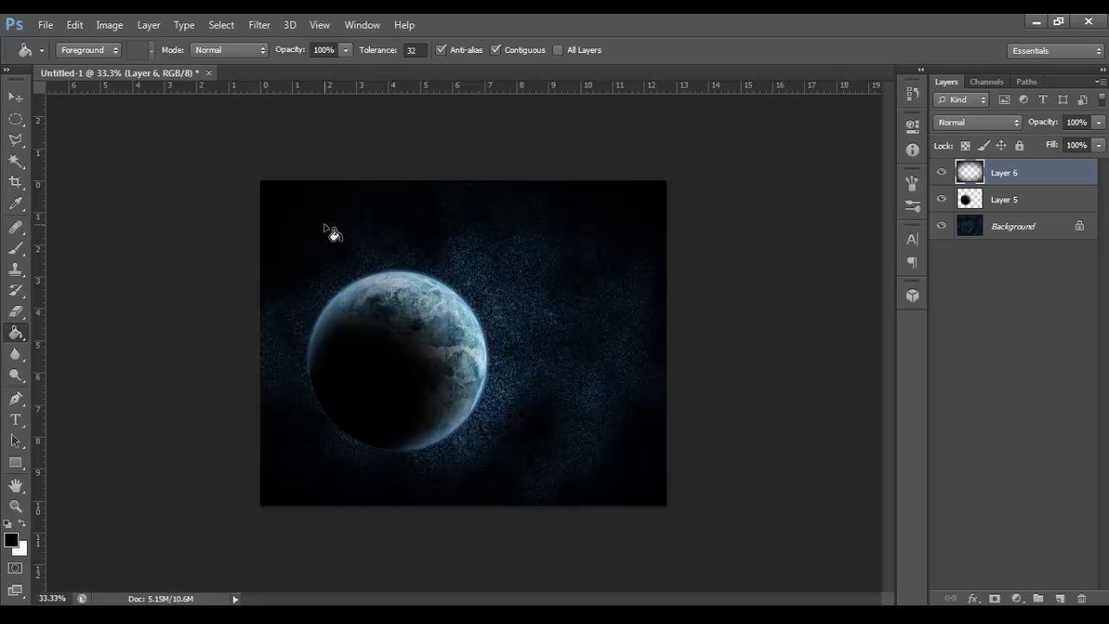
key("ctrl+t")
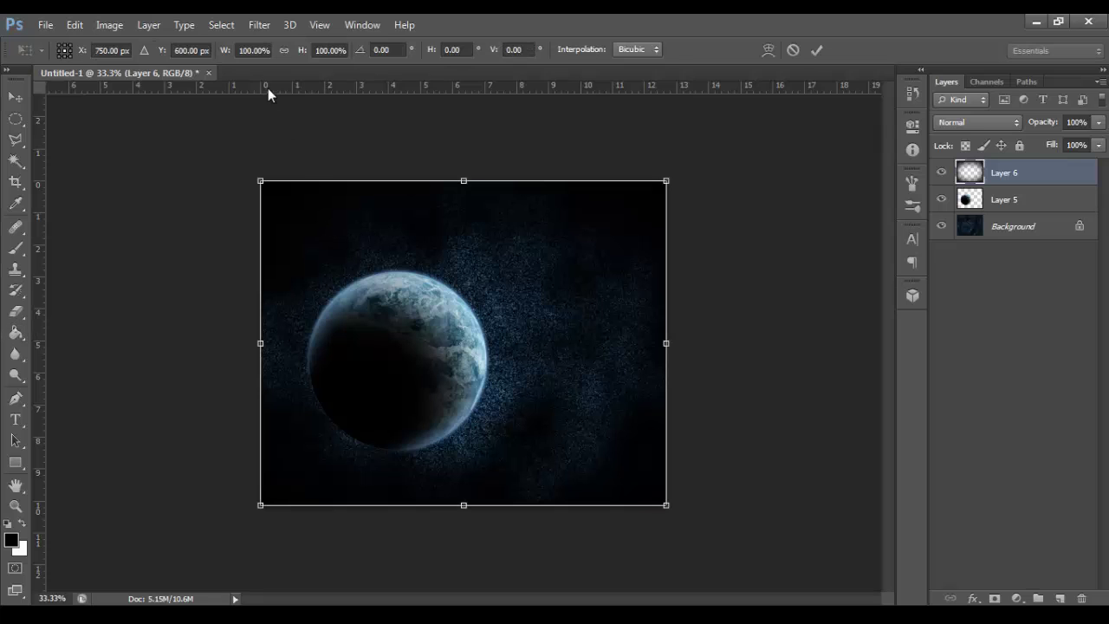
left_click_drag(297, 54, 317, 44)
Apply the enlarged vignette and set Layer 6's opacity to exactly 90%
left_click(817, 48)
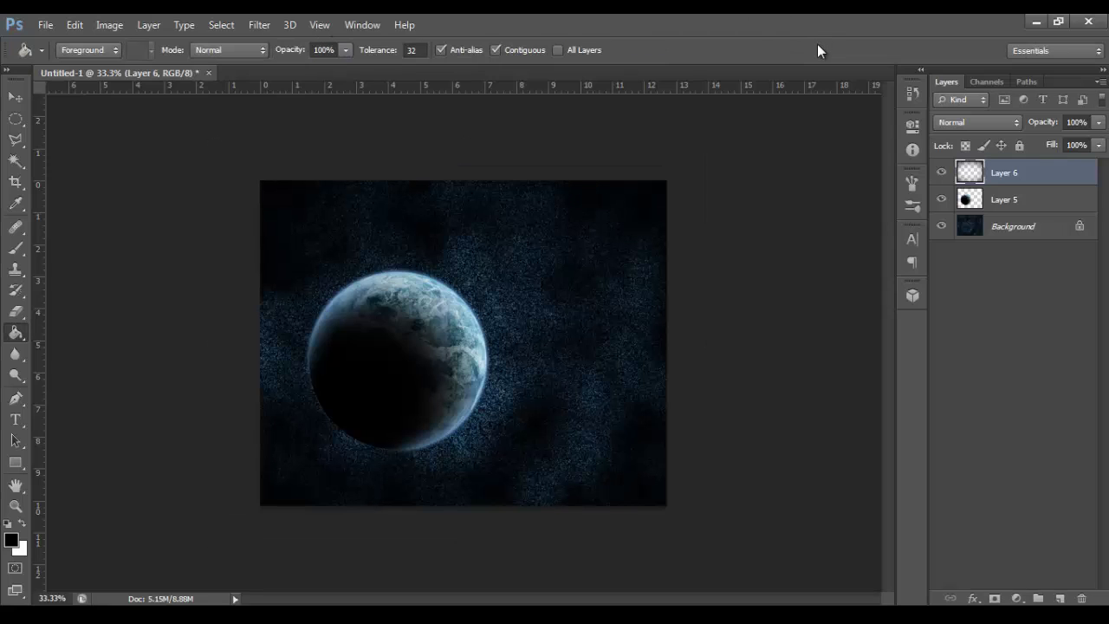
left_click(1097, 123)
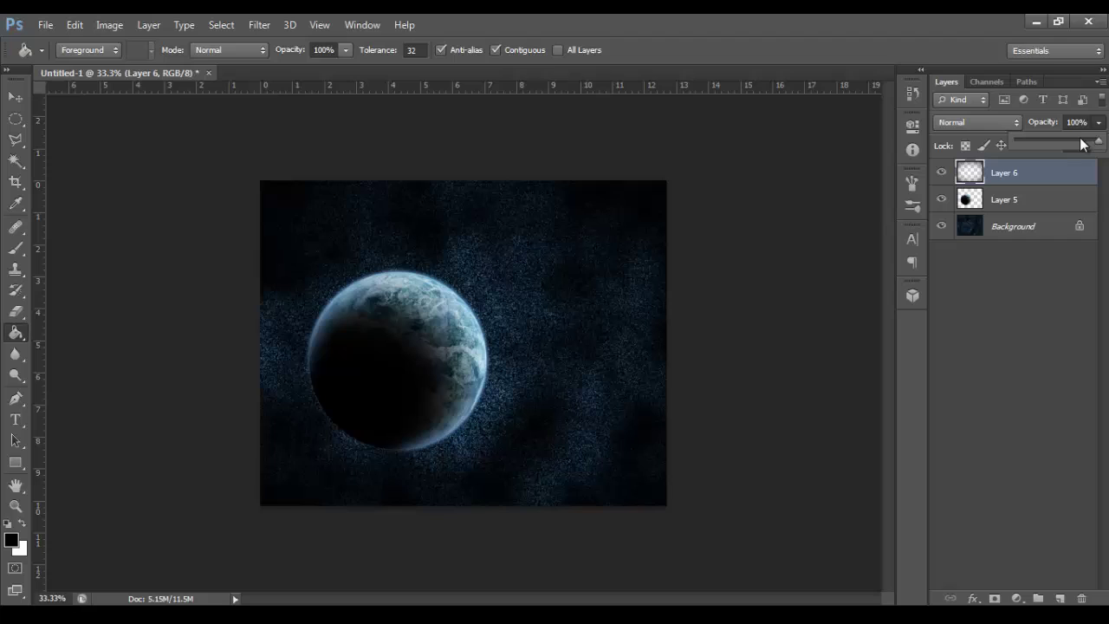
mouse_move(1081, 143)
left_mouse_down()
mouse_move(1099, 141)
mouse_move(1089, 146)
left_mouse_up()
left_click(1083, 122)
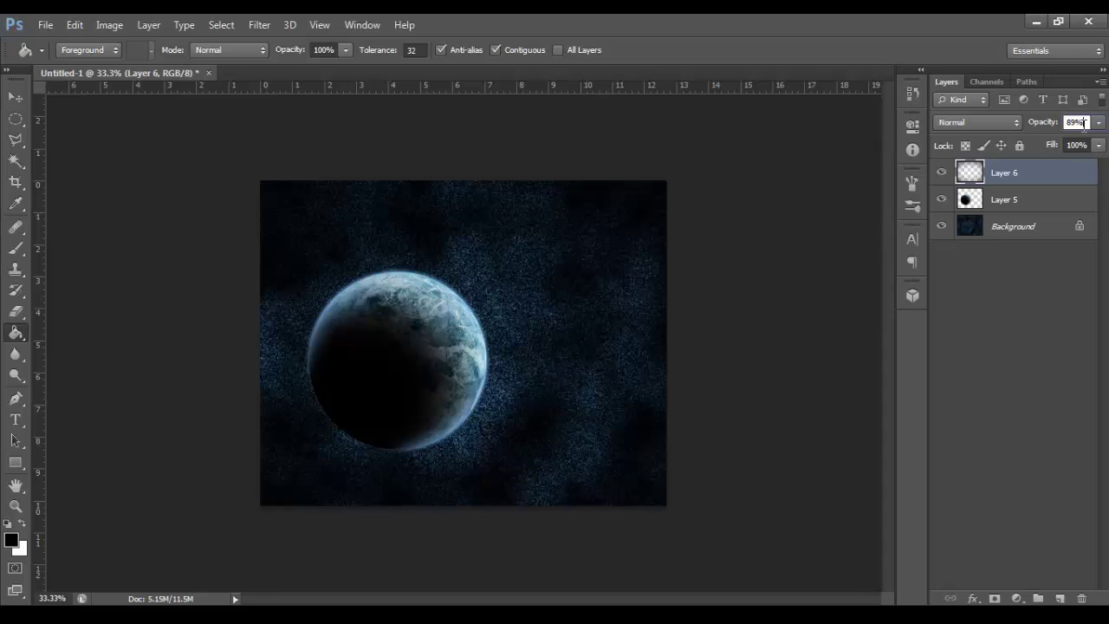
type("90")
key("Return")
Crop thin strips off the top and bottom of the canvas, then zoom the view to 50%
left_click(15, 182)
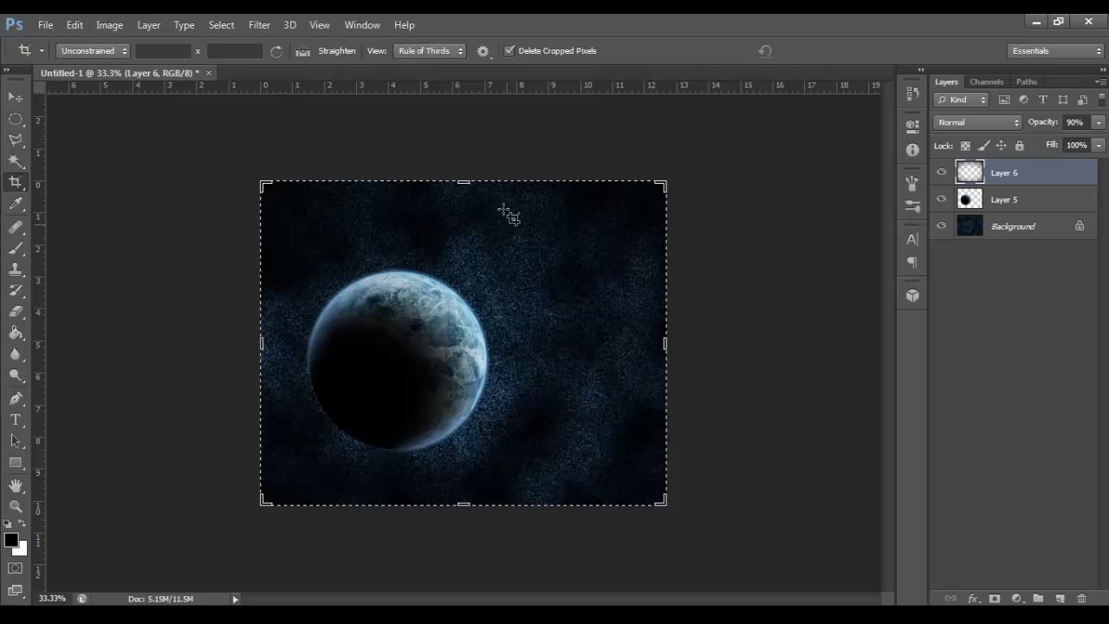
left_click_drag(466, 182, 472, 192)
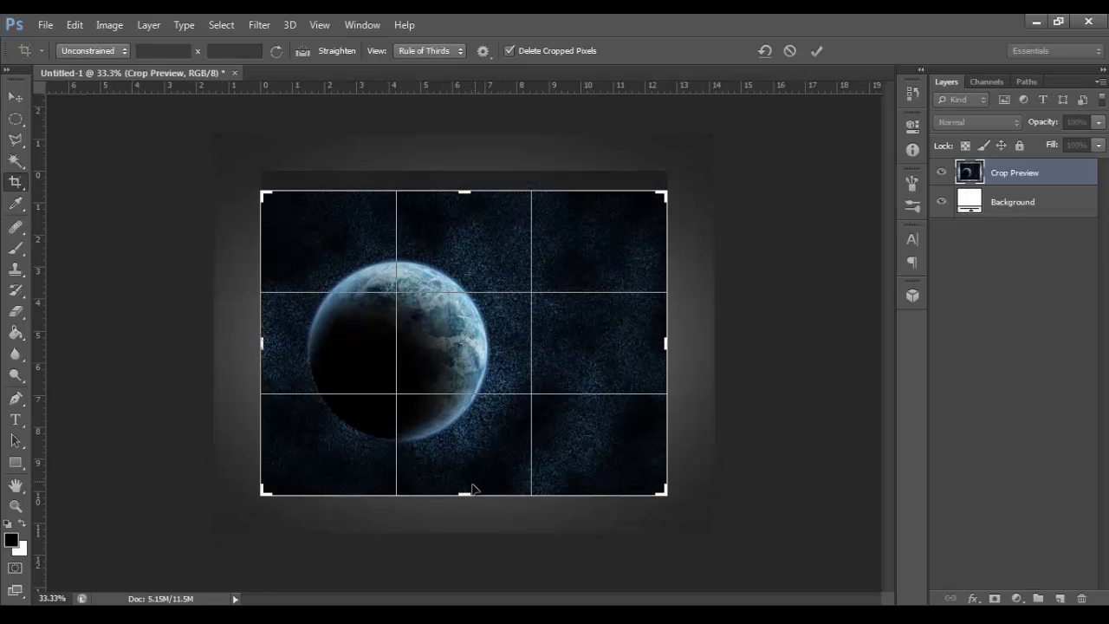
left_click_drag(473, 489, 469, 487)
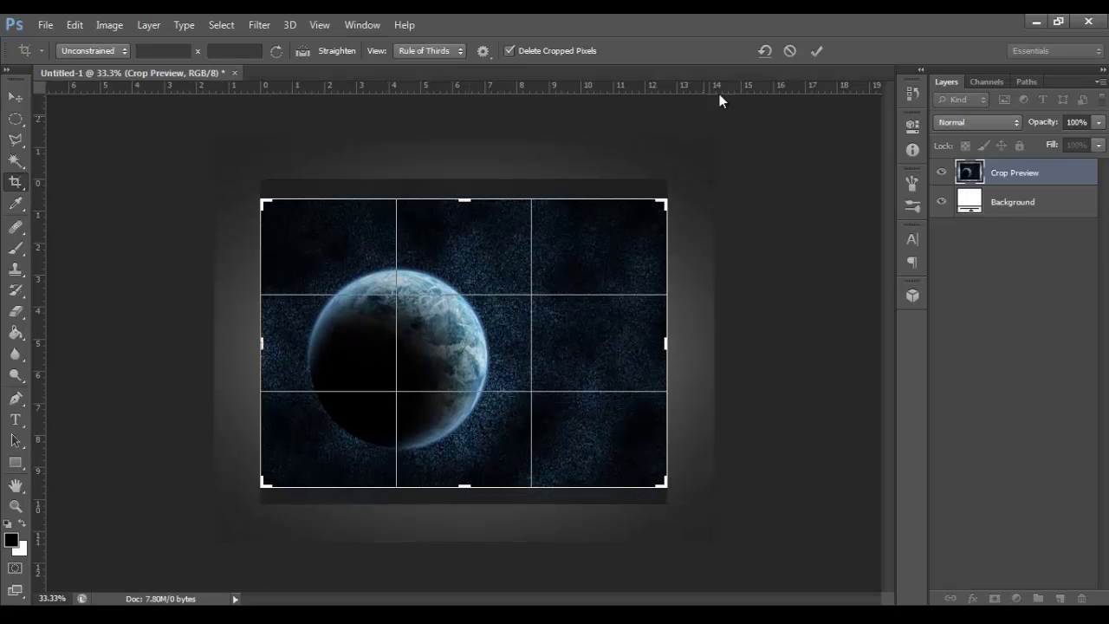
left_click(817, 50)
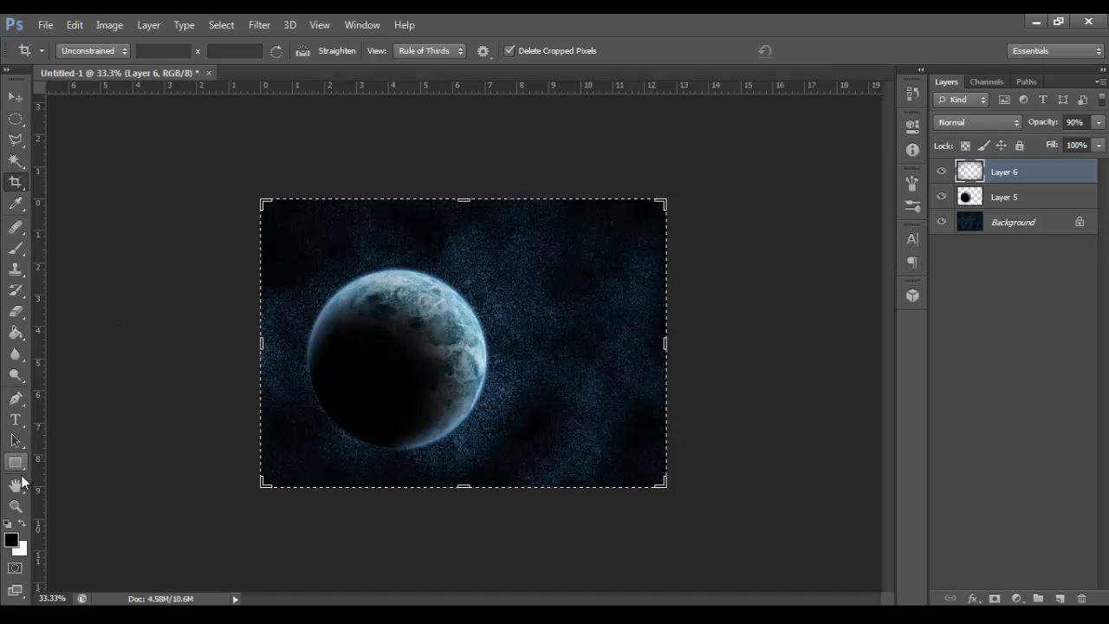
left_click(15, 505)
left_click(385, 253)
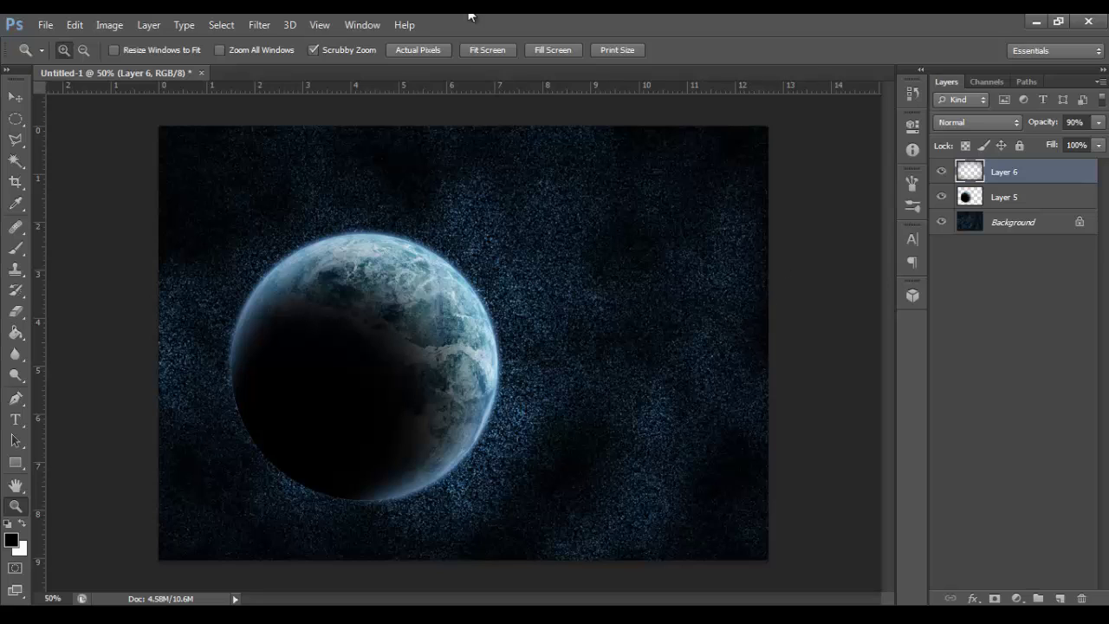
Use Layer > Flatten Image to merge the planet, glow and vignette into one Background layer
left_click(145, 26)
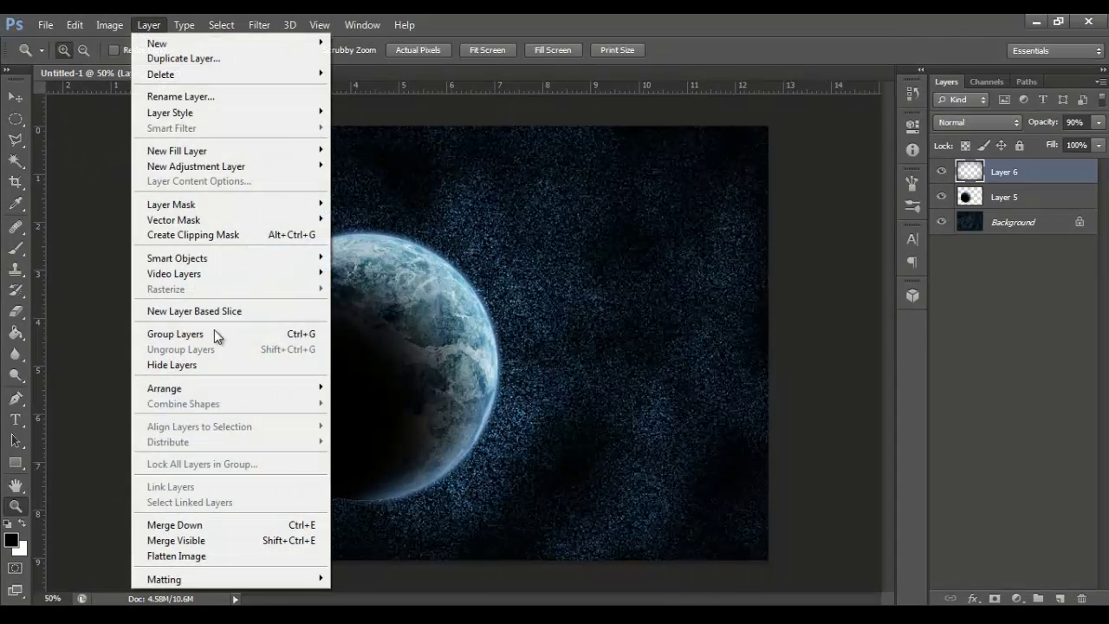
left_click(206, 558)
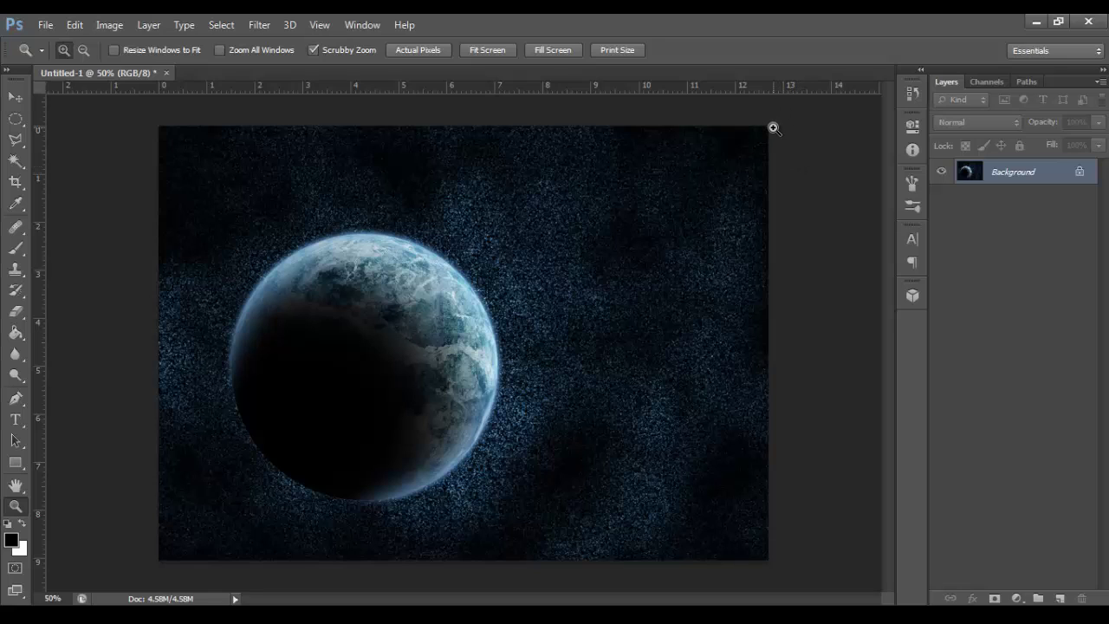
left_click(111, 26)
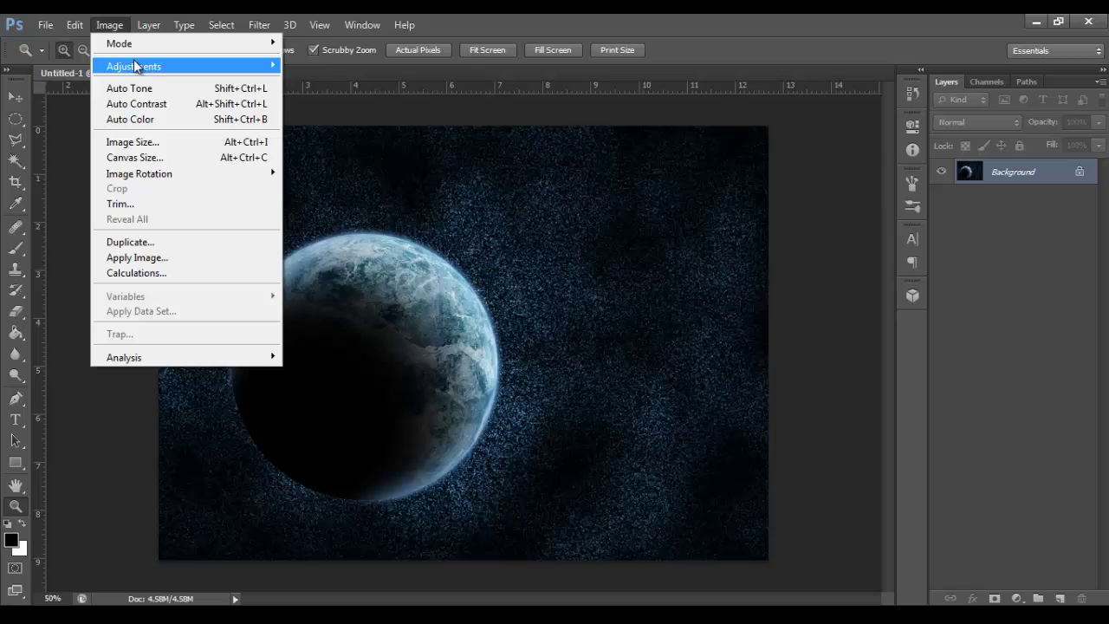
mouse_move(135, 66)
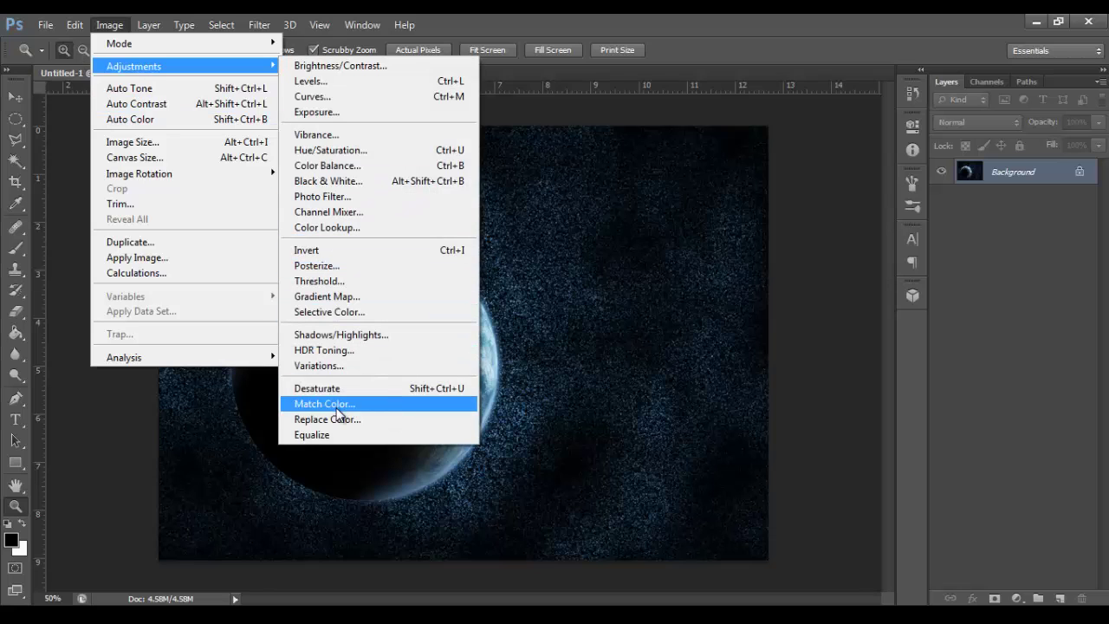
left_click(344, 199)
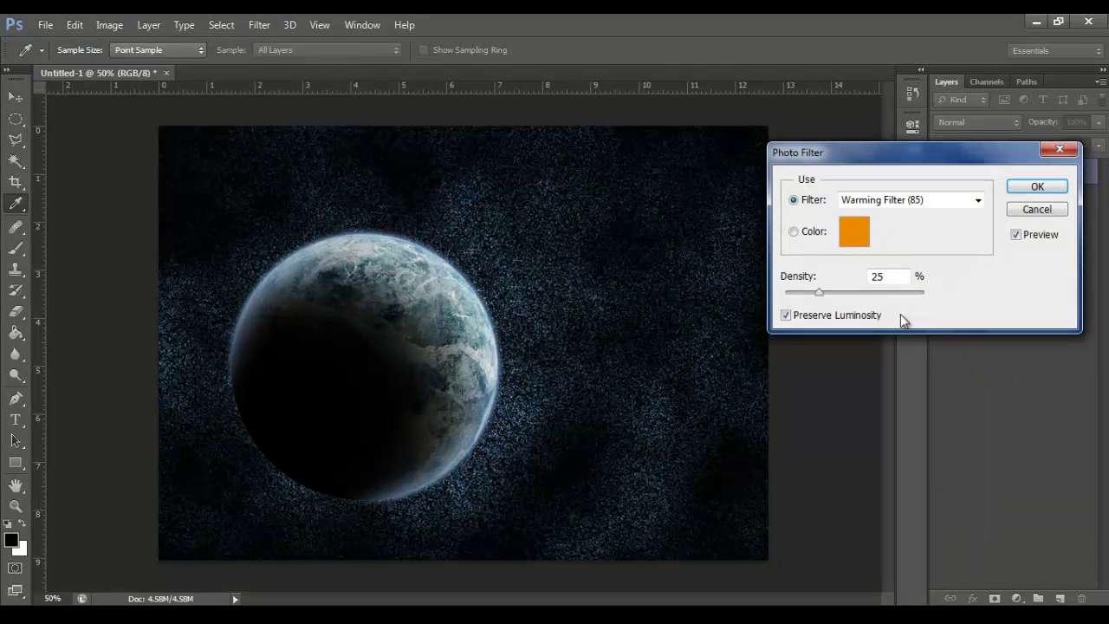
left_click(908, 200)
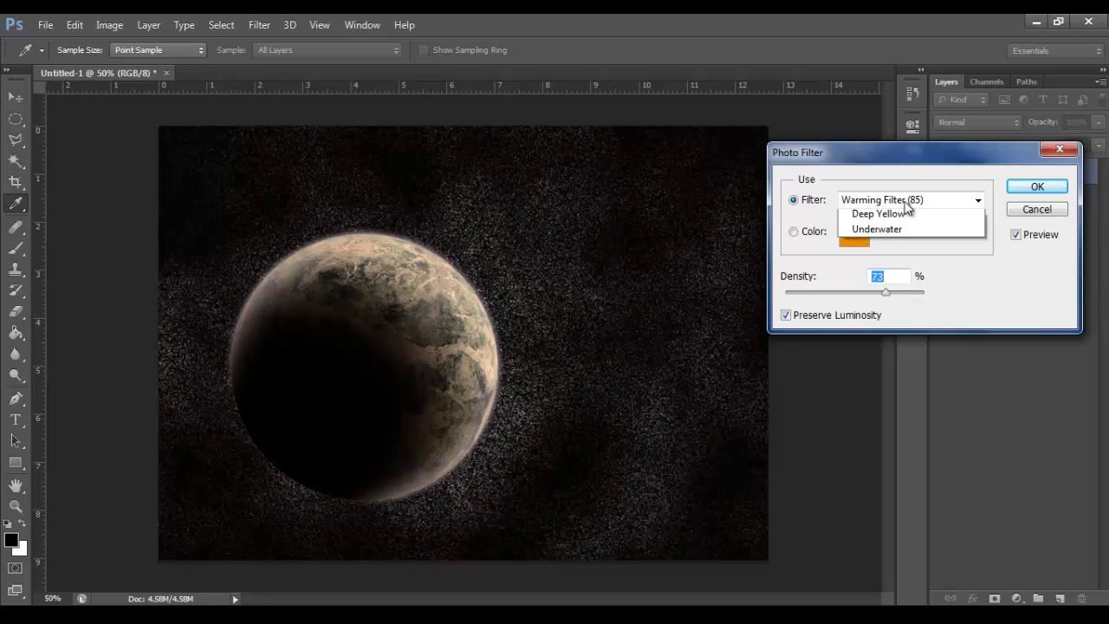
left_click(906, 263)
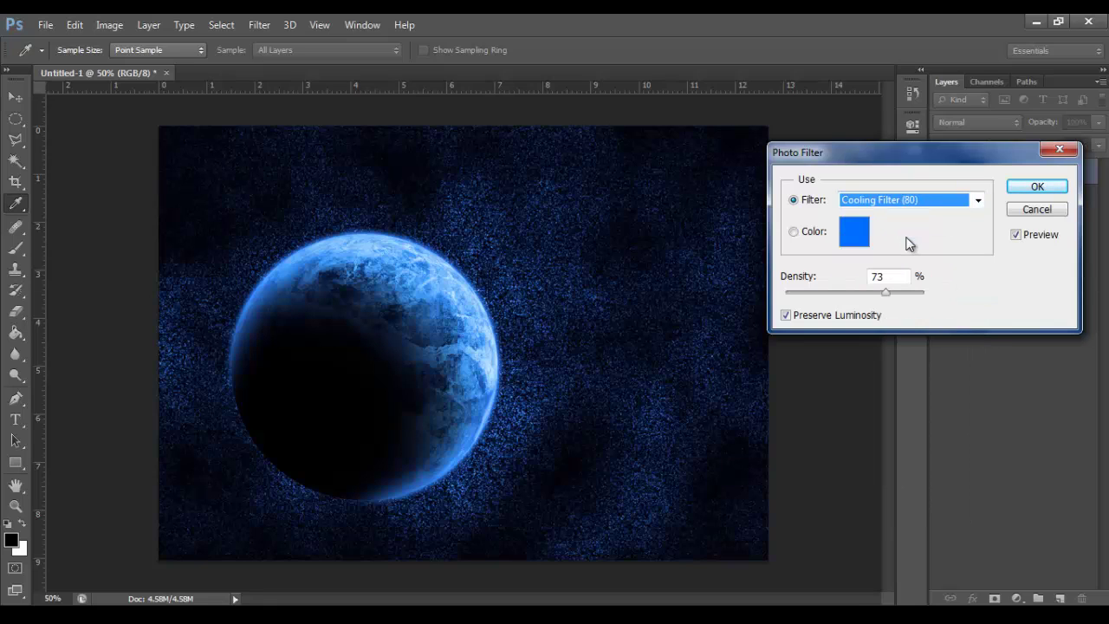
left_click(1056, 209)
key("z")
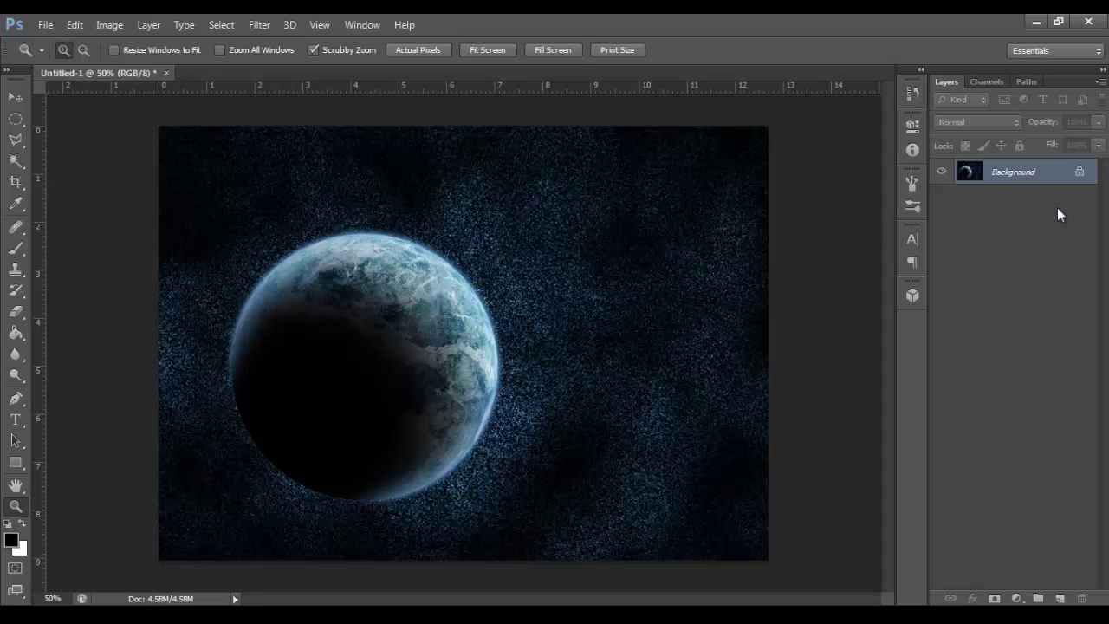